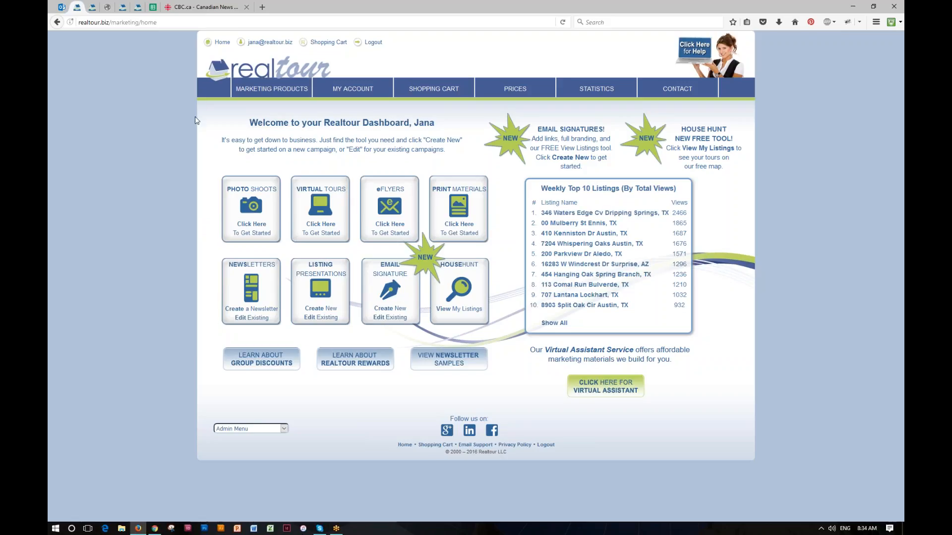
Go to My Account > My Contact Info & Bio and view the ten agent headshots
{"action": "mouse_move", "coordinate": [232, 90]}
{"action": "mouse_move", "coordinate": [268, 89]}
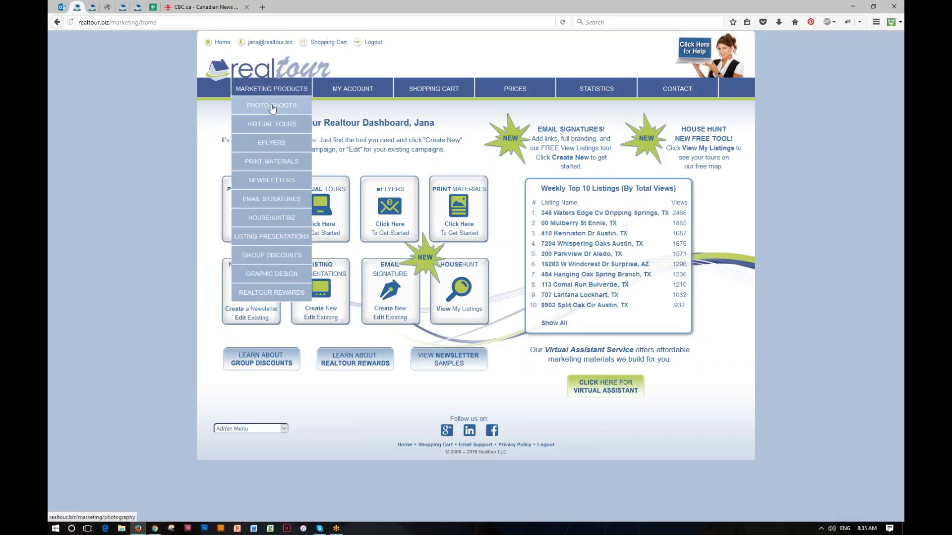
{"action": "mouse_move", "coordinate": [272, 180]}
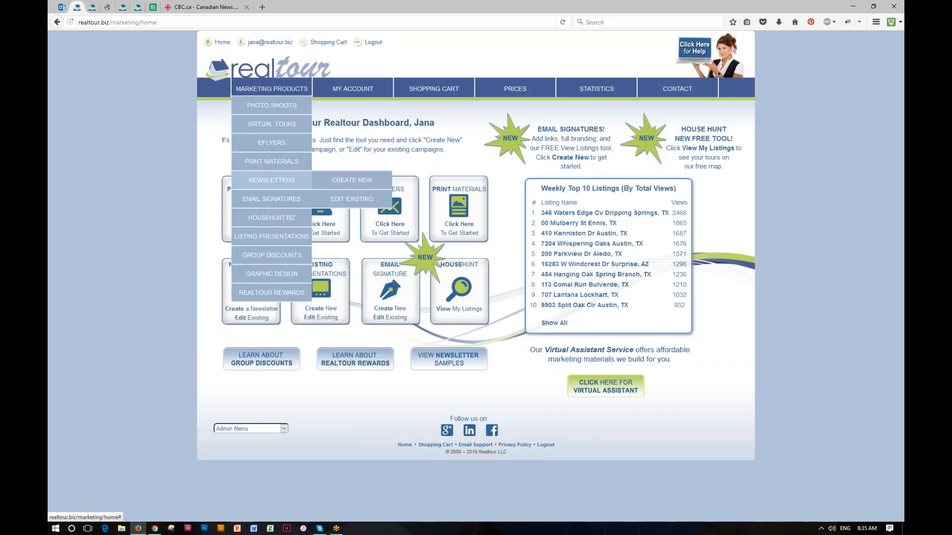
{"action": "mouse_move", "coordinate": [373, 88]}
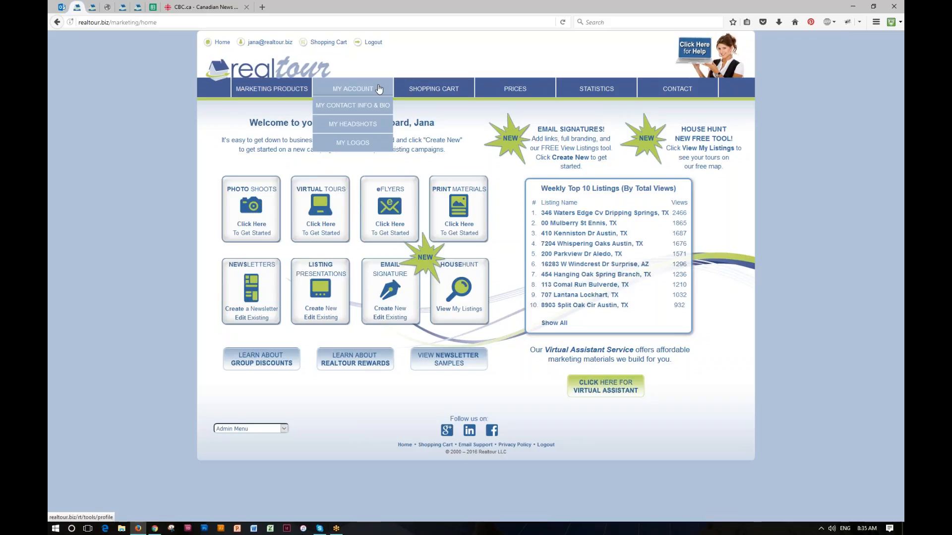
{"action": "left_click", "coordinate": [350, 105]}
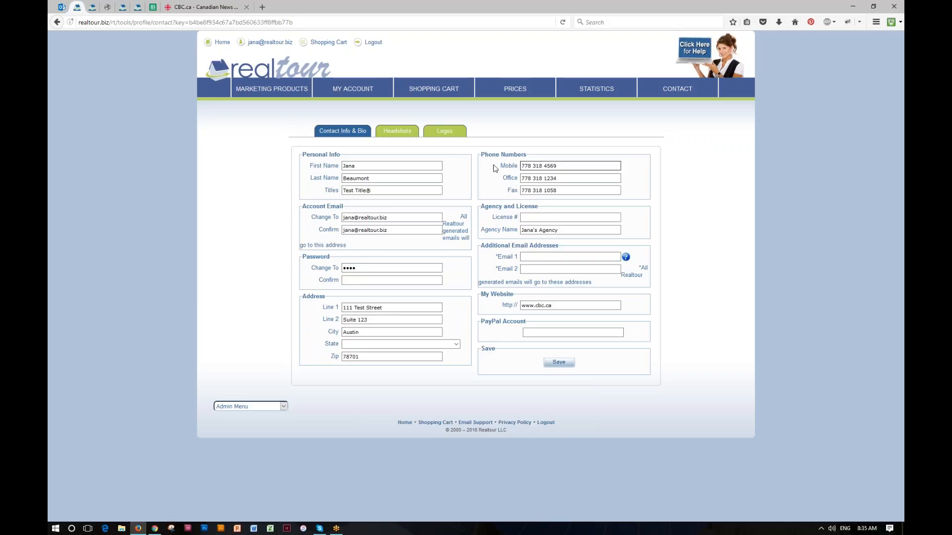
{"action": "left_click", "coordinate": [397, 132]}
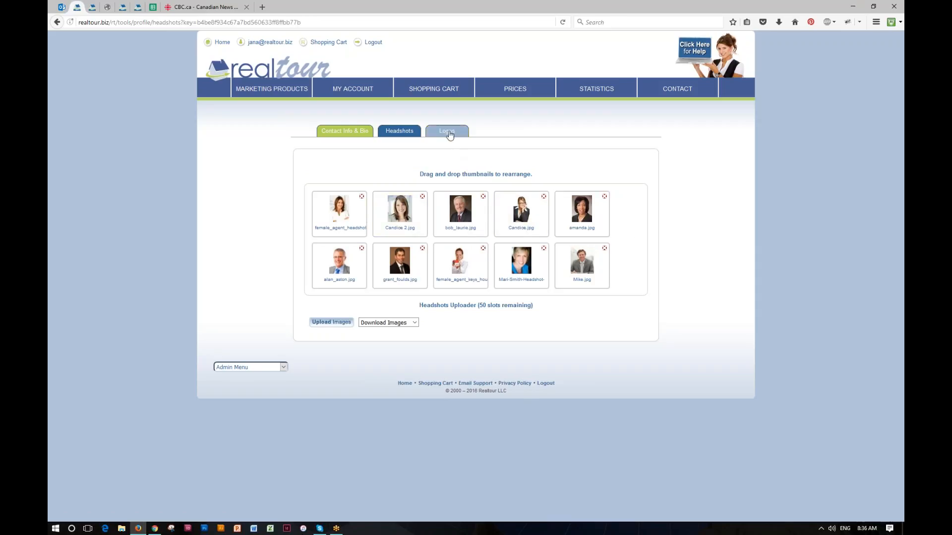
Review the 22 brokerage logos, then go back to the marketing dashboard
{"action": "left_click", "coordinate": [448, 134]}
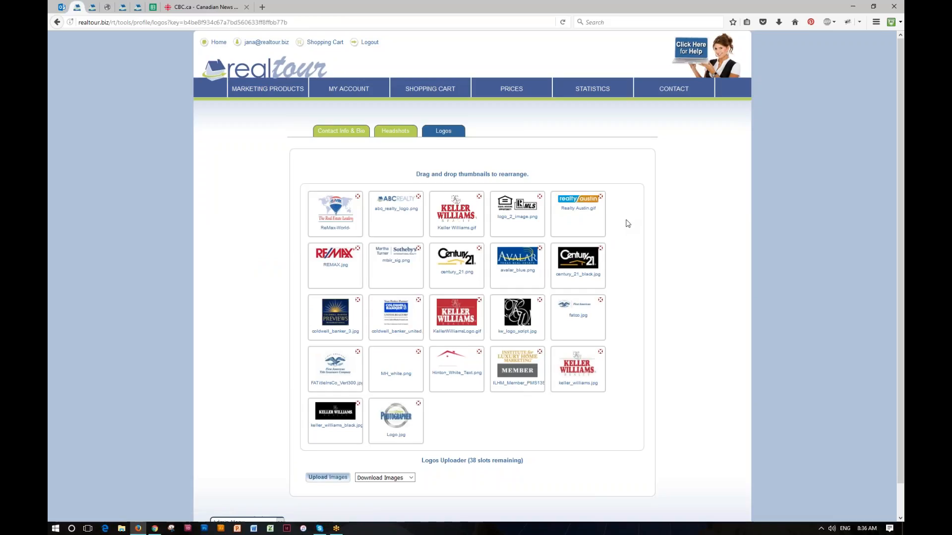
{"action": "mouse_move", "coordinate": [360, 88]}
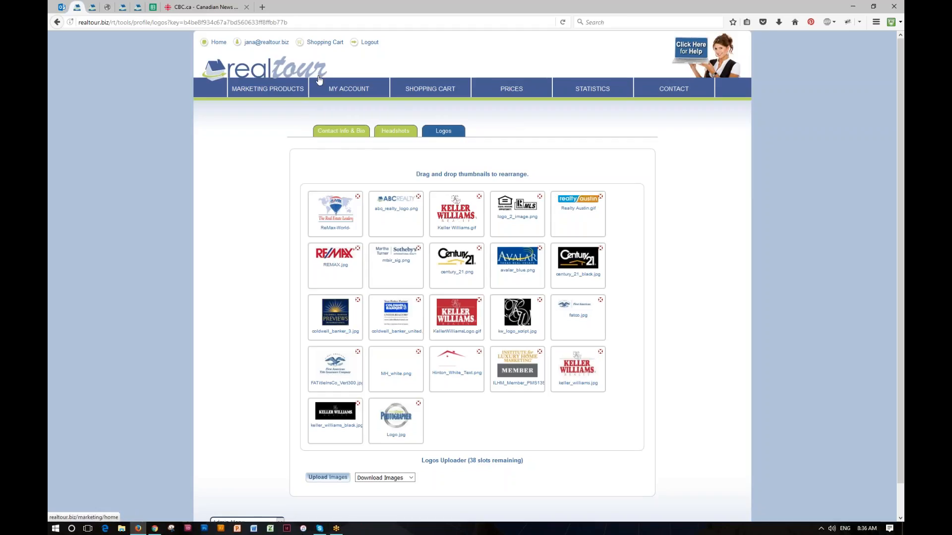
{"action": "left_click", "coordinate": [292, 67]}
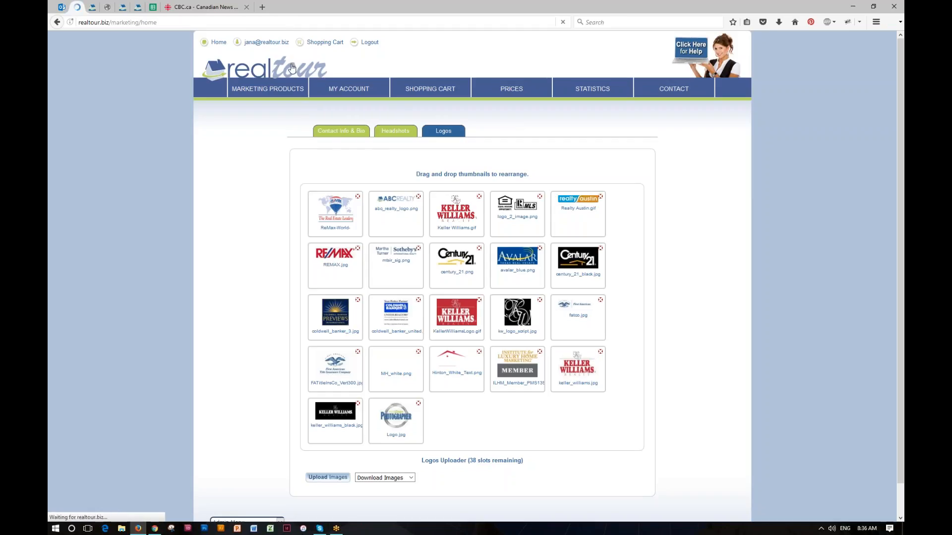
{"action": "mouse_move", "coordinate": [273, 90]}
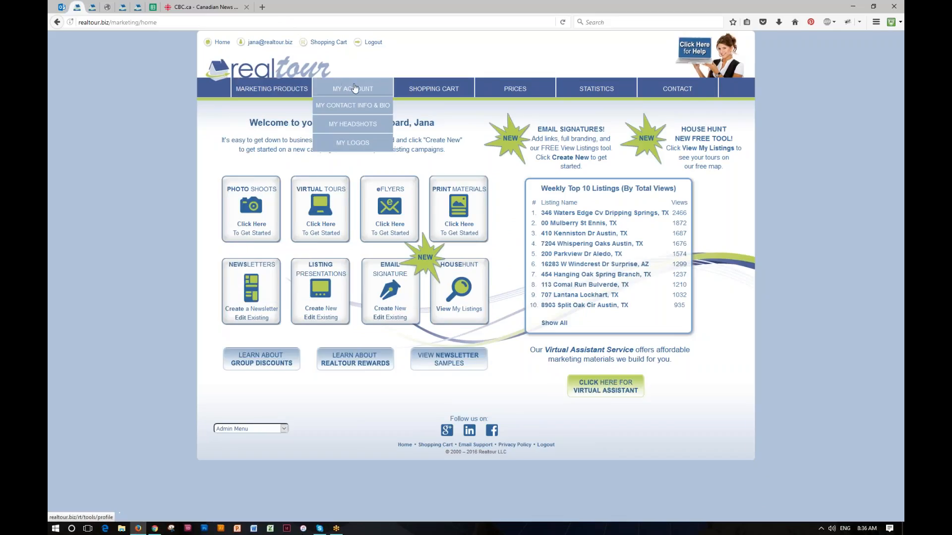
{"action": "mouse_move", "coordinate": [402, 88]}
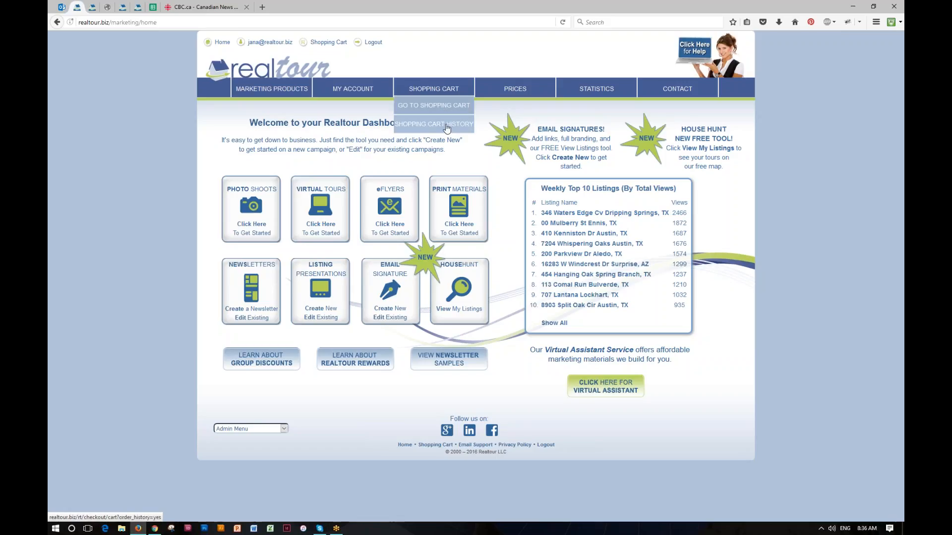
{"action": "mouse_move", "coordinate": [537, 88]}
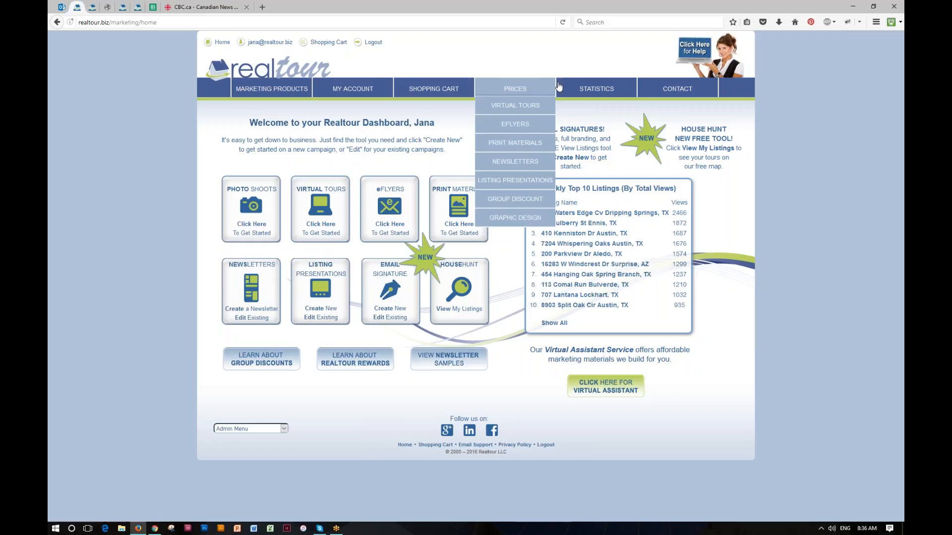
{"action": "mouse_move", "coordinate": [622, 88]}
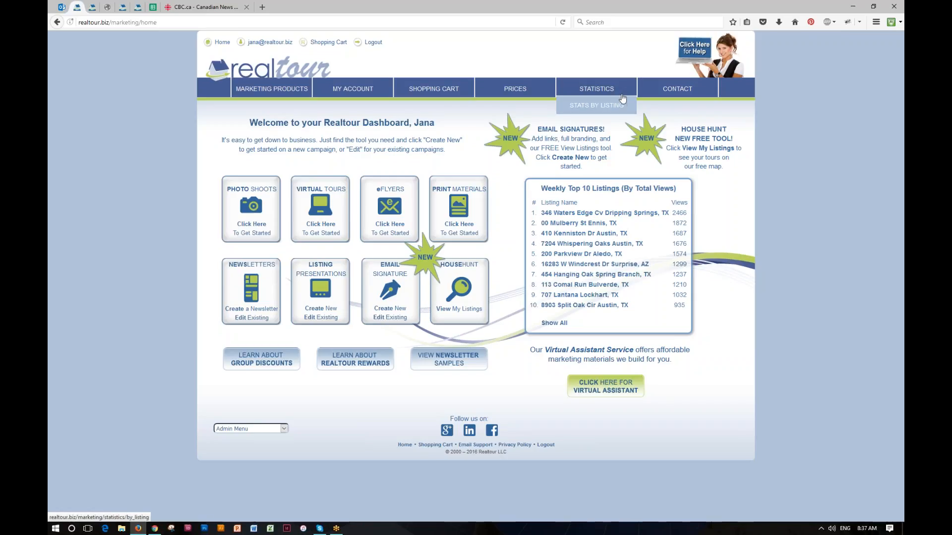
{"action": "mouse_move", "coordinate": [689, 88]}
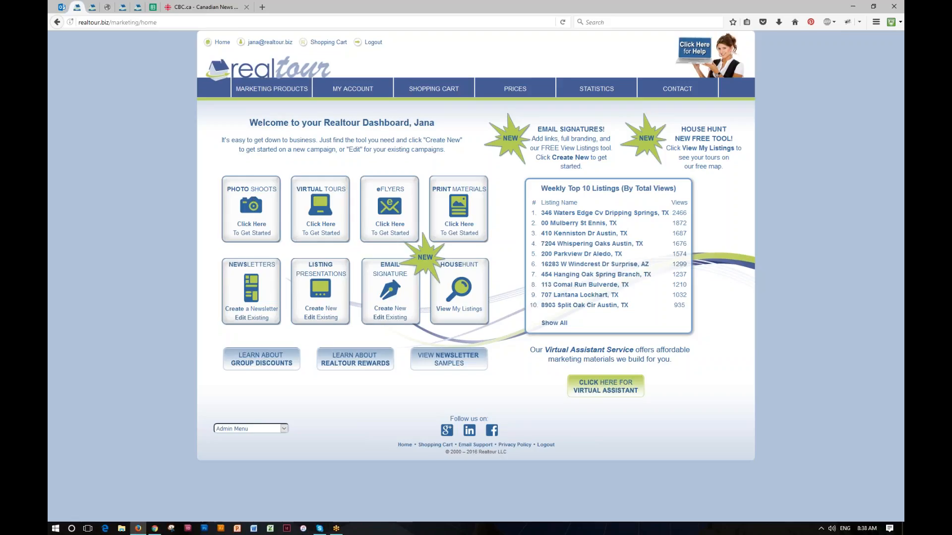
From the Photo Shoots area, create a new listing to get a blank property form
{"action": "left_click", "coordinate": [252, 229]}
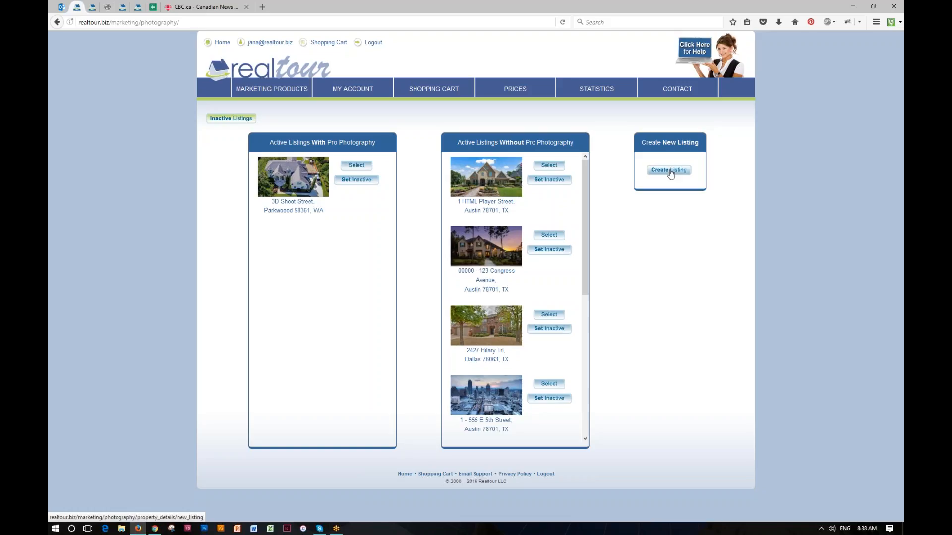
{"action": "left_click", "coordinate": [669, 171]}
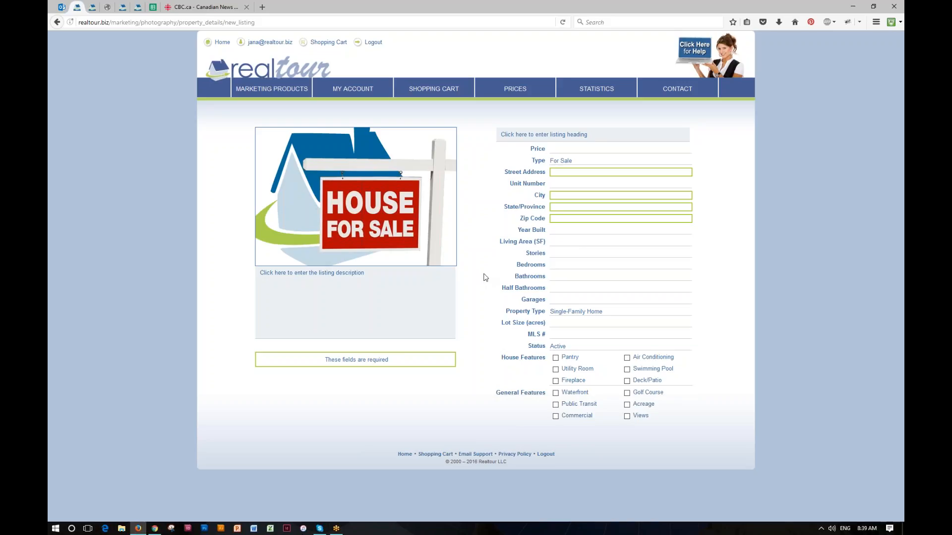
Enter 123 Tuesday Street, city Austin (TX) and zip code 78701 for the listing
{"action": "left_click", "coordinate": [561, 174]}
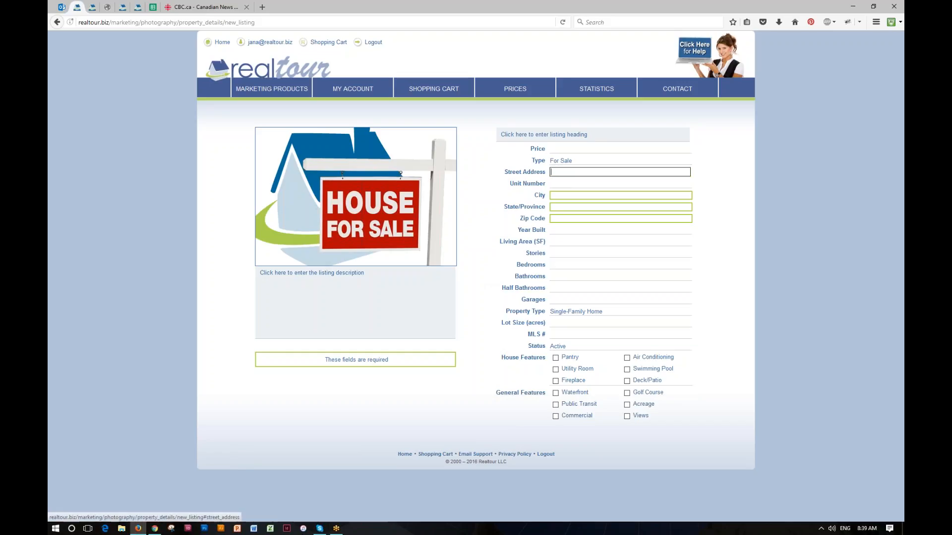
{"action": "type", "text": "12"}
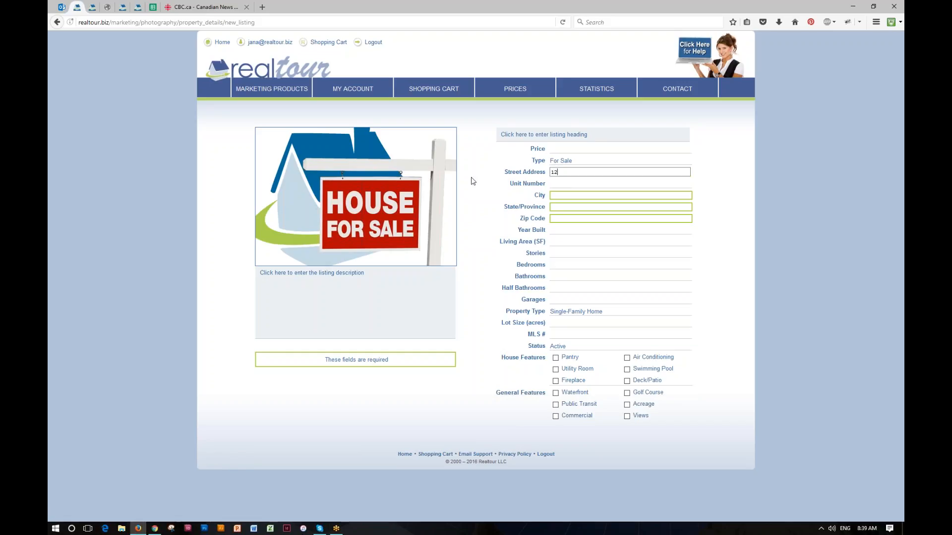
{"action": "type", "text": "3 Tuesday Street"}
{"action": "left_click", "coordinate": [553, 196]}
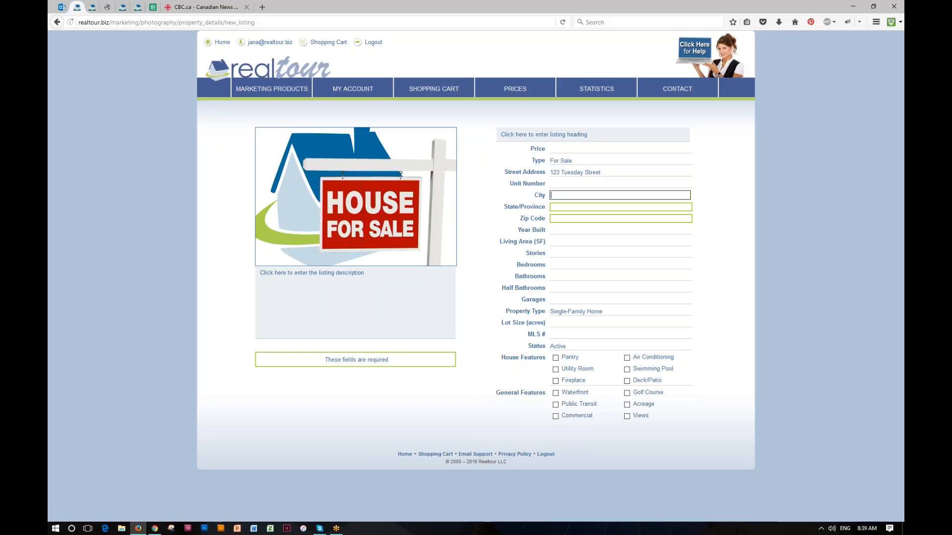
{"action": "type", "text": "Austin"}
{"action": "key", "text": "Down"}
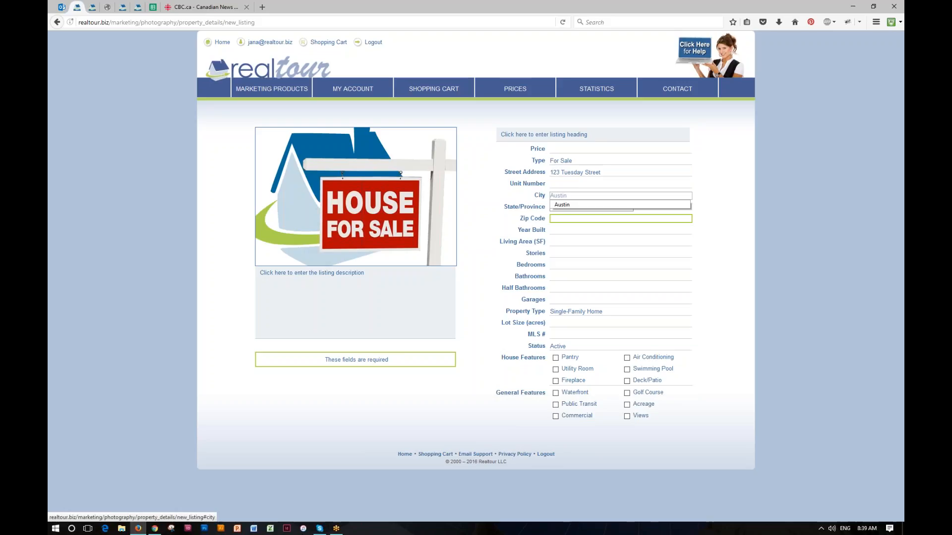
{"action": "key", "text": "Tab"}
{"action": "type", "text": "78"}
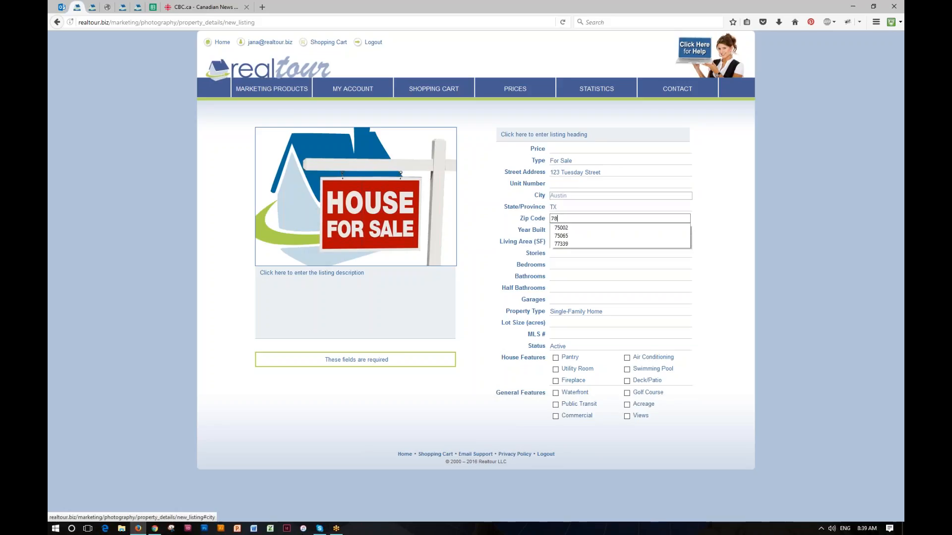
{"action": "type", "text": "701"}
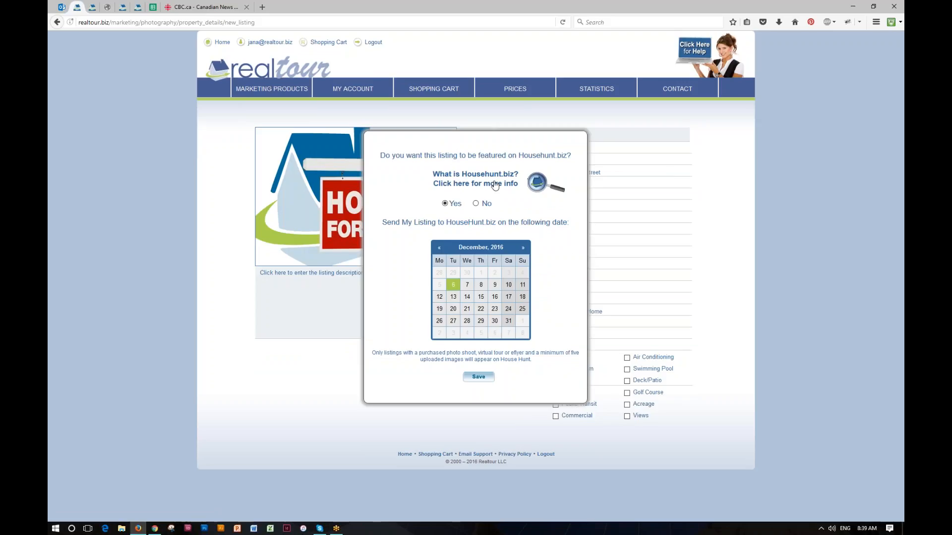
Choose not to feature the listing on Househunt.biz, save, and continue to photographer selection
{"action": "left_click", "coordinate": [477, 203]}
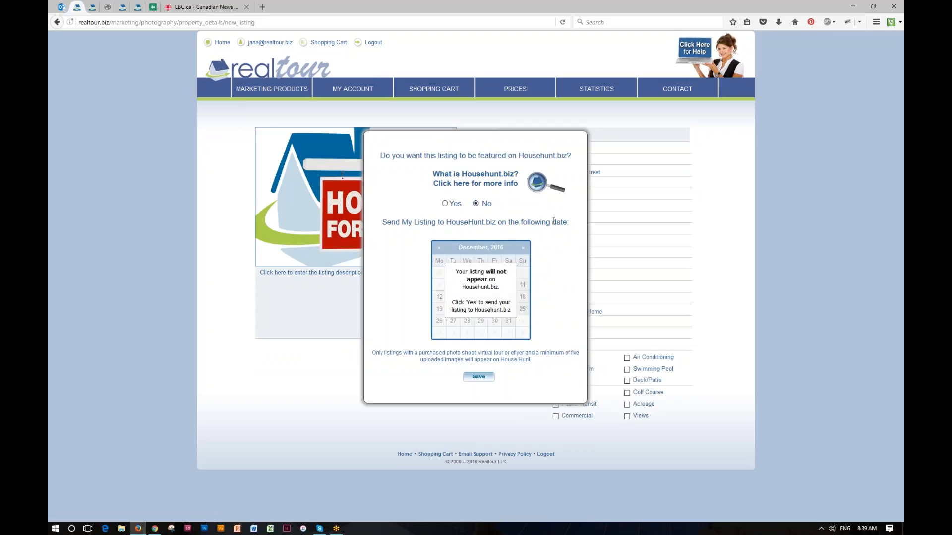
{"action": "left_click", "coordinate": [480, 379]}
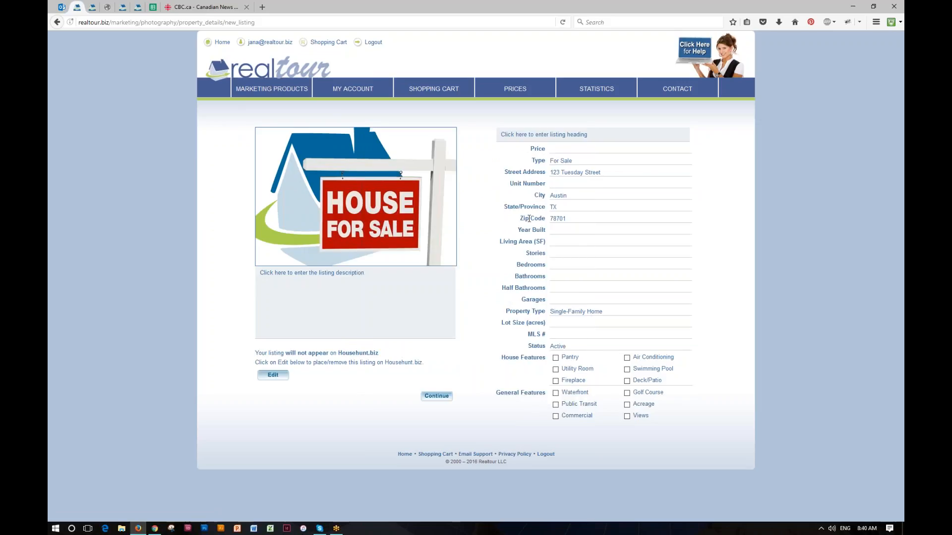
{"action": "left_click", "coordinate": [437, 396]}
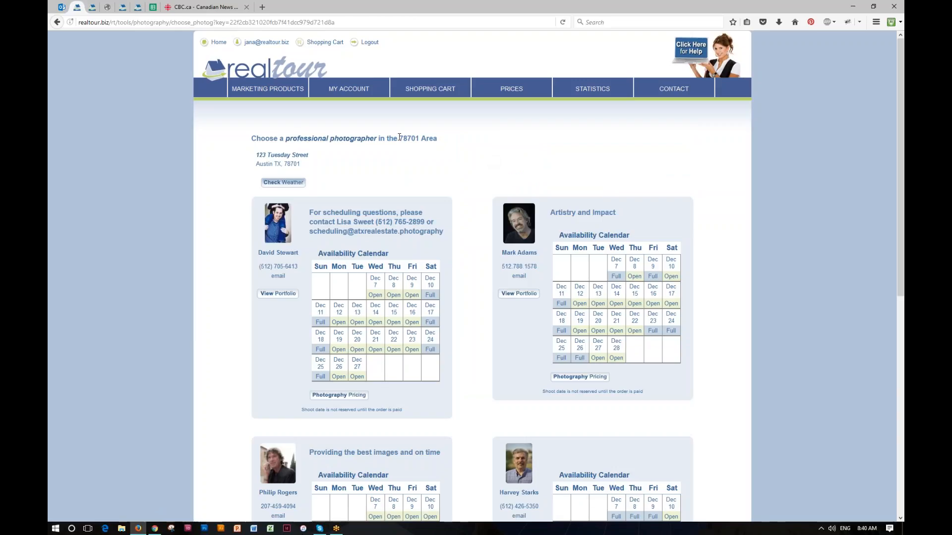
Open the first 78701 photographer's Photography Pricing list
{"action": "left_click_drag", "start_coordinate": [399, 138], "coordinate": [420, 138]}
{"action": "scroll", "coordinate": [466, 199], "scroll_direction": "down", "scroll_amount": 5}
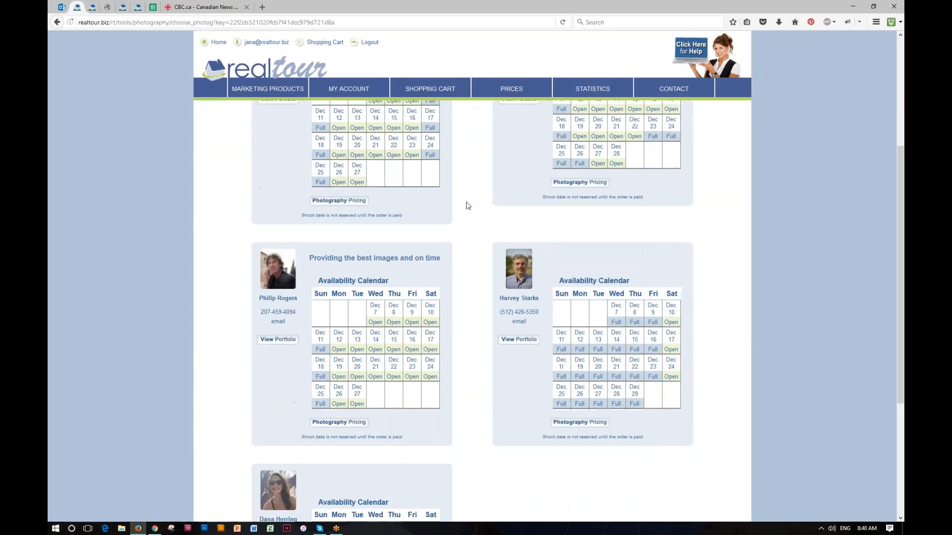
{"action": "scroll", "coordinate": [466, 210], "scroll_direction": "down", "scroll_amount": 2}
{"action": "scroll", "coordinate": [467, 210], "scroll_direction": "up", "scroll_amount": 4}
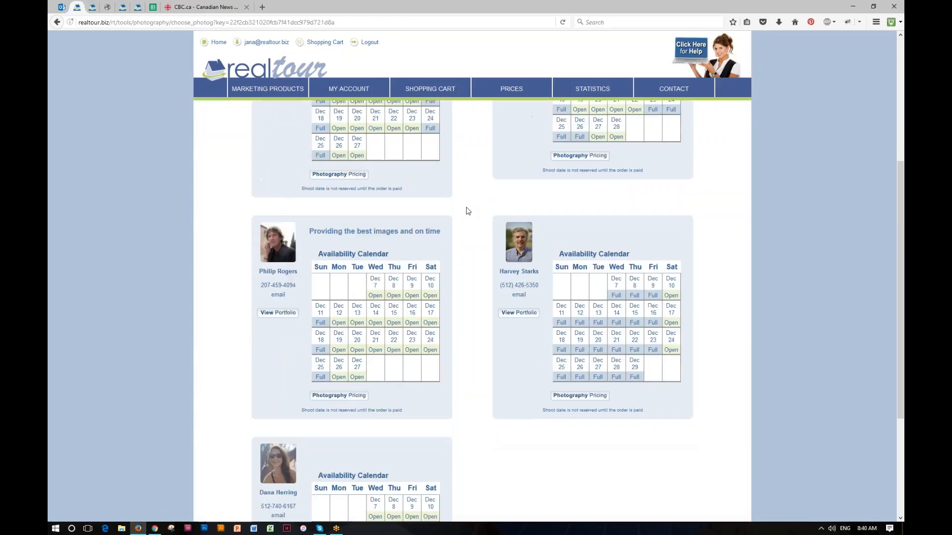
{"action": "scroll", "coordinate": [466, 211], "scroll_direction": "up", "scroll_amount": 3}
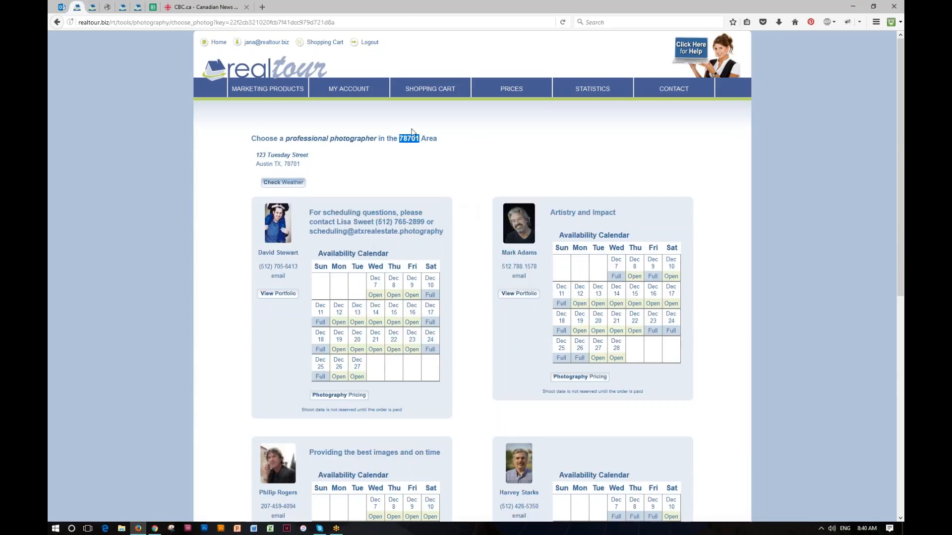
{"action": "scroll", "coordinate": [278, 291], "scroll_direction": "down", "scroll_amount": 1}
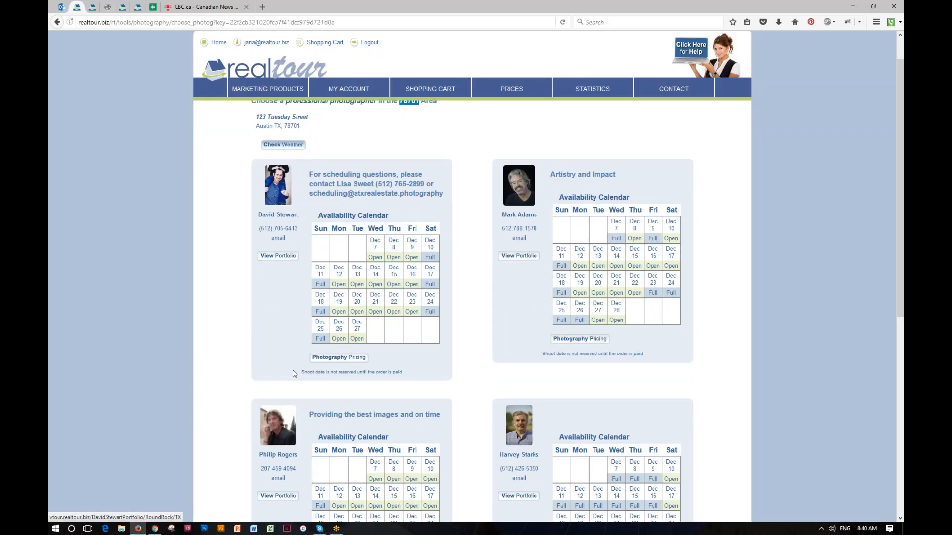
{"action": "left_click", "coordinate": [336, 358]}
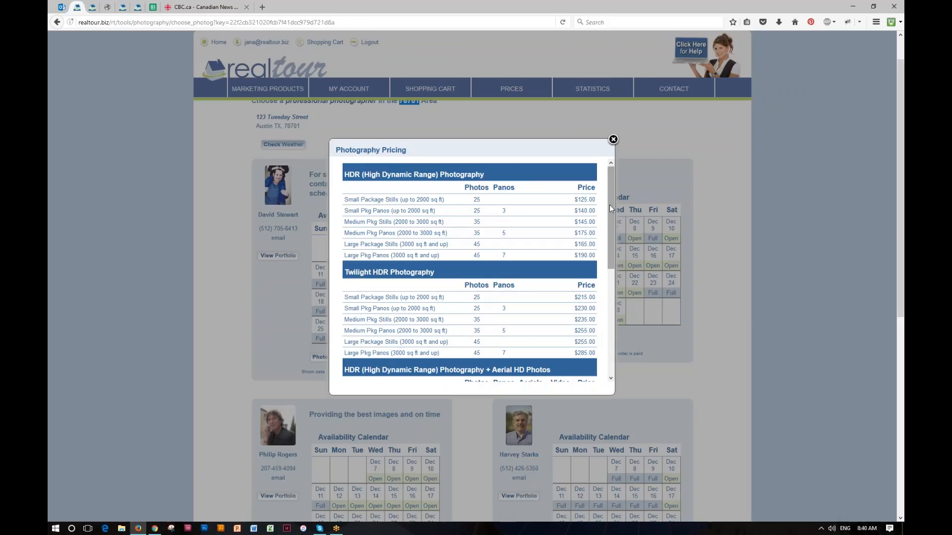
Scroll through the HDR and Twilight HDR price tables, then close the pricing window
{"action": "left_click_drag", "start_coordinate": [611, 204], "coordinate": [611, 304]}
{"action": "left_click_drag", "start_coordinate": [611, 310], "coordinate": [611, 314]}
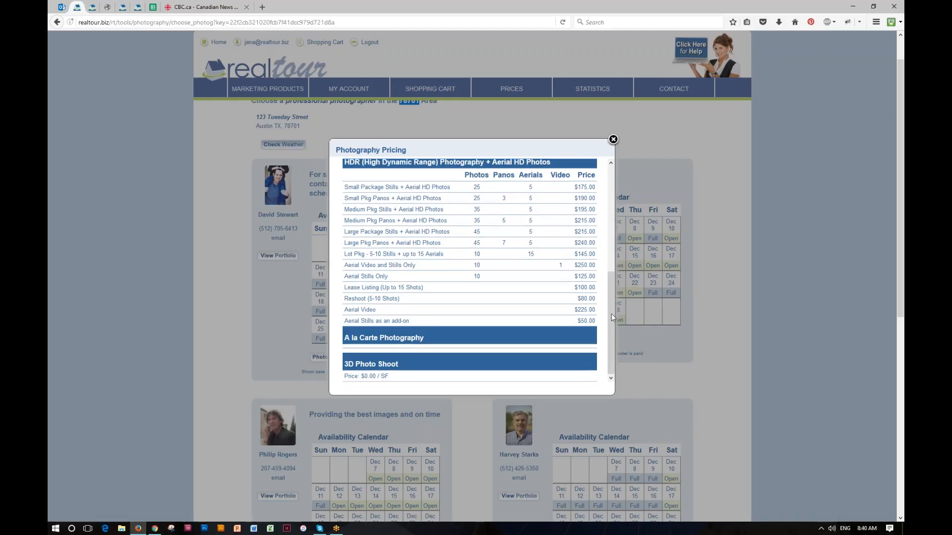
{"action": "scroll", "coordinate": [612, 307], "scroll_direction": "up", "scroll_amount": 1}
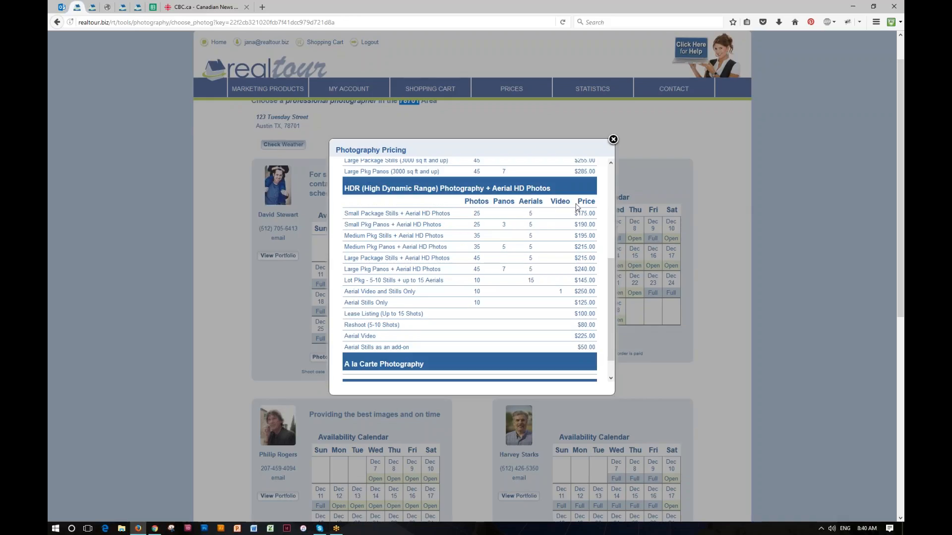
{"action": "scroll", "coordinate": [613, 332], "scroll_direction": "down", "scroll_amount": 1}
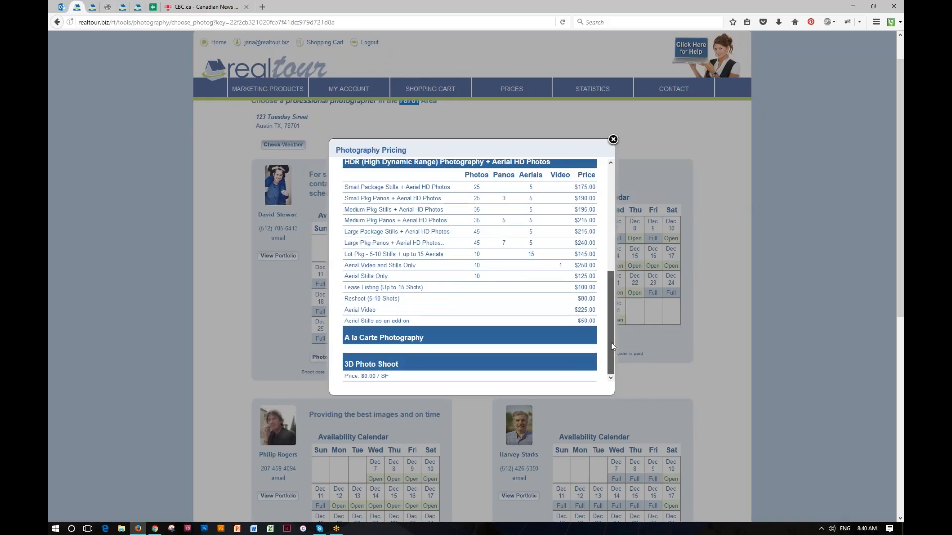
{"action": "left_click_drag", "start_coordinate": [612, 348], "coordinate": [611, 225]}
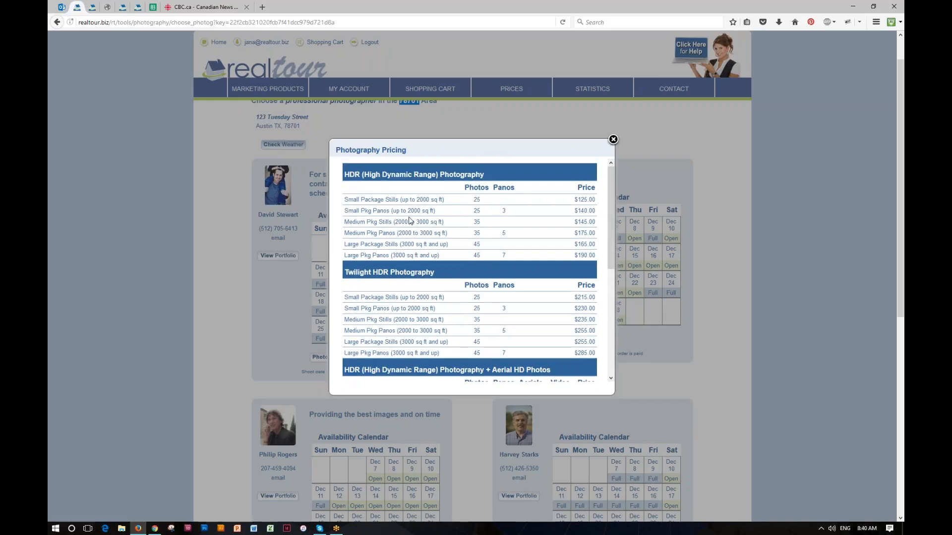
{"action": "left_click", "coordinate": [613, 139]}
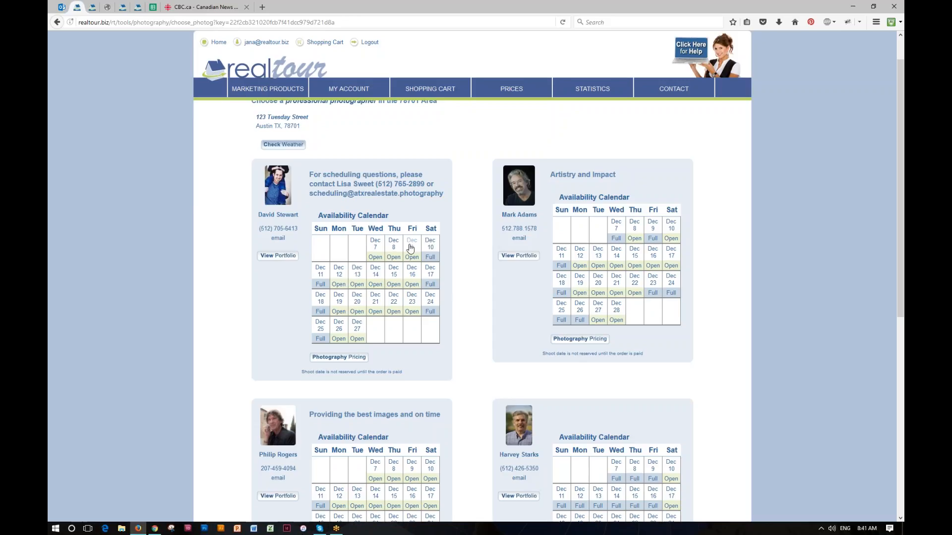
{"action": "scroll", "coordinate": [489, 344], "scroll_direction": "down", "scroll_amount": 5}
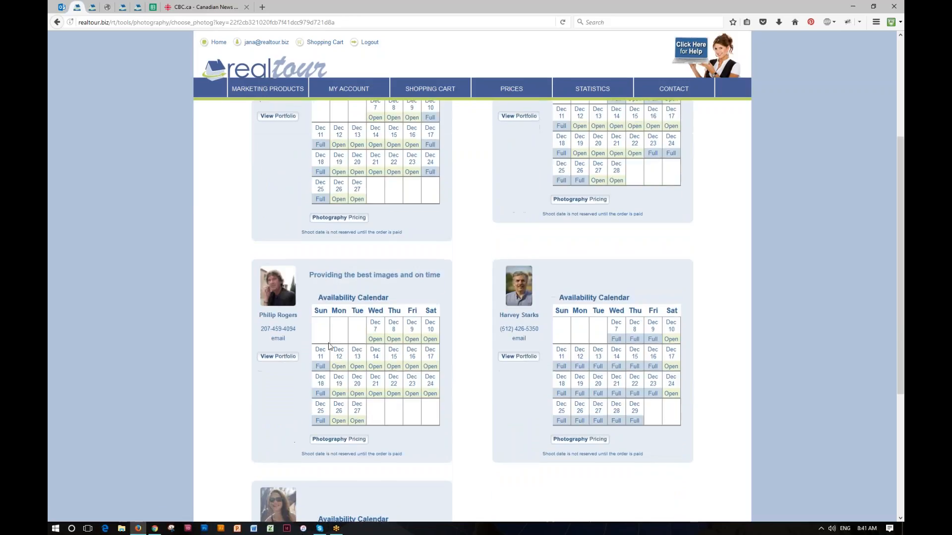
{"action": "scroll", "coordinate": [466, 276], "scroll_direction": "up", "scroll_amount": 6}
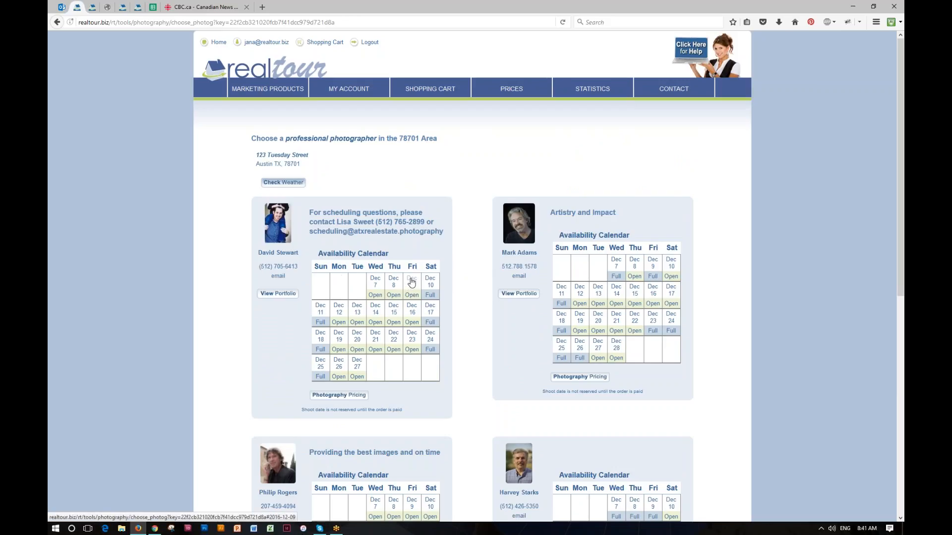
Book the first photographer on December 9 for HDR Small Package Stills at $125.00
{"action": "left_click", "coordinate": [411, 282]}
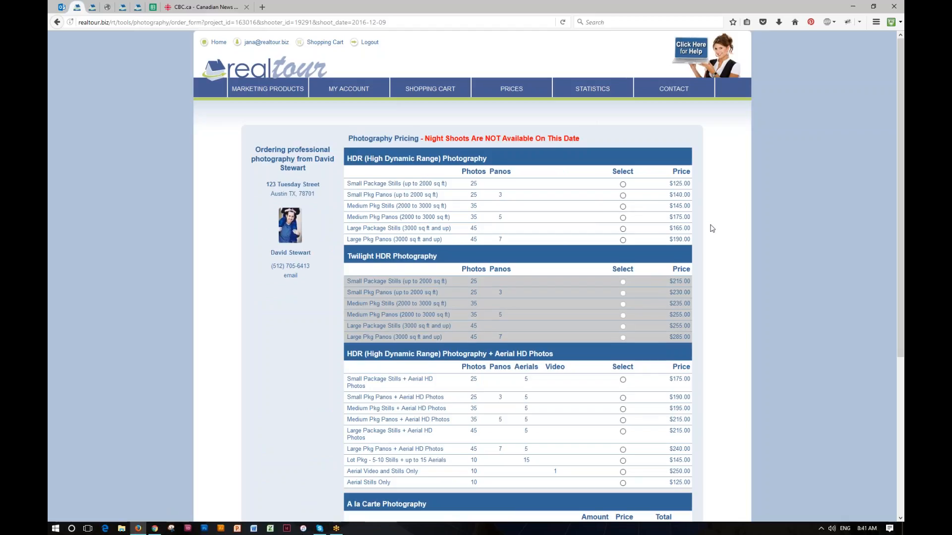
{"action": "scroll", "coordinate": [713, 228], "scroll_direction": "down", "scroll_amount": 4}
{"action": "scroll", "coordinate": [734, 232], "scroll_direction": "up", "scroll_amount": 4}
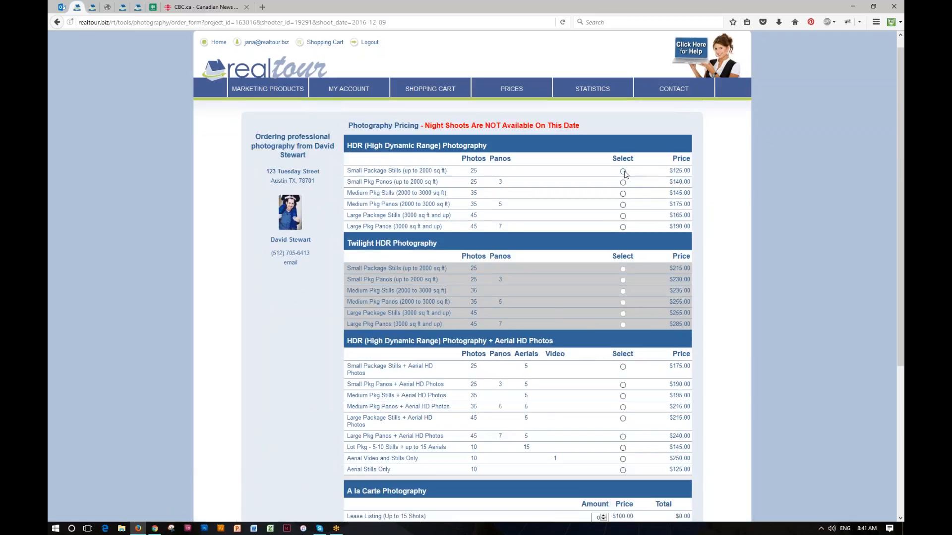
{"action": "left_click", "coordinate": [623, 172]}
{"action": "scroll", "coordinate": [737, 230], "scroll_direction": "down", "scroll_amount": 4}
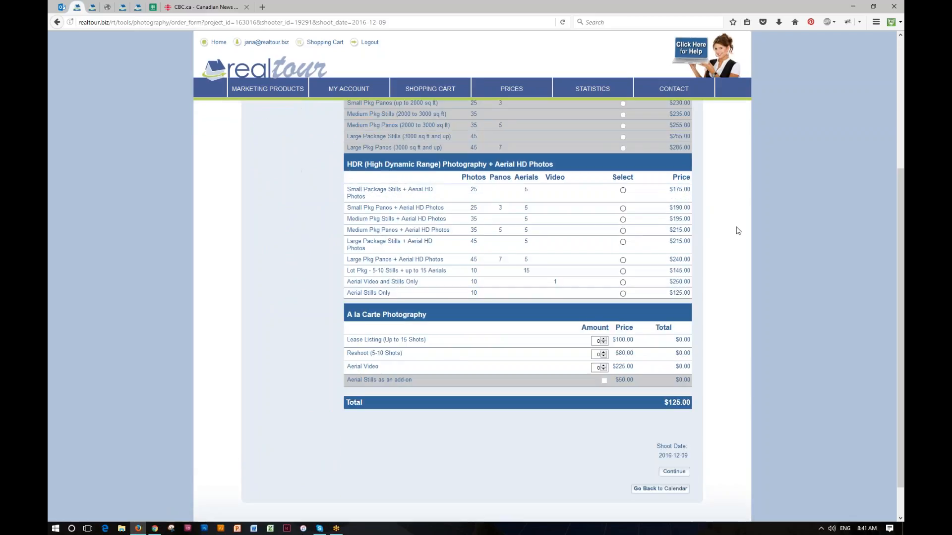
{"action": "left_click", "coordinate": [686, 430]}
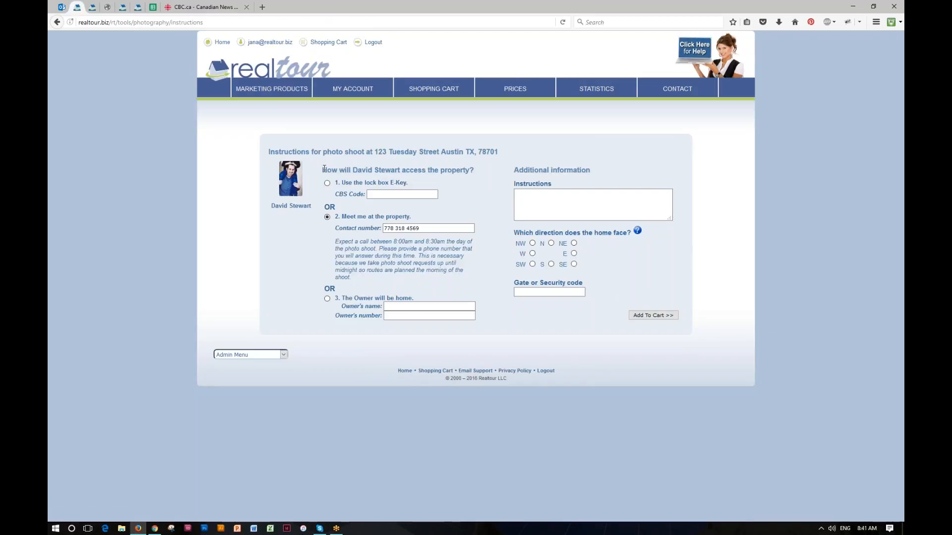
Settle on '2. Meet me at the property' for photographer access and add the order to the cart
{"action": "left_click_drag", "start_coordinate": [324, 168], "coordinate": [493, 170]}
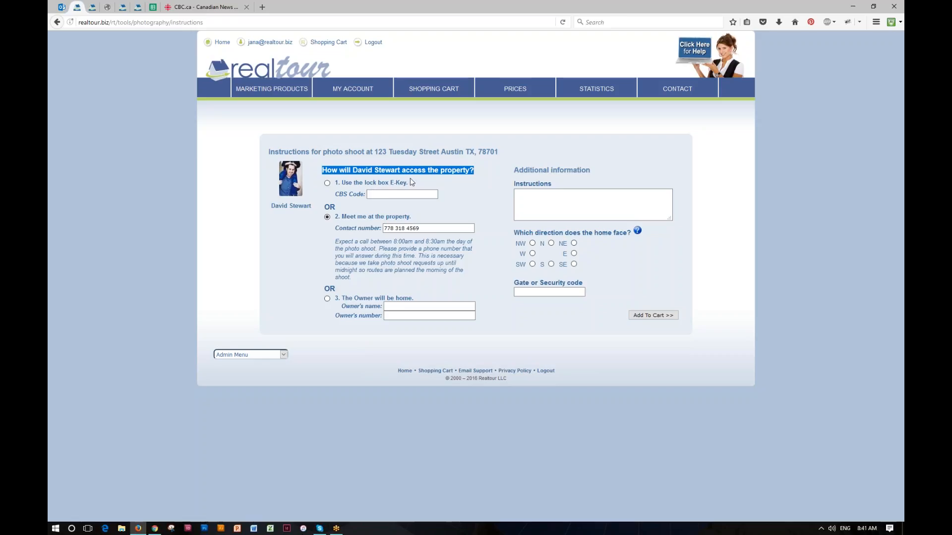
{"action": "left_click", "coordinate": [388, 194]}
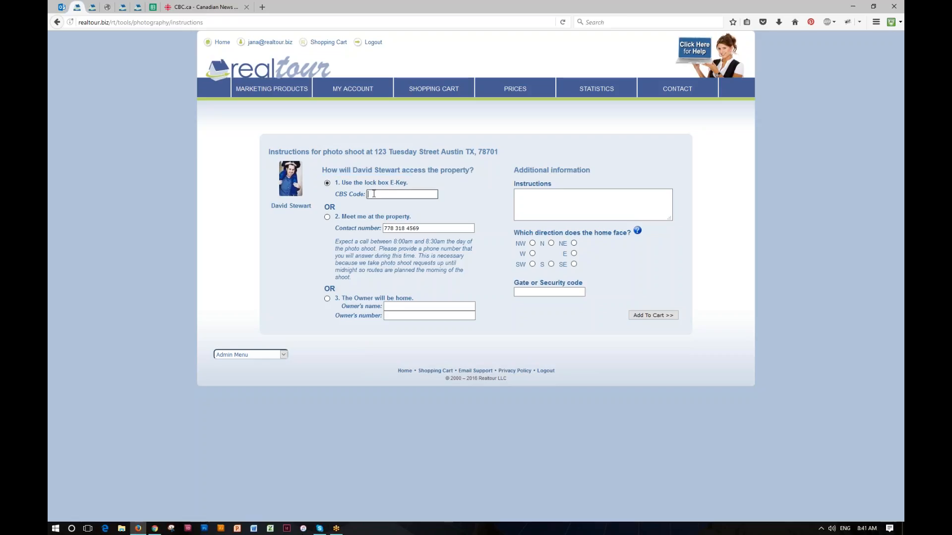
{"action": "left_click", "coordinate": [327, 217]}
{"action": "left_click", "coordinate": [431, 229]}
{"action": "mouse_move", "coordinate": [362, 90]}
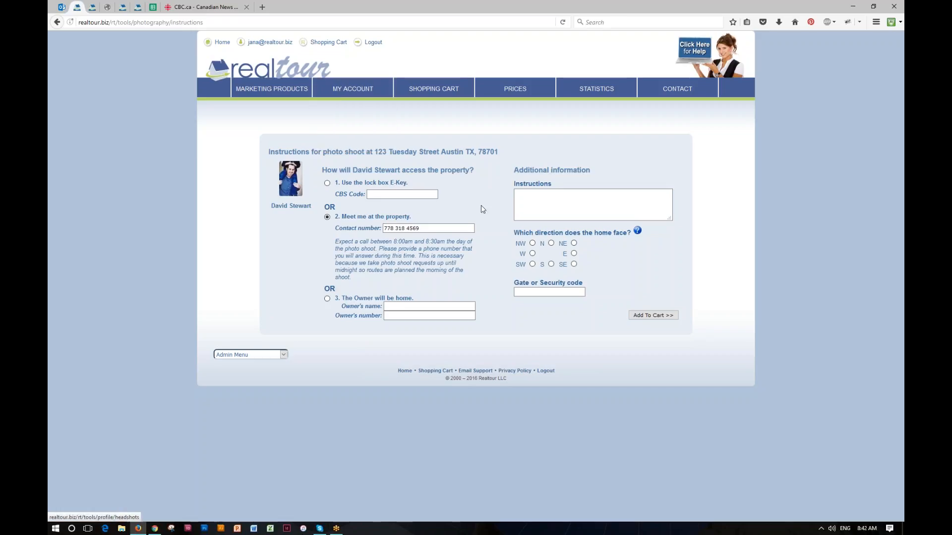
{"action": "left_click", "coordinate": [392, 307]}
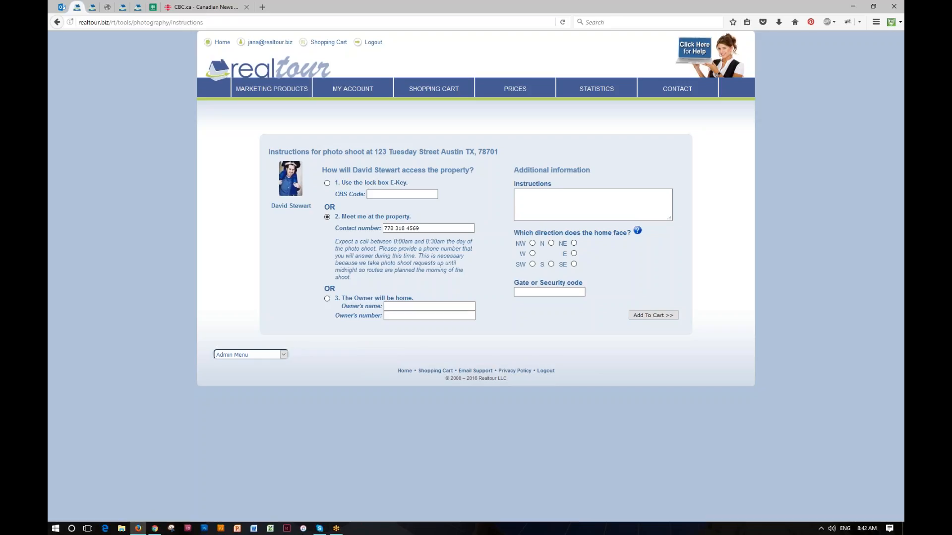
{"action": "left_click", "coordinate": [328, 298]}
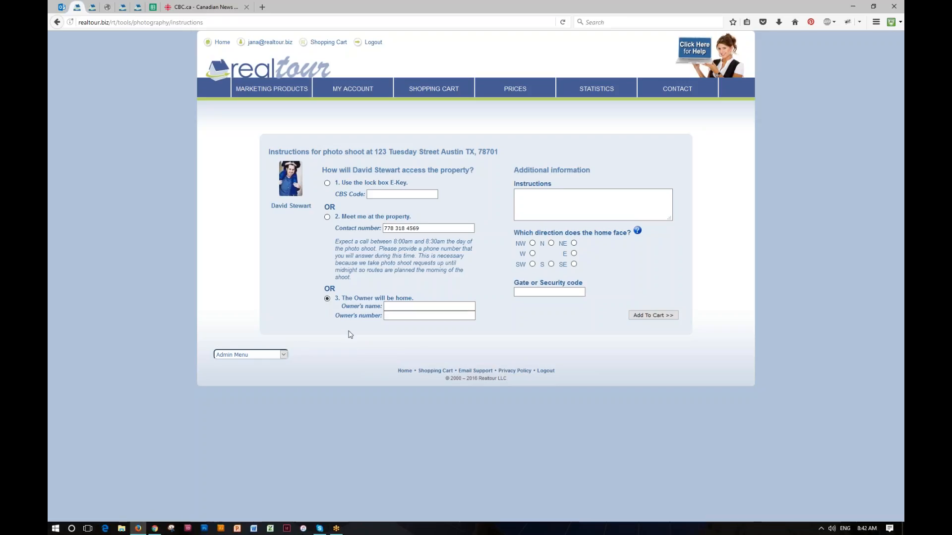
{"action": "left_click", "coordinate": [327, 217]}
{"action": "left_click", "coordinate": [522, 196]}
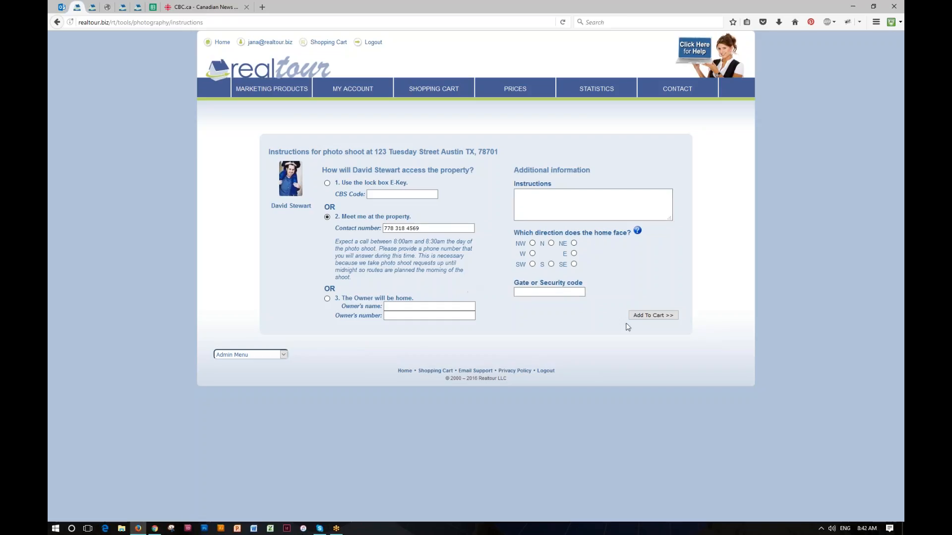
{"action": "left_click", "coordinate": [653, 316]}
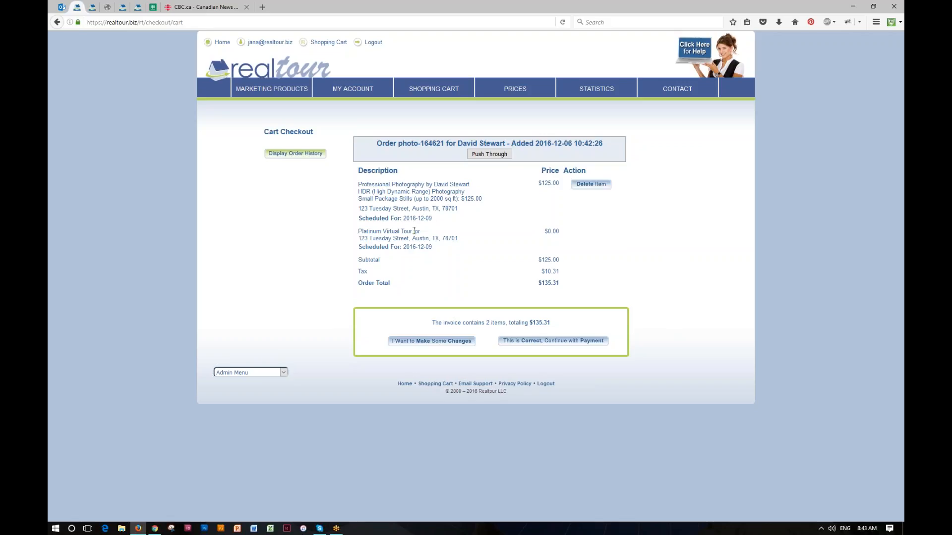
Check the cart's $0.00 Platinum Virtual Tour, the photographer on the order, and the $135.31 total
{"action": "left_click_drag", "start_coordinate": [544, 230], "coordinate": [560, 230]}
{"action": "left_click_drag", "start_coordinate": [360, 232], "coordinate": [507, 238]}
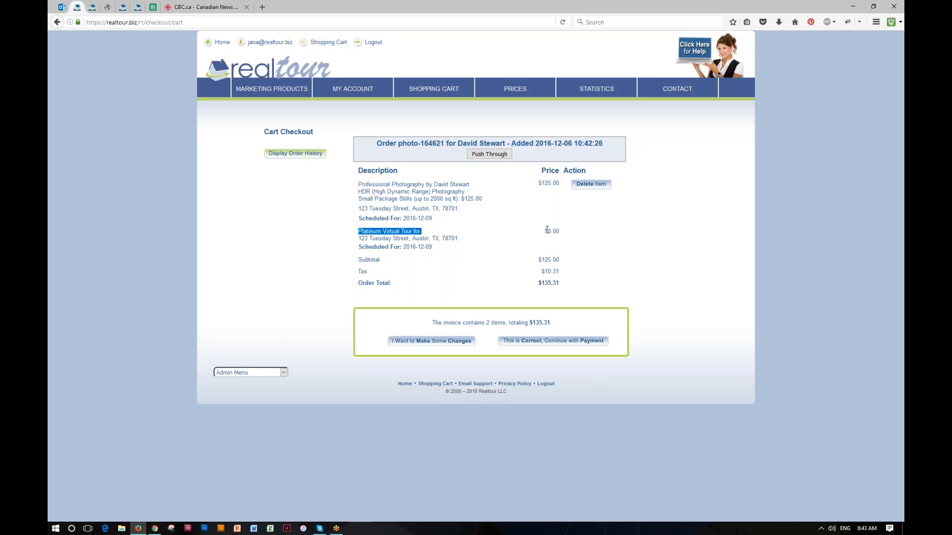
{"action": "left_click", "coordinate": [578, 236]}
{"action": "left_click_drag", "start_coordinate": [434, 184], "coordinate": [470, 185]}
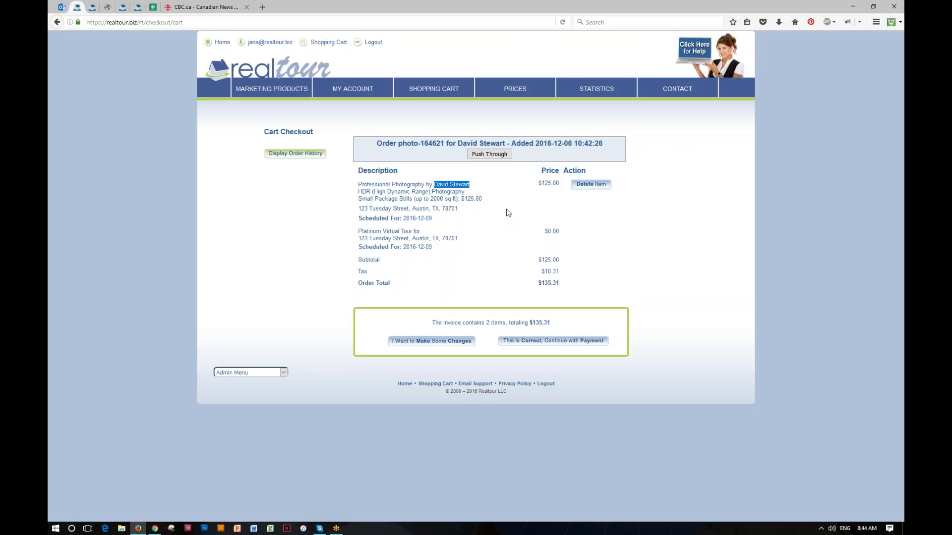
Remove the photo-shoot order so the cart is empty, and return to the Realtour dashboard
{"action": "left_click", "coordinate": [579, 236]}
{"action": "left_click", "coordinate": [590, 187]}
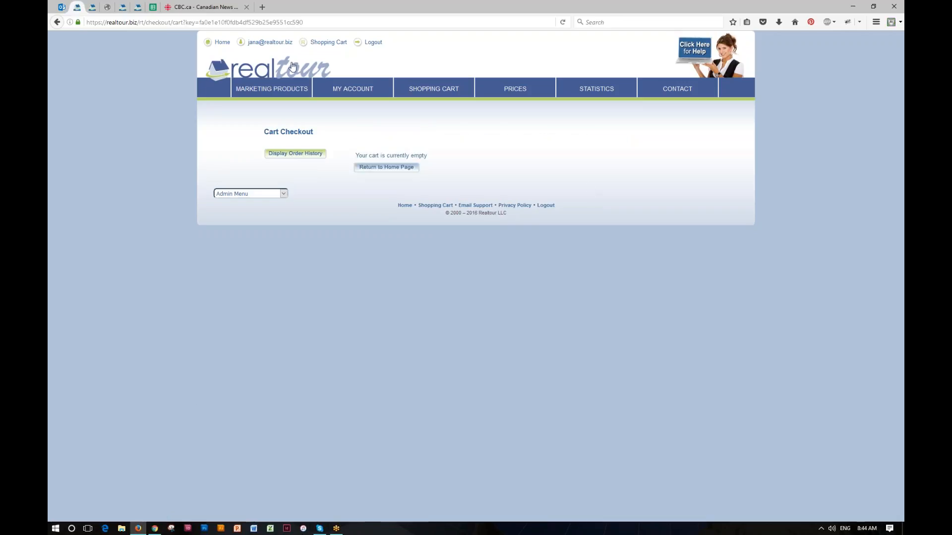
{"action": "left_click", "coordinate": [292, 68]}
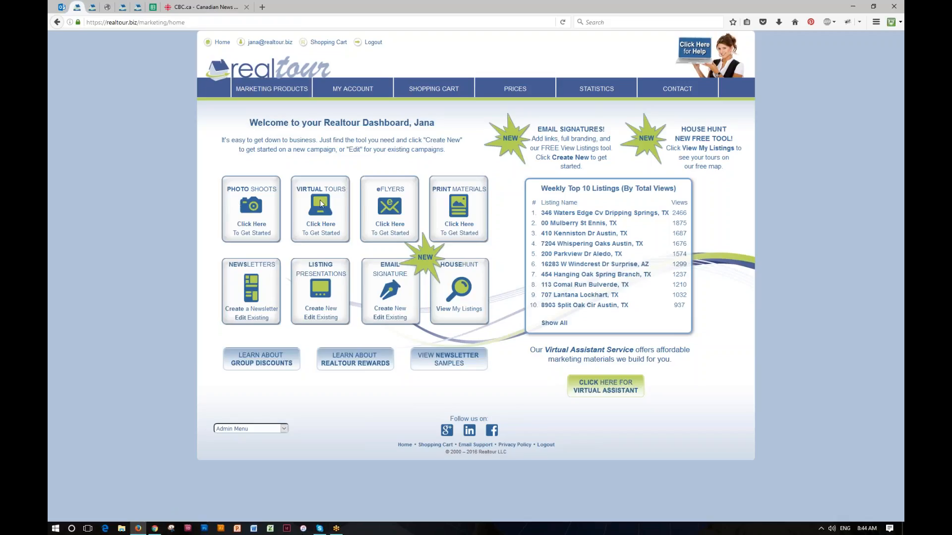
Open the Virtual Tours listings page, where 123 Tuesday Street awaits images
{"action": "left_click", "coordinate": [324, 229]}
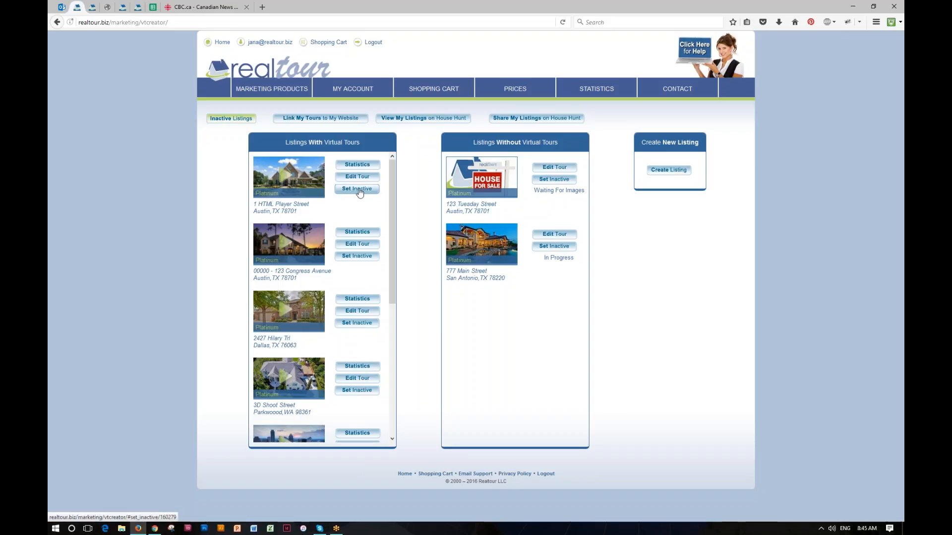
{"action": "left_click", "coordinate": [226, 119]}
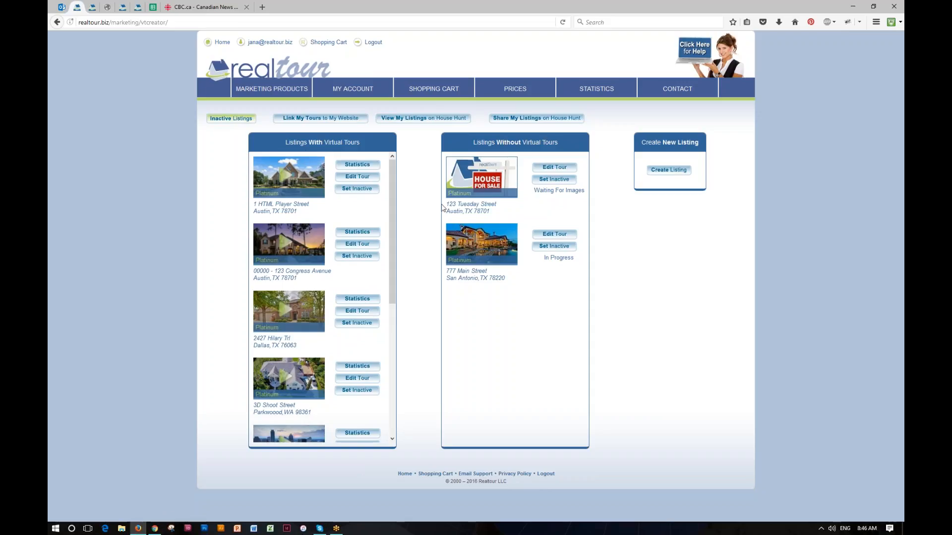
{"action": "left_click_drag", "start_coordinate": [445, 204], "coordinate": [501, 206]}
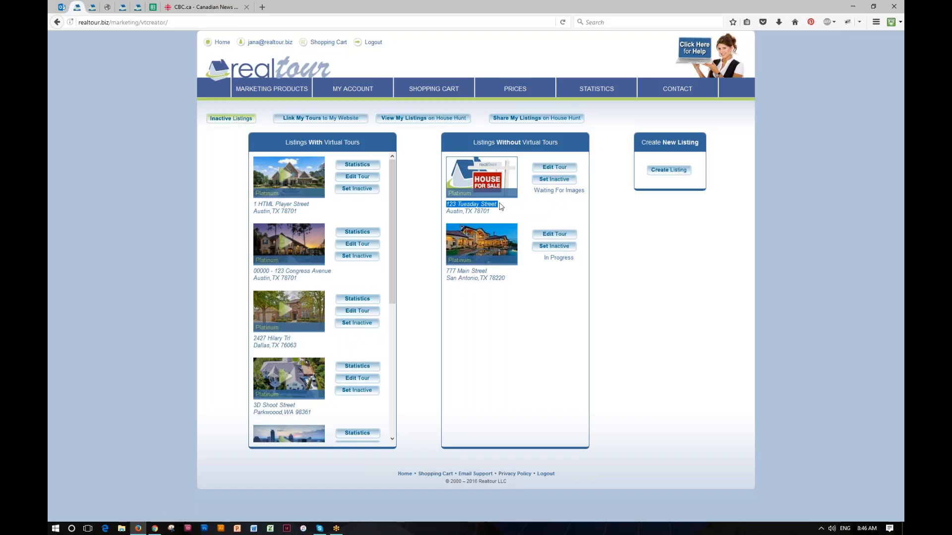
{"action": "left_click", "coordinate": [502, 207]}
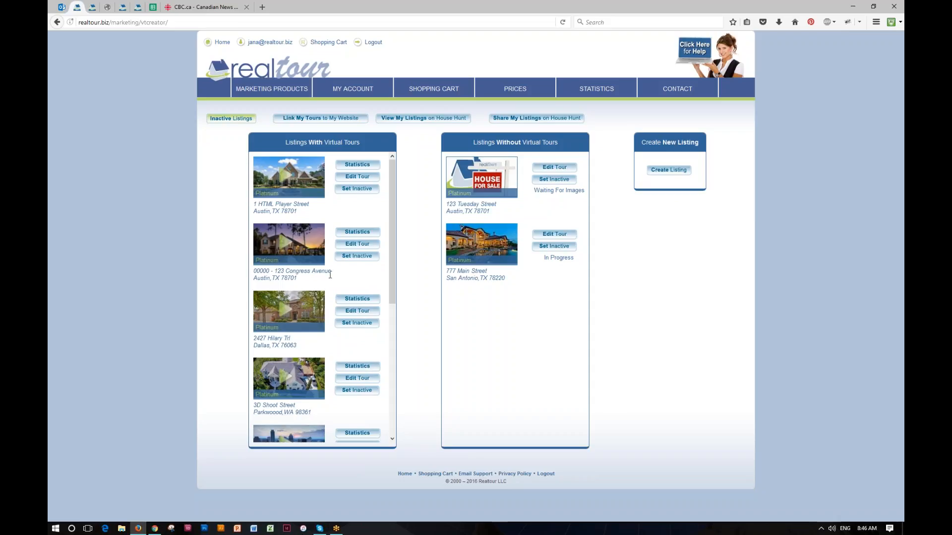
{"action": "left_click", "coordinate": [360, 245]}
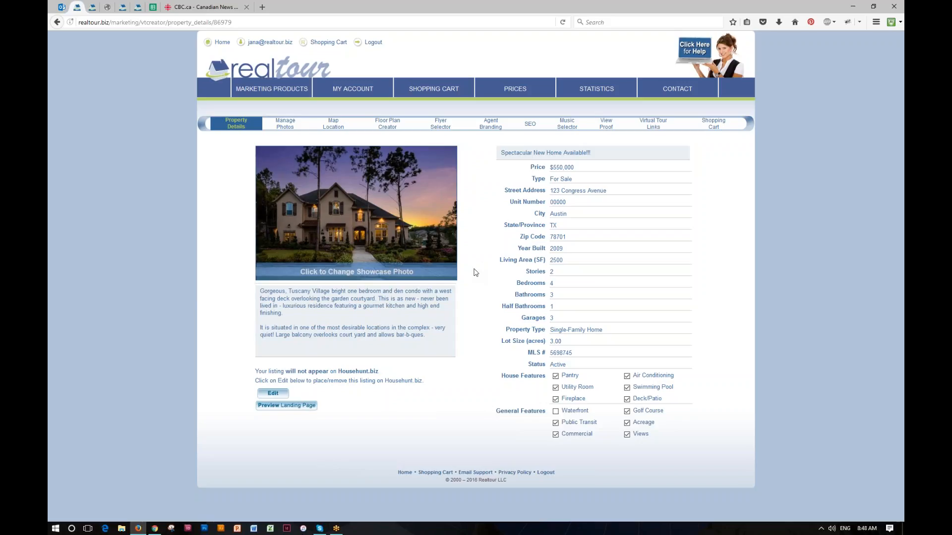
Change the listing price from $550,000 to $525,000
{"action": "left_click", "coordinate": [574, 168]}
{"action": "left_click_drag", "start_coordinate": [575, 168], "coordinate": [557, 168]}
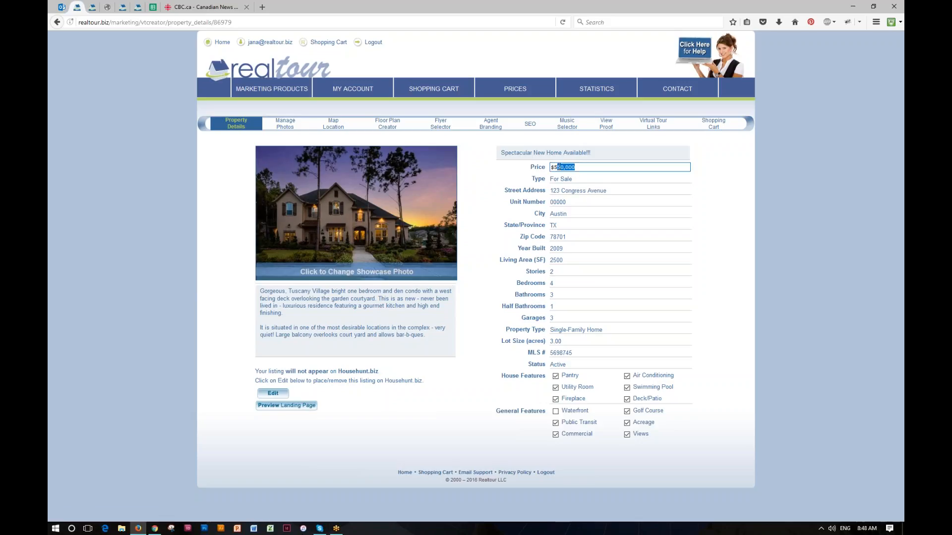
{"action": "type", "text": "25"}
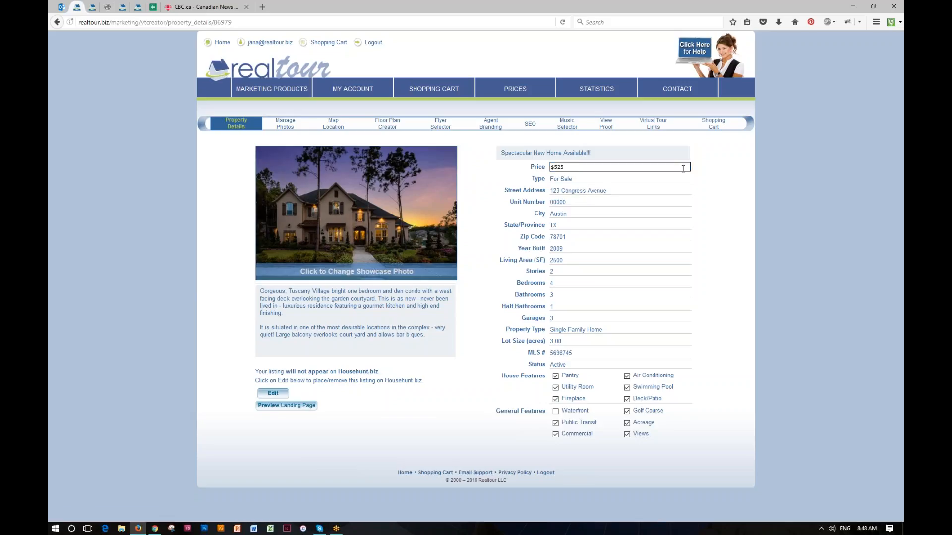
{"action": "type", "text": ",000"}
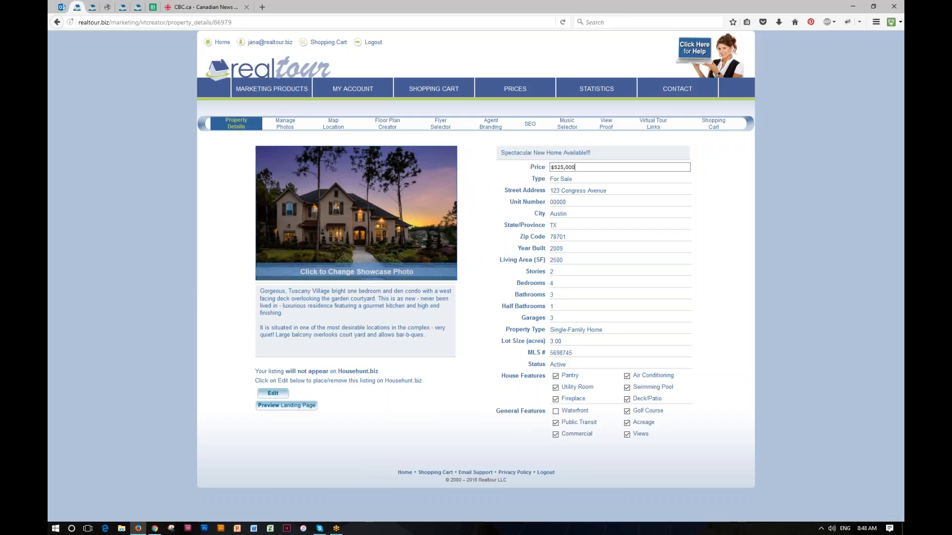
{"action": "left_click", "coordinate": [487, 188]}
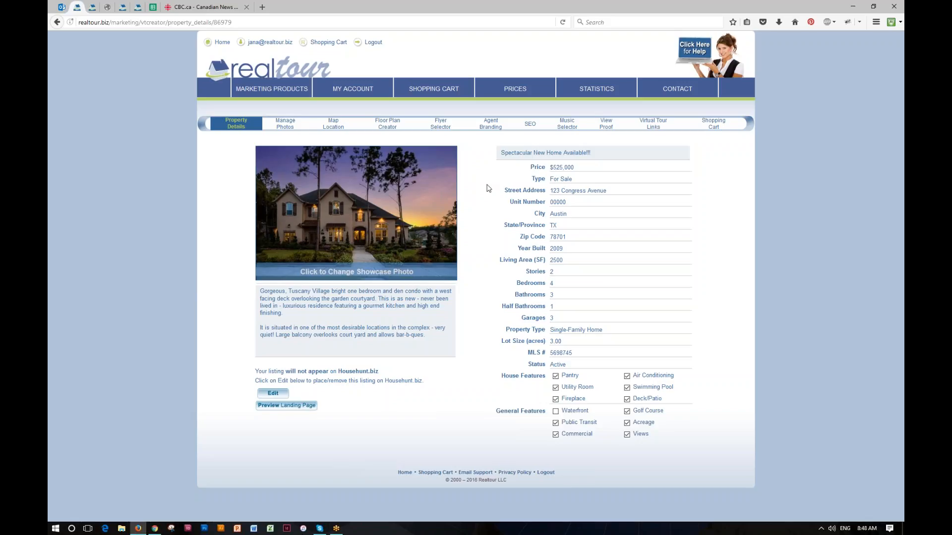
Go to Manage Photos and bring up the File Upload dialog for new images
{"action": "left_click", "coordinate": [285, 127]}
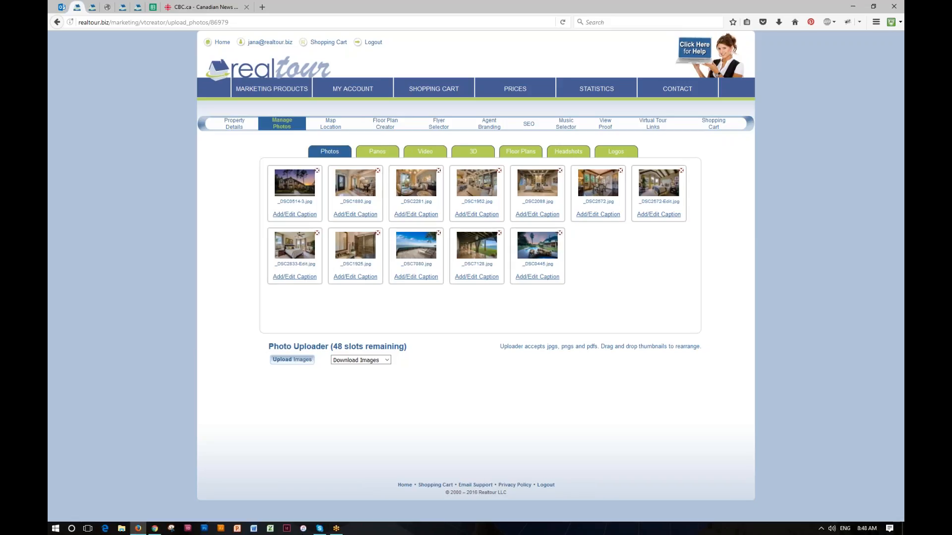
{"action": "left_click", "coordinate": [293, 361]}
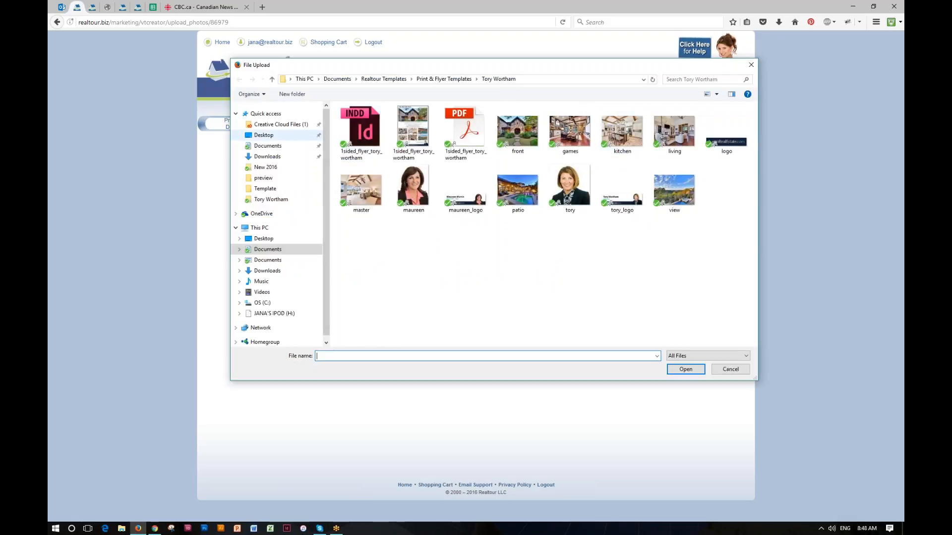
Upload _DSC4305.jpg from Desktop > Images as the gallery's 13th photo
{"action": "left_click", "coordinate": [271, 136]}
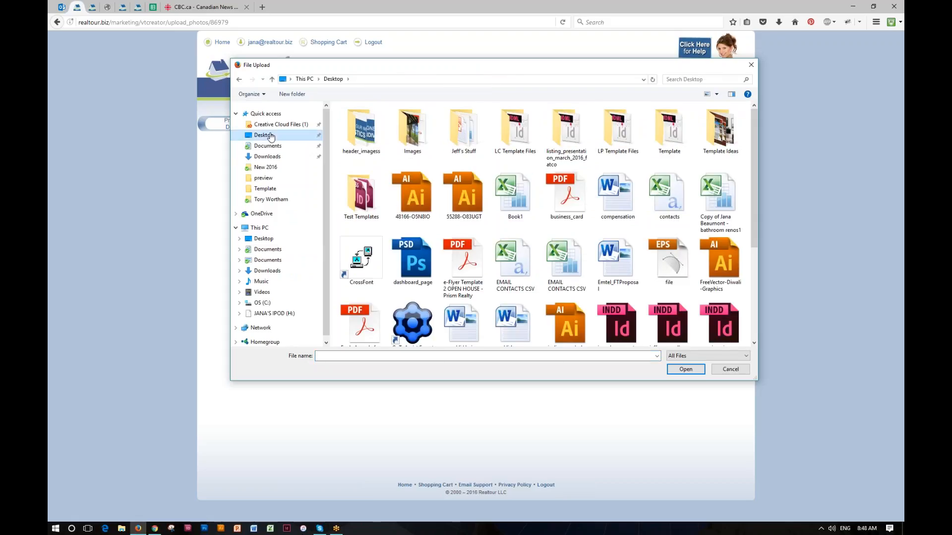
{"action": "double_click", "coordinate": [418, 139]}
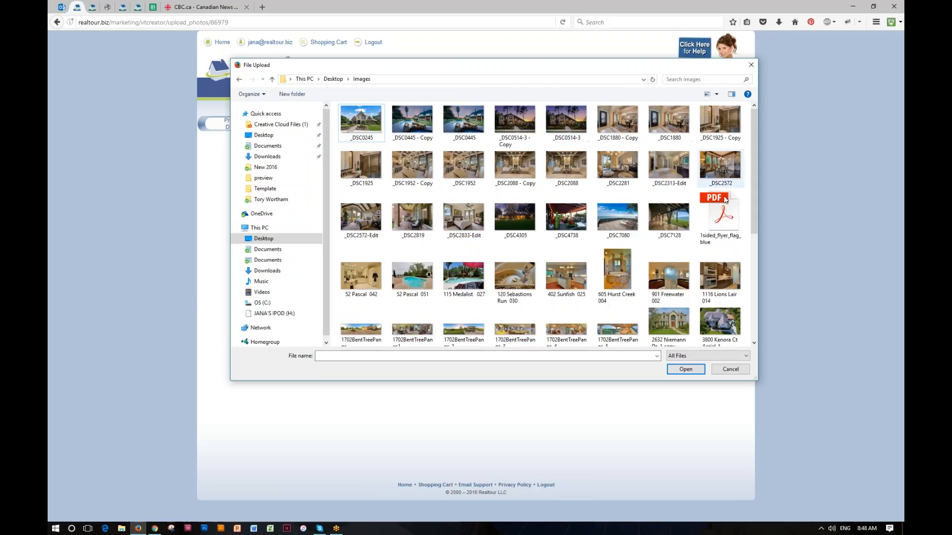
{"action": "left_click", "coordinate": [372, 123]}
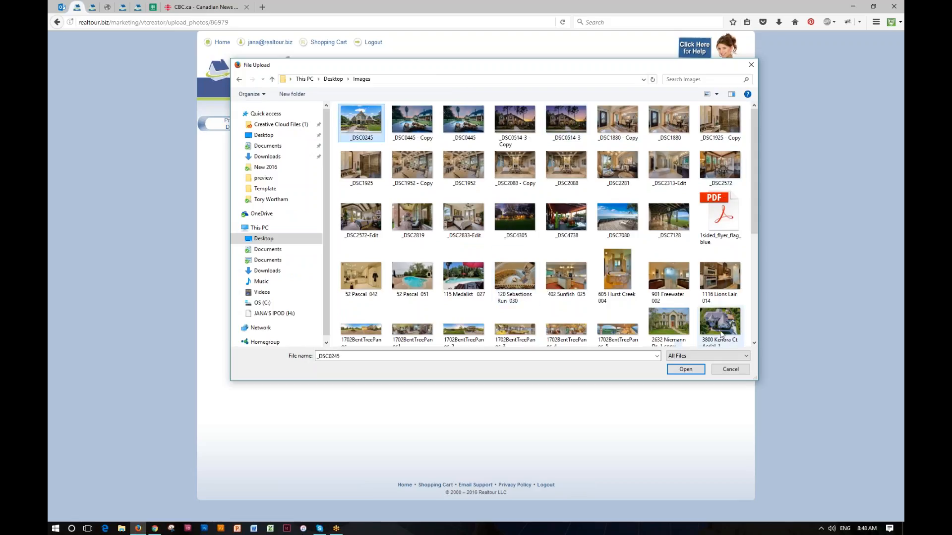
{"action": "left_click", "coordinate": [720, 322], "text": "shift"}
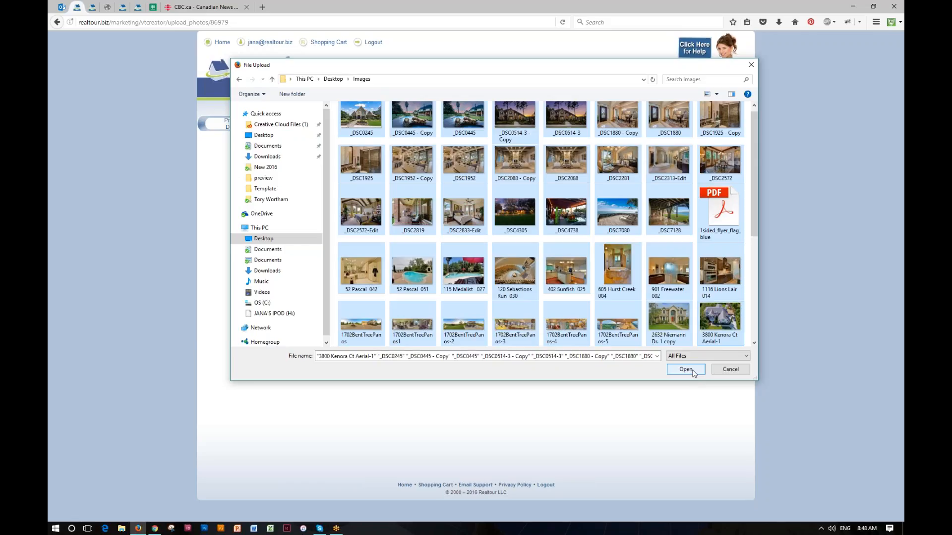
{"action": "left_click", "coordinate": [574, 142]}
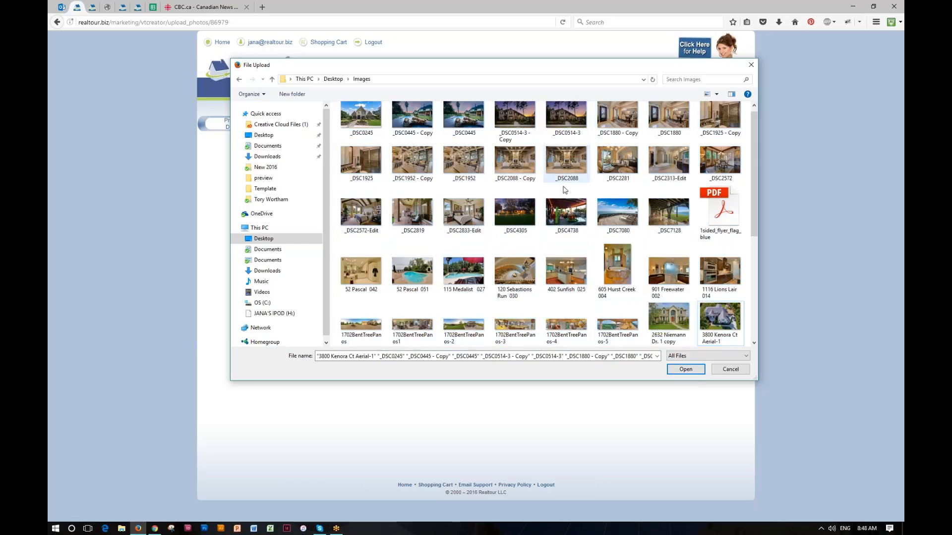
{"action": "left_click", "coordinate": [516, 217]}
{"action": "left_click", "coordinate": [686, 369]}
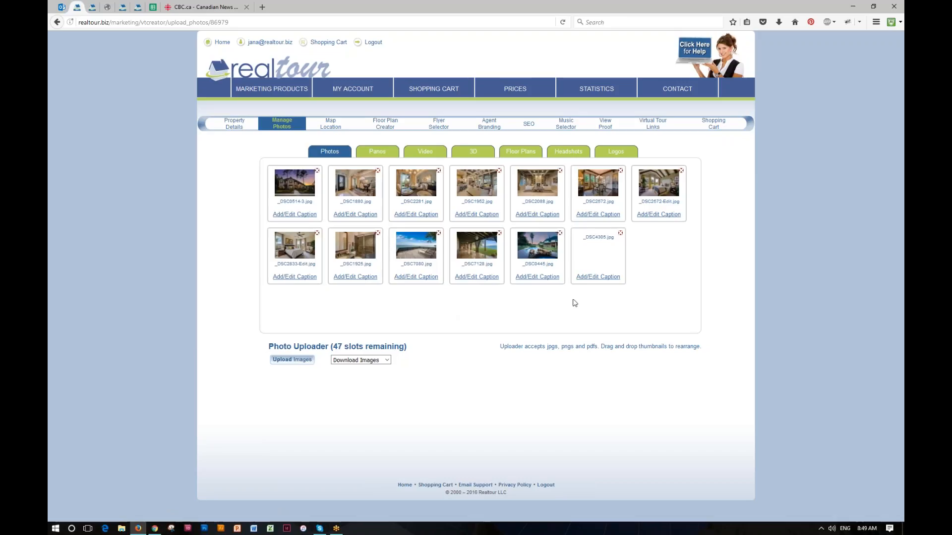
{"action": "mouse_move", "coordinate": [606, 248]}
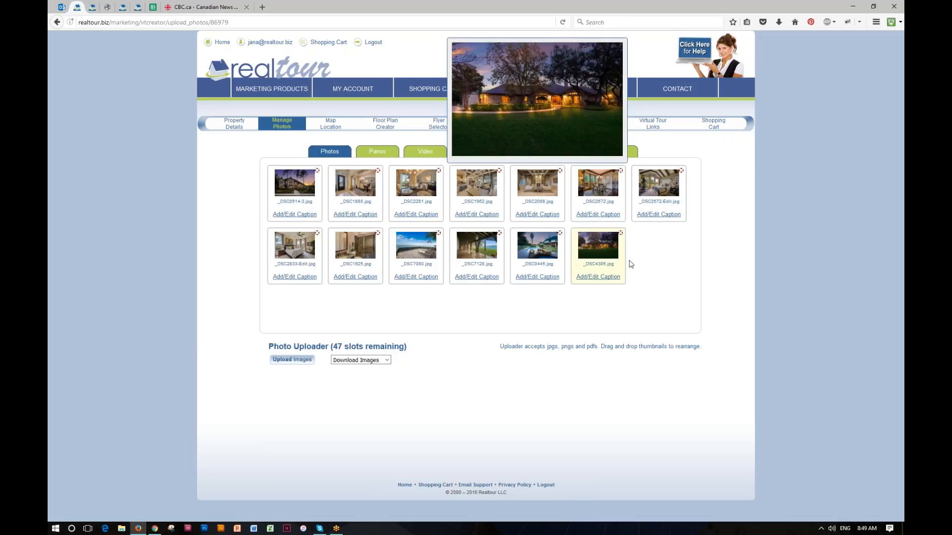
Preview the Panos and Floor Plans images, then show the ten agent headshots
{"action": "left_click", "coordinate": [365, 154]}
{"action": "mouse_move", "coordinate": [305, 179]}
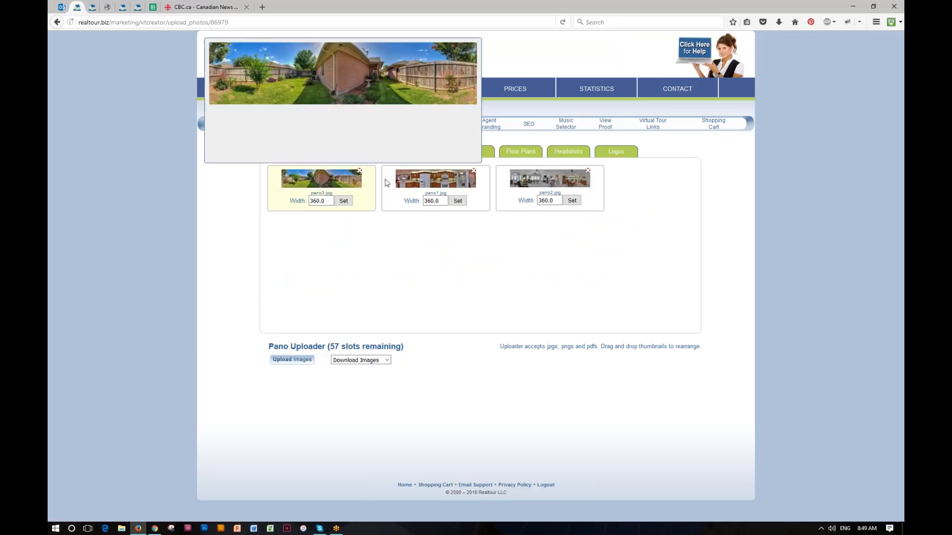
{"action": "mouse_move", "coordinate": [409, 181]}
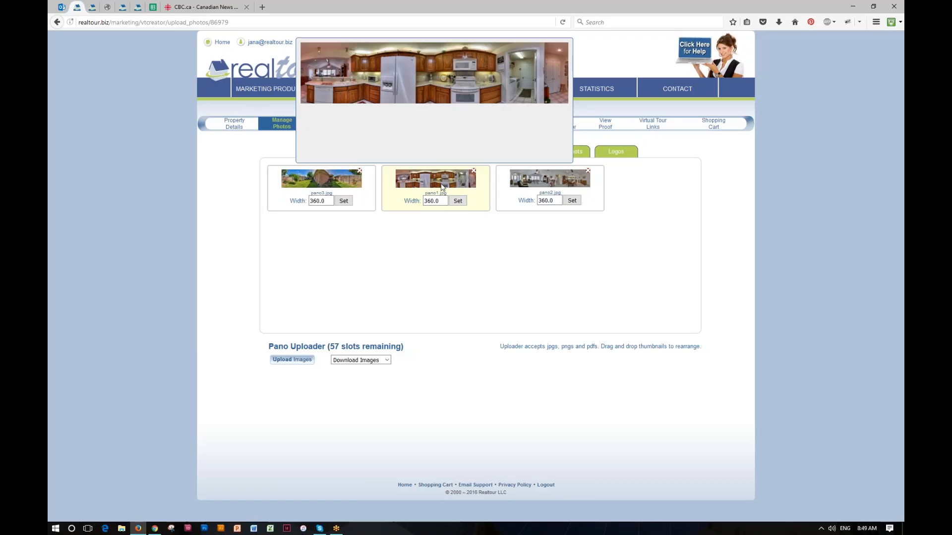
{"action": "mouse_move", "coordinate": [535, 177]}
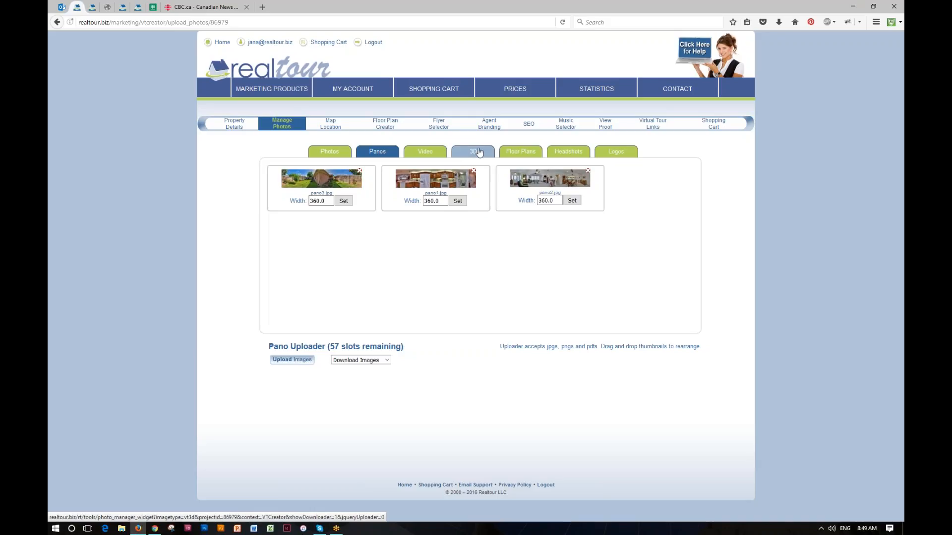
{"action": "left_click", "coordinate": [515, 153]}
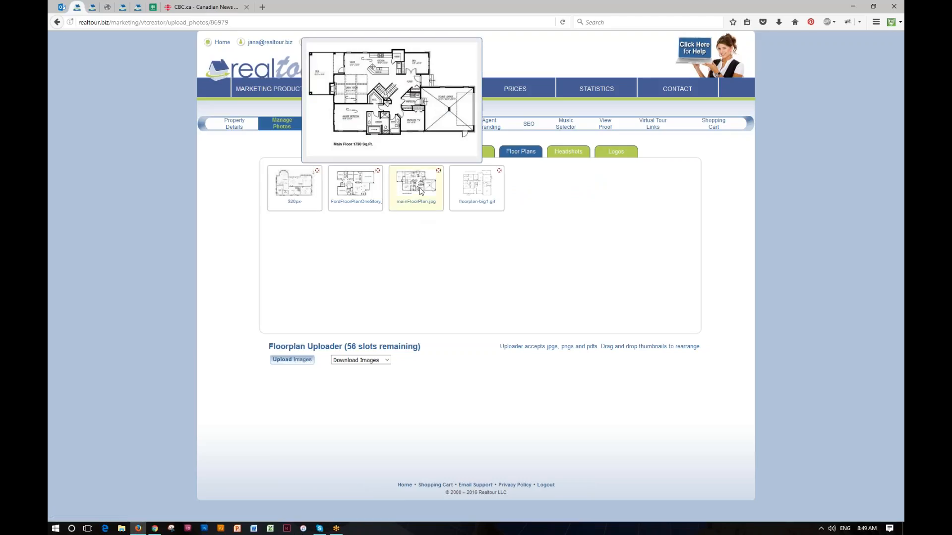
{"action": "left_click", "coordinate": [570, 153]}
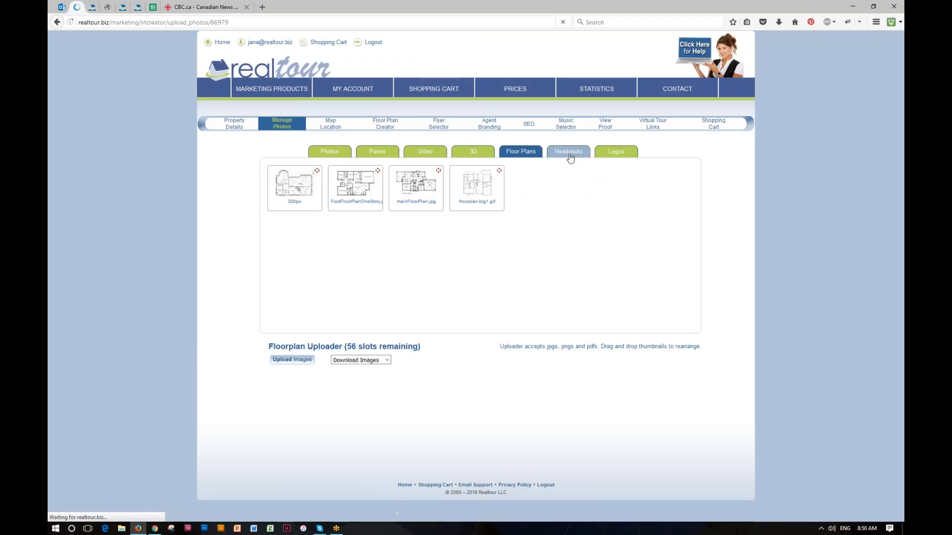
{"action": "mouse_move", "coordinate": [365, 90]}
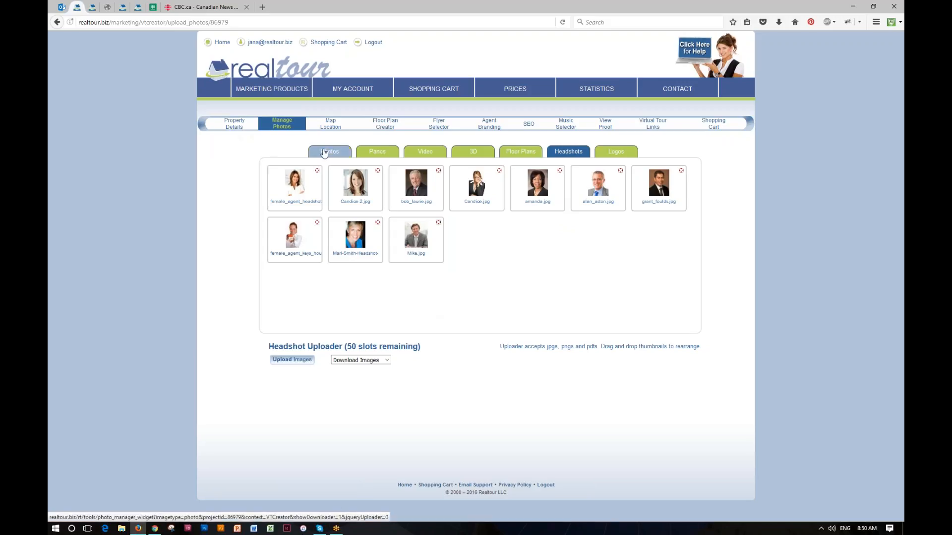
Return to the 13 property photos and view the download size options without choosing one
{"action": "left_click", "coordinate": [324, 152]}
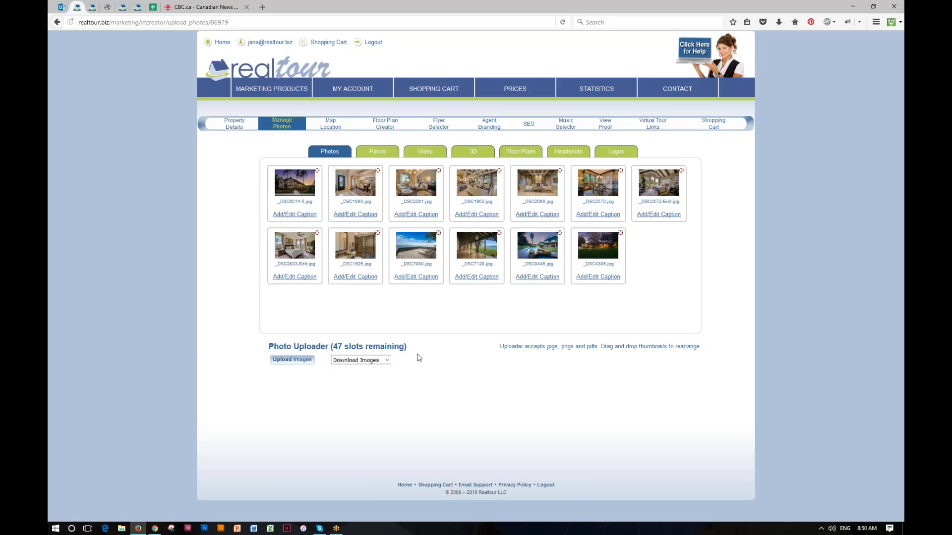
{"action": "left_click", "coordinate": [388, 360]}
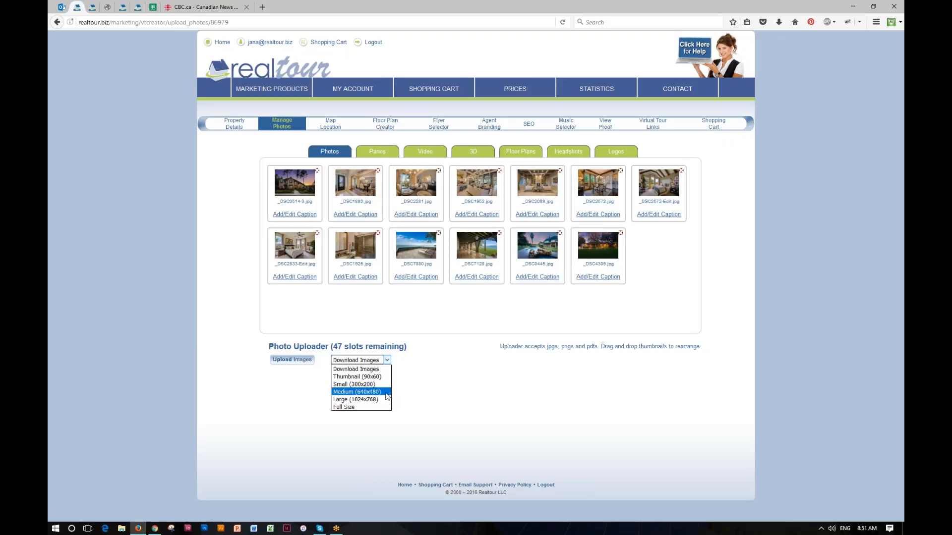
{"action": "left_click", "coordinate": [396, 394]}
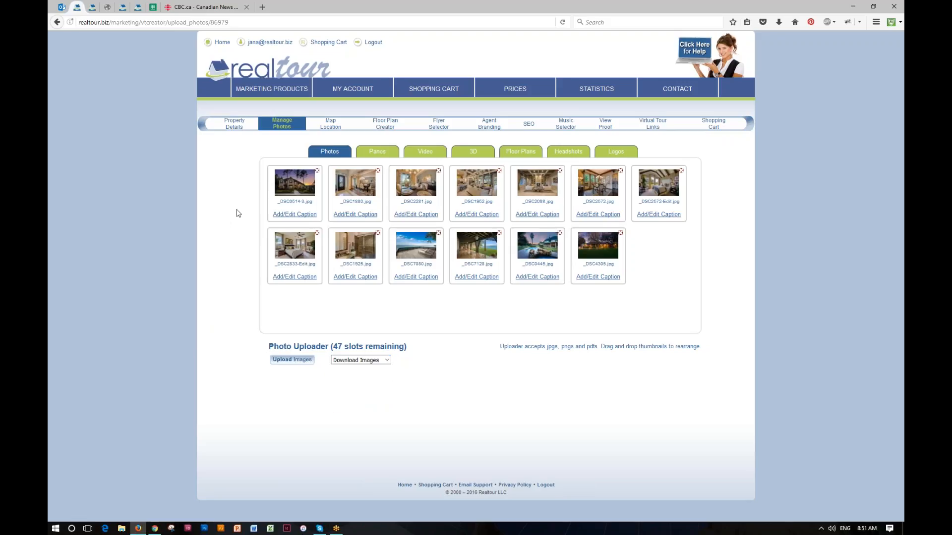
{"action": "mouse_move", "coordinate": [288, 178]}
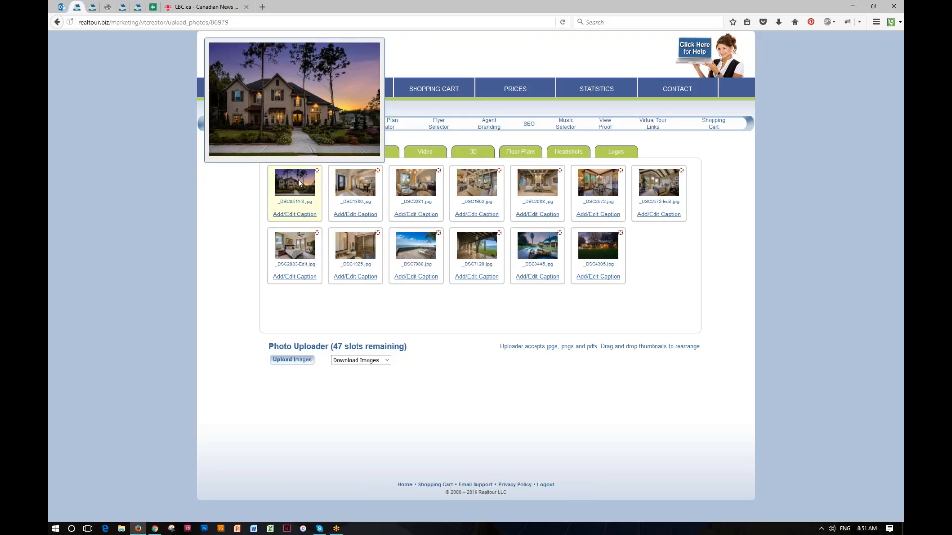
{"action": "mouse_move", "coordinate": [352, 180]}
{"action": "mouse_move", "coordinate": [412, 177]}
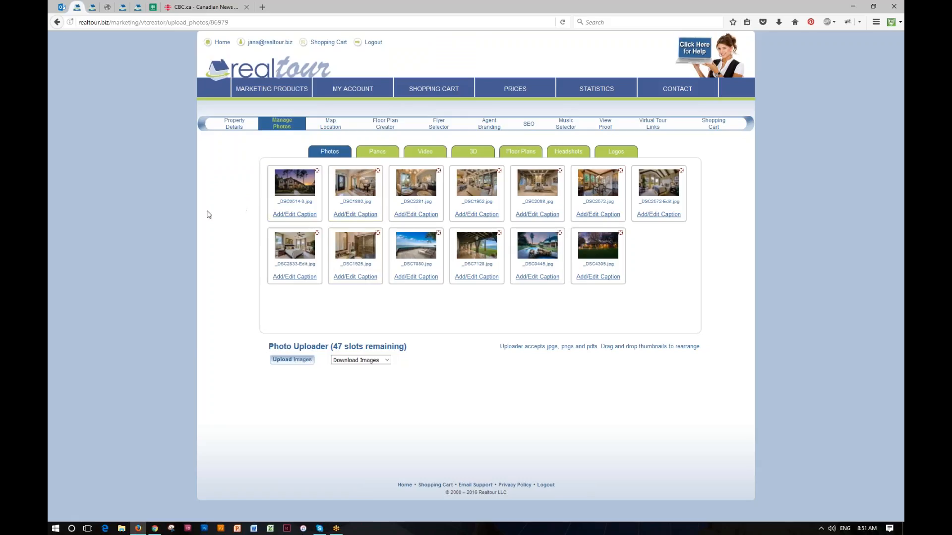
{"action": "left_click_drag", "start_coordinate": [371, 185], "coordinate": [479, 200]}
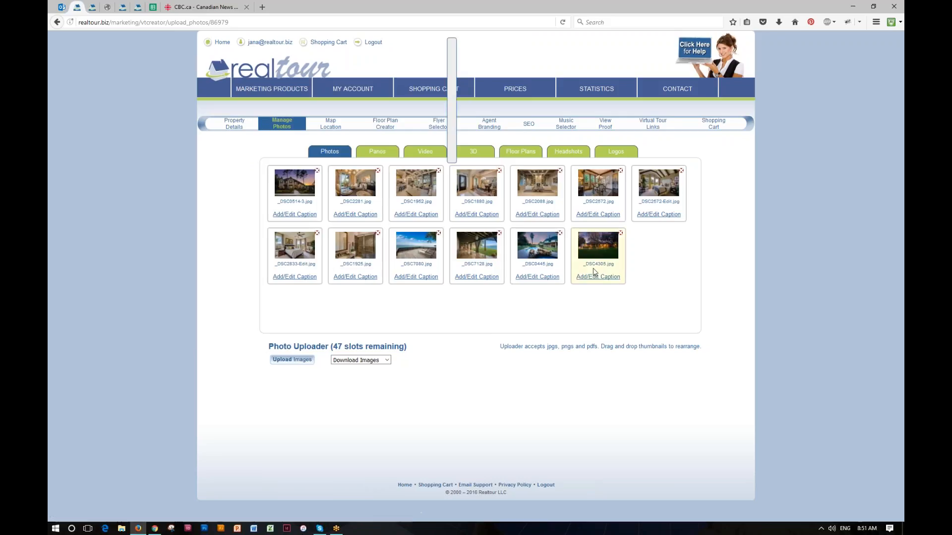
{"action": "left_click_drag", "start_coordinate": [421, 246], "coordinate": [543, 245]}
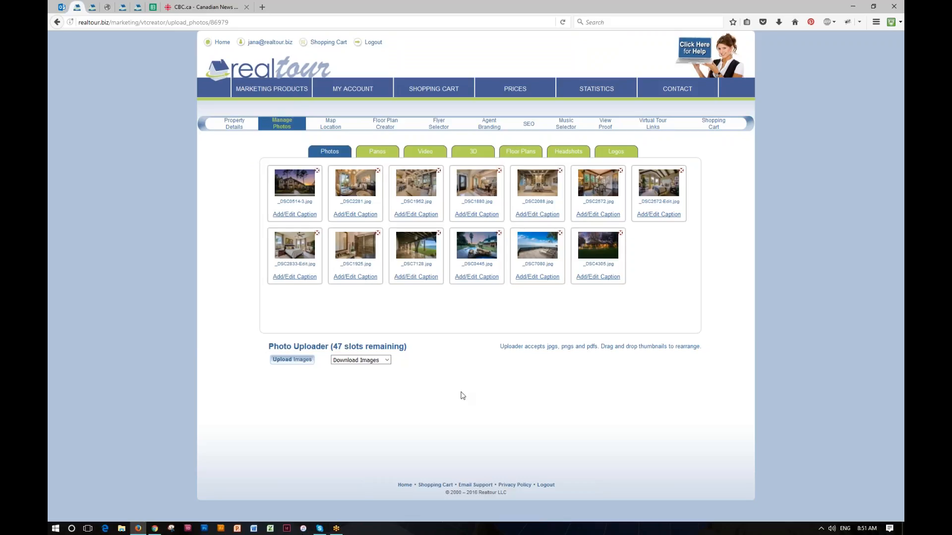
{"action": "mouse_move", "coordinate": [623, 239]}
{"action": "mouse_move", "coordinate": [270, 221]}
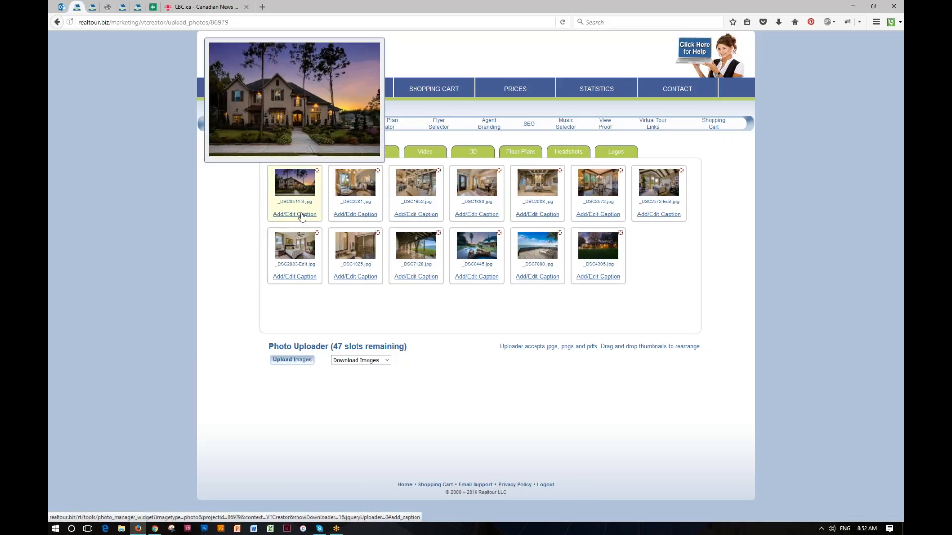
Give the front exterior photo the location caption 'Front of House'
{"action": "left_click", "coordinate": [302, 216]}
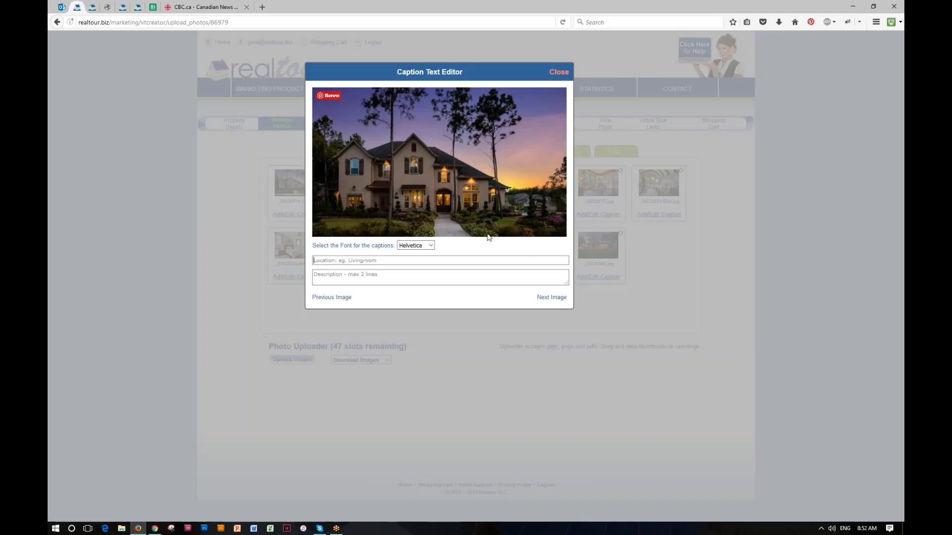
{"action": "left_click", "coordinate": [347, 261]}
{"action": "left_click", "coordinate": [394, 260]}
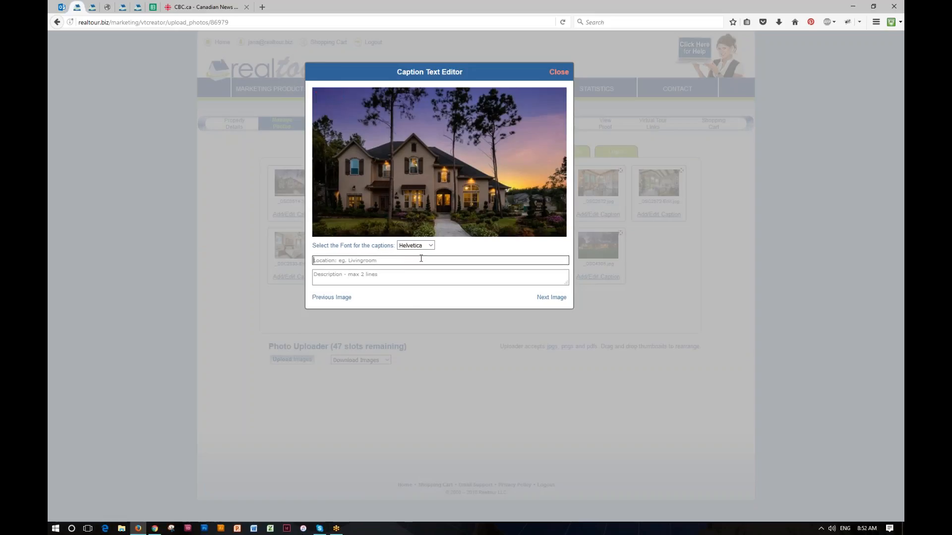
{"action": "type", "text": "Fron"}
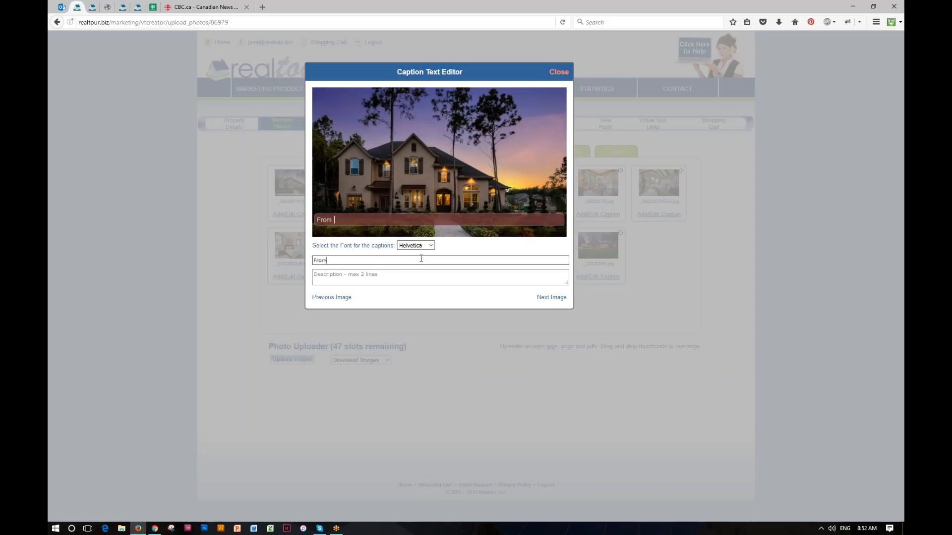
{"action": "type", "text": "t of House"}
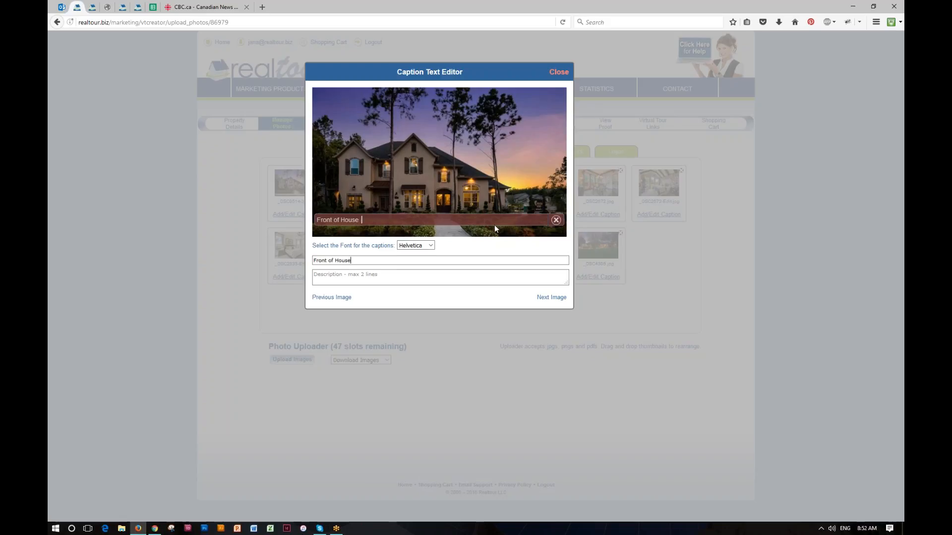
Add the description 'Beautiful home in downtown Austin', correcting the 'sowntowen' typo
{"action": "left_click", "coordinate": [389, 272]}
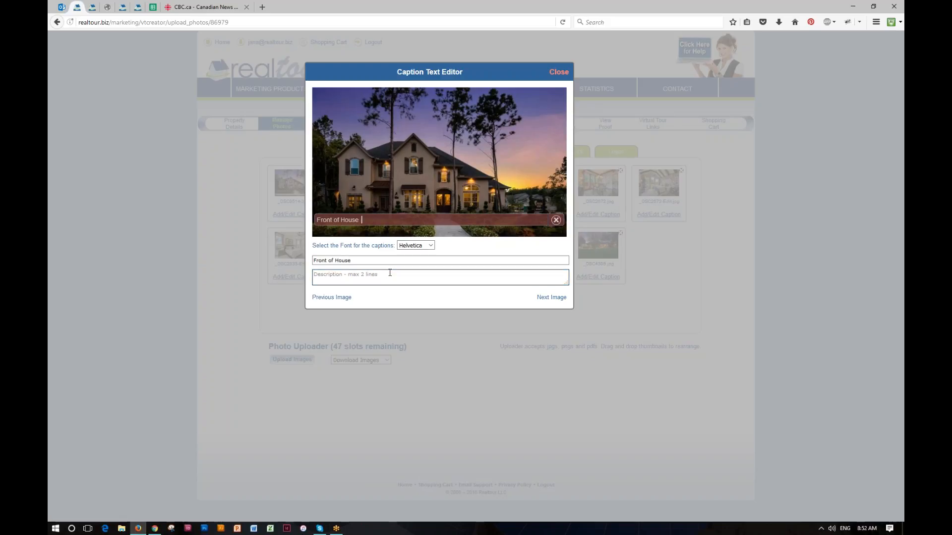
{"action": "type", "text": "Beautif"}
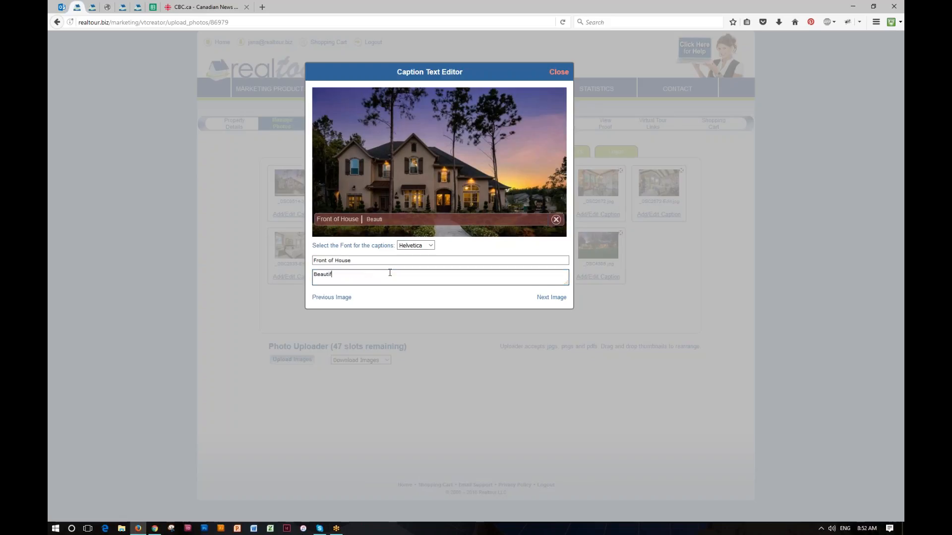
{"action": "type", "text": "ul home in sowntowen Austin"}
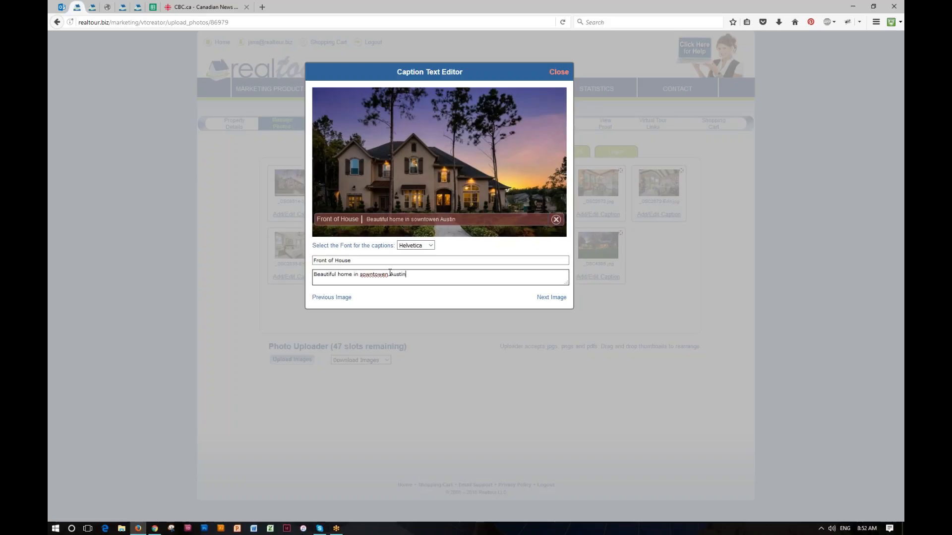
{"action": "left_click", "coordinate": [361, 273]}
{"action": "key", "text": "Delete"}
{"action": "type", "text": "d"}
{"action": "left_click", "coordinate": [386, 274]}
{"action": "key", "text": "BackSpace"}
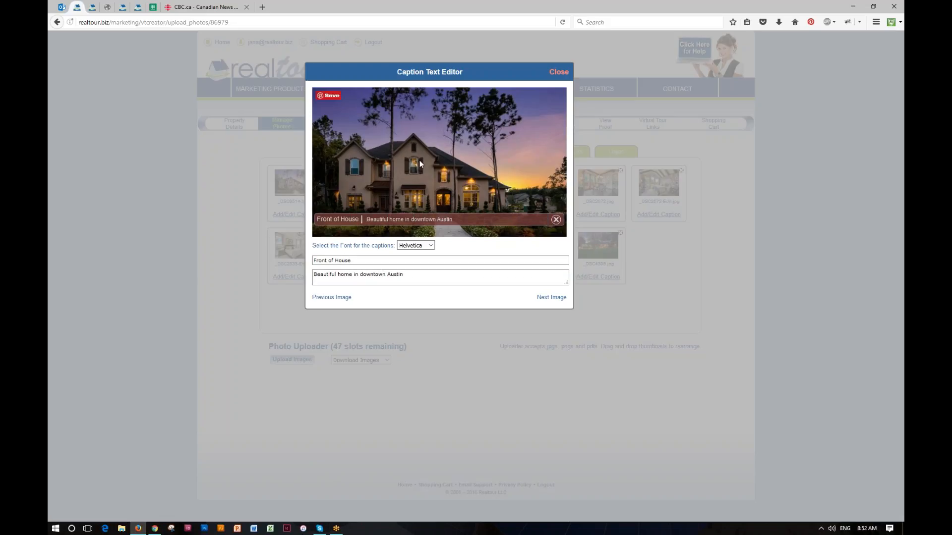
Switch the caption font from Helvetica to Monaco, after briefly trying Georgia
{"action": "left_click", "coordinate": [416, 246]}
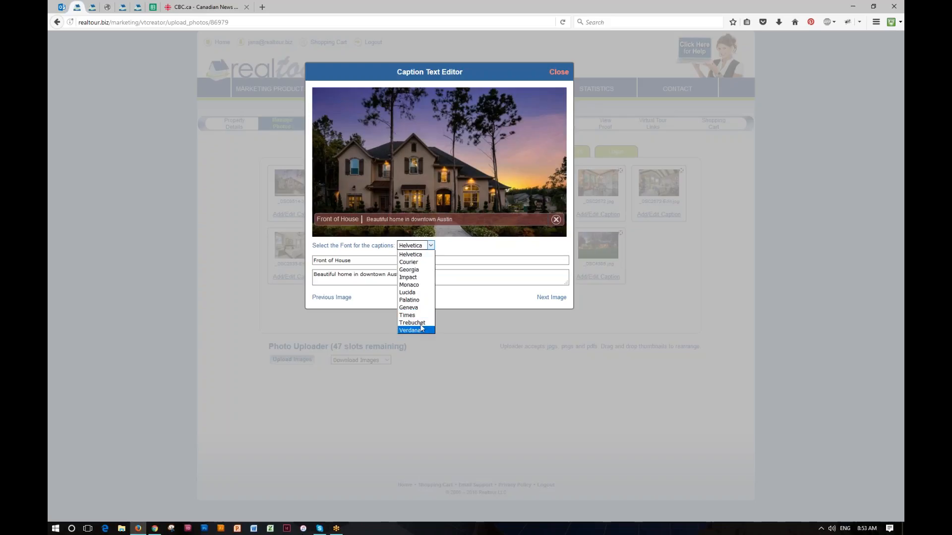
{"action": "left_click", "coordinate": [425, 271]}
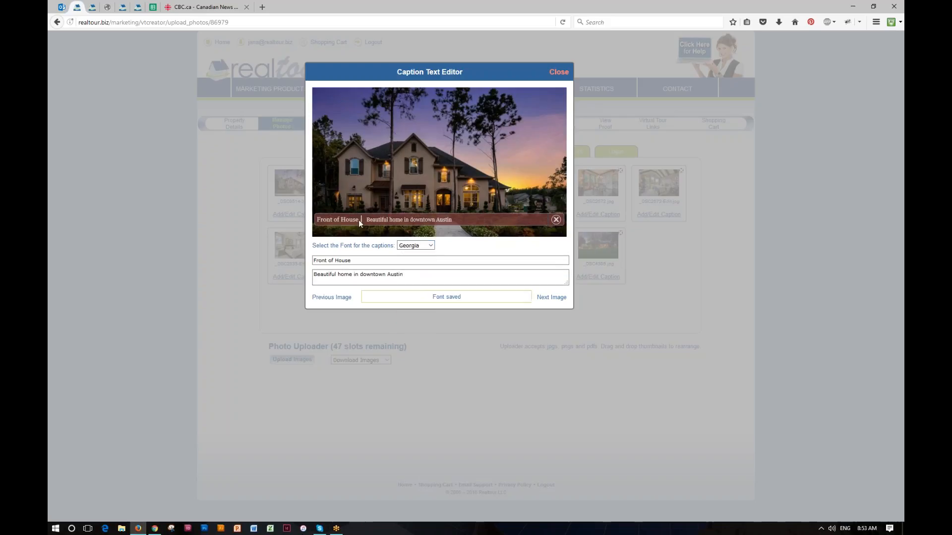
{"action": "left_click", "coordinate": [425, 246]}
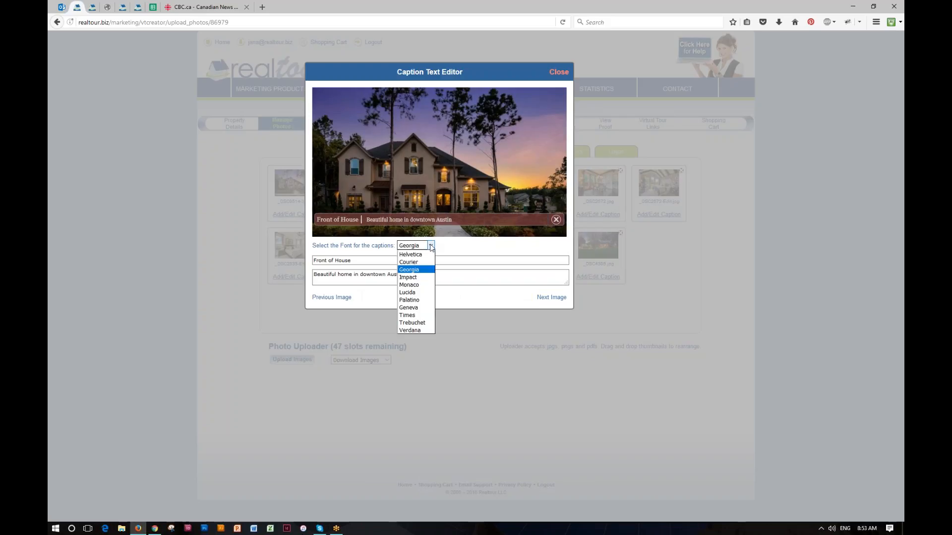
{"action": "left_click", "coordinate": [423, 285]}
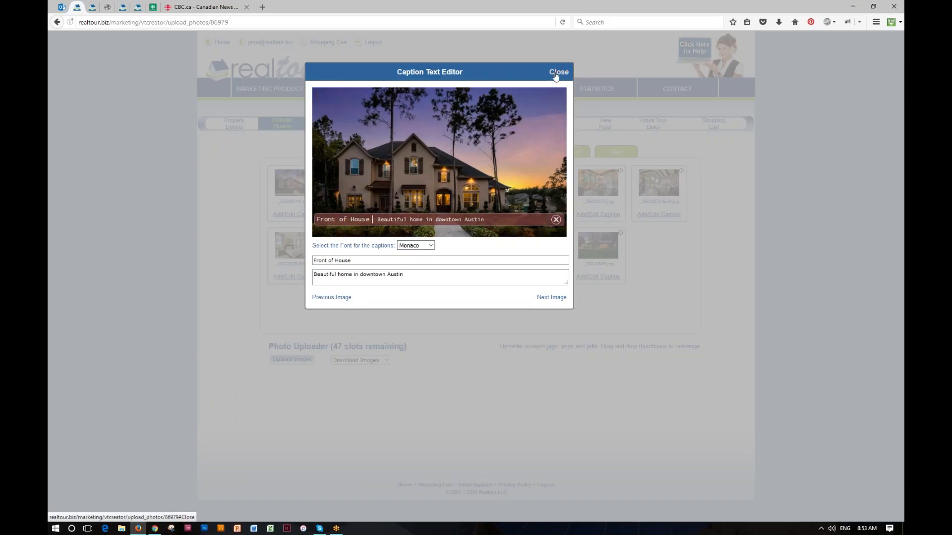
Caption the dining room photo 'Dining Room' with the description 'Amazing bay window'
{"action": "left_click", "coordinate": [551, 299]}
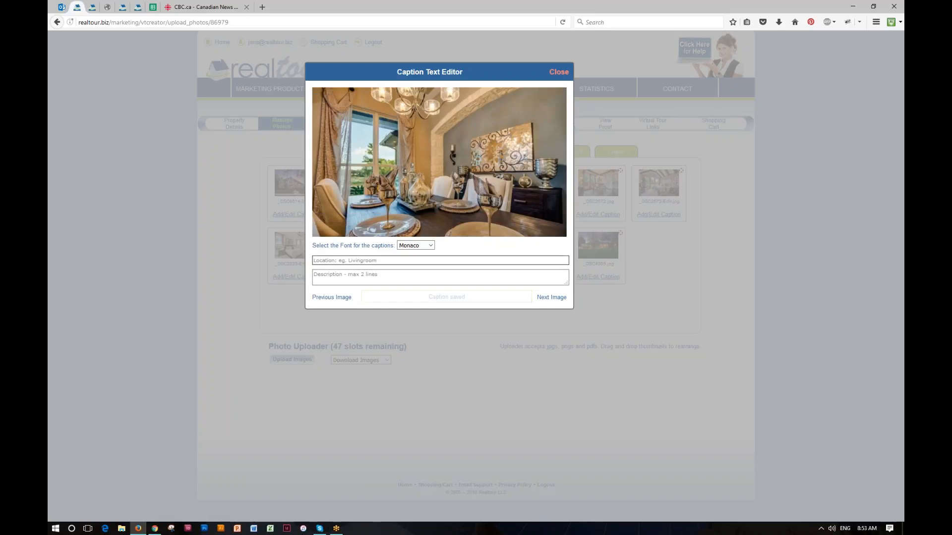
{"action": "type", "text": "Dining Room"}
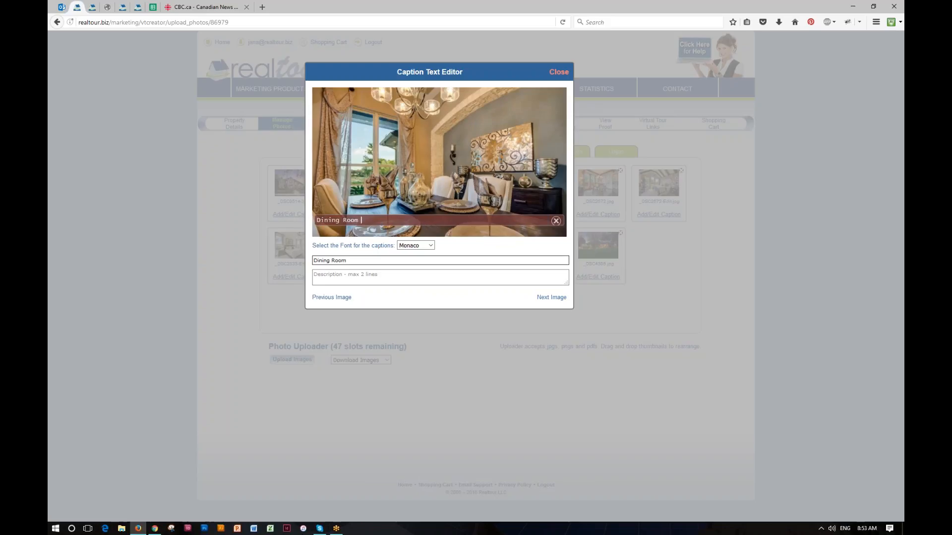
{"action": "left_click", "coordinate": [392, 274]}
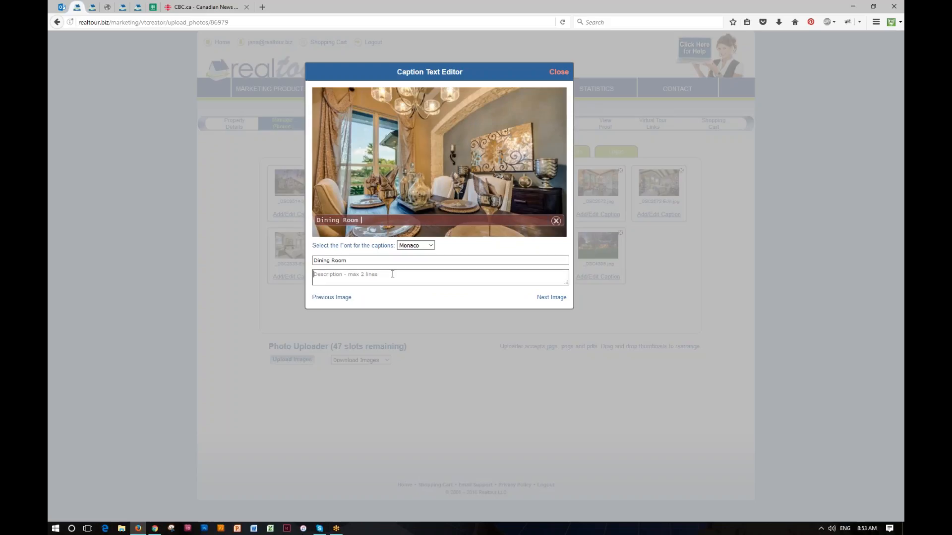
{"action": "type", "text": "Amazing "}
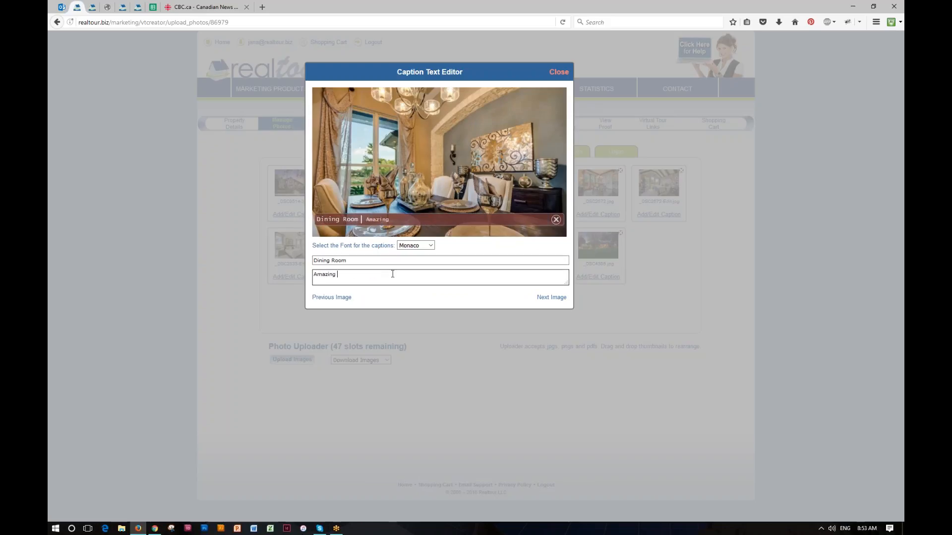
{"action": "type", "text": "bay window"}
{"action": "left_click", "coordinate": [530, 303]}
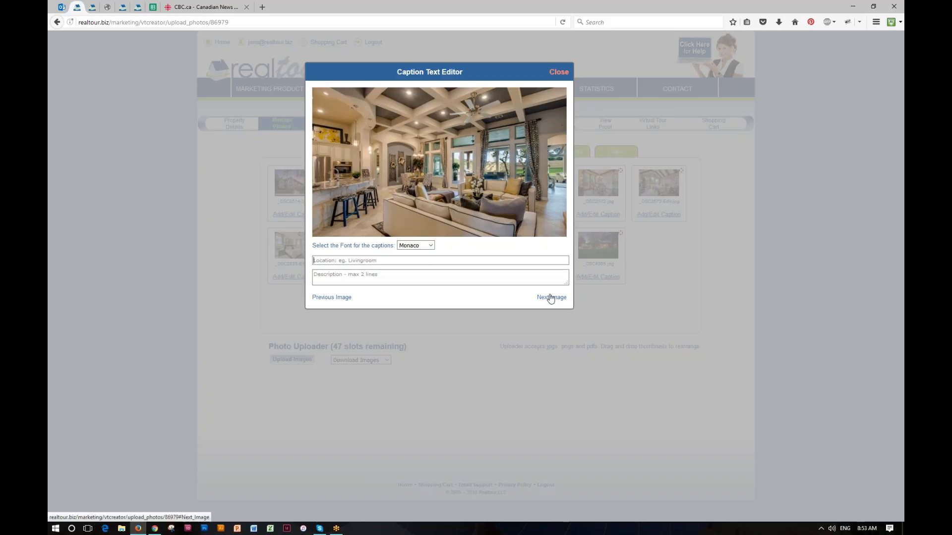
Step past two more listing photos and close the Caption Text Editor
{"action": "left_click", "coordinate": [551, 297]}
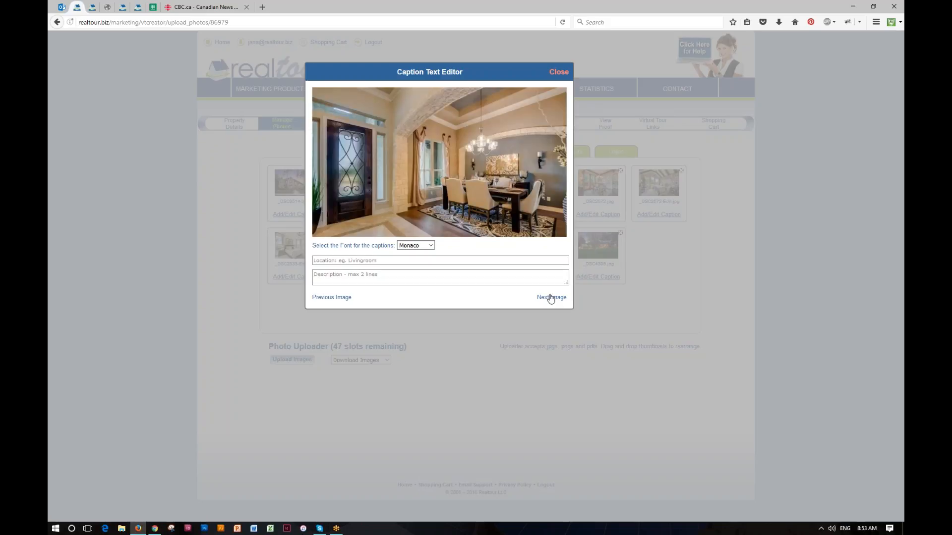
{"action": "left_click", "coordinate": [550, 297]}
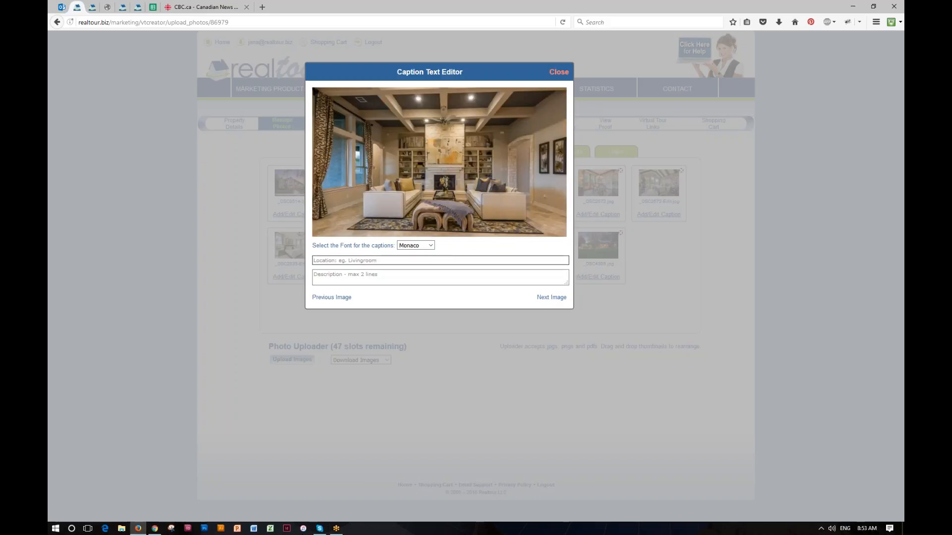
{"action": "left_click", "coordinate": [558, 72]}
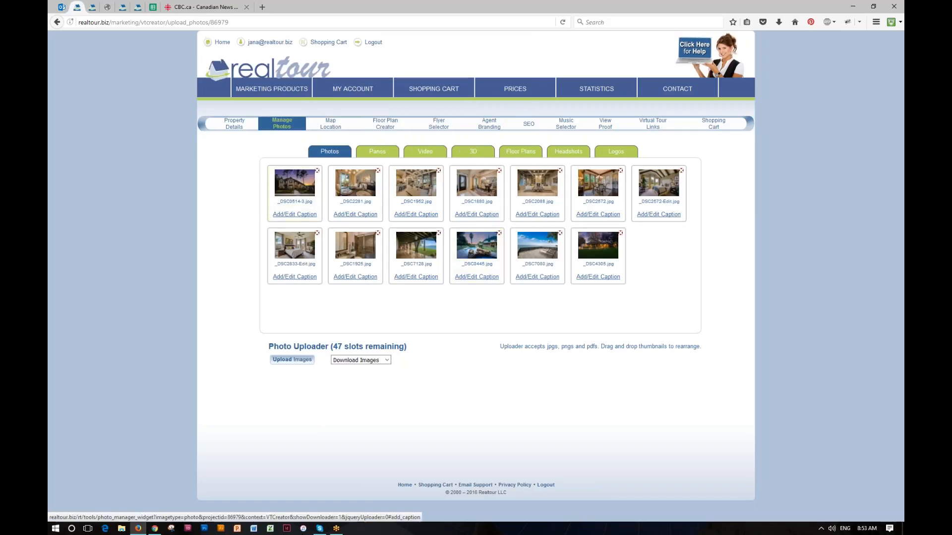
Recheck the front exterior photo's saved description, then go to the Map Location page
{"action": "left_click", "coordinate": [295, 214]}
{"action": "left_click", "coordinate": [406, 277]}
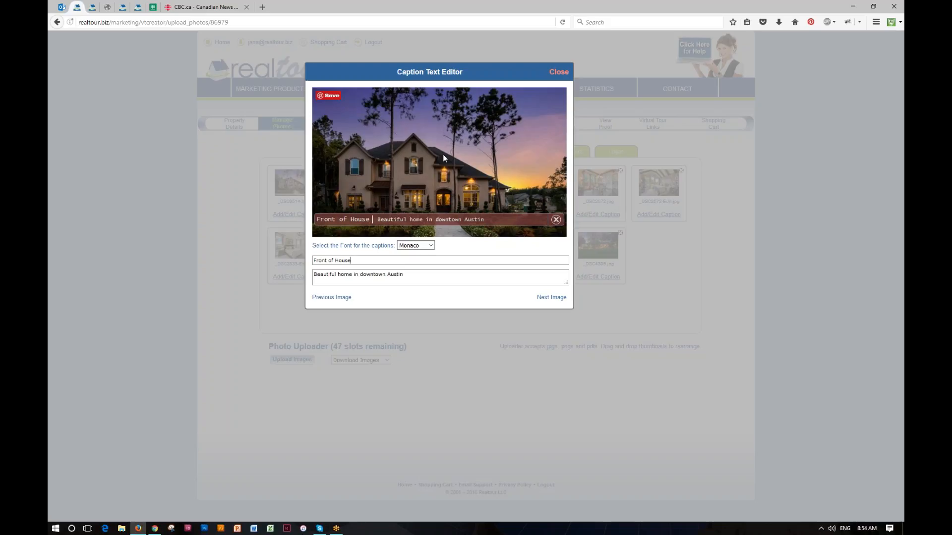
{"action": "left_click", "coordinate": [562, 74]}
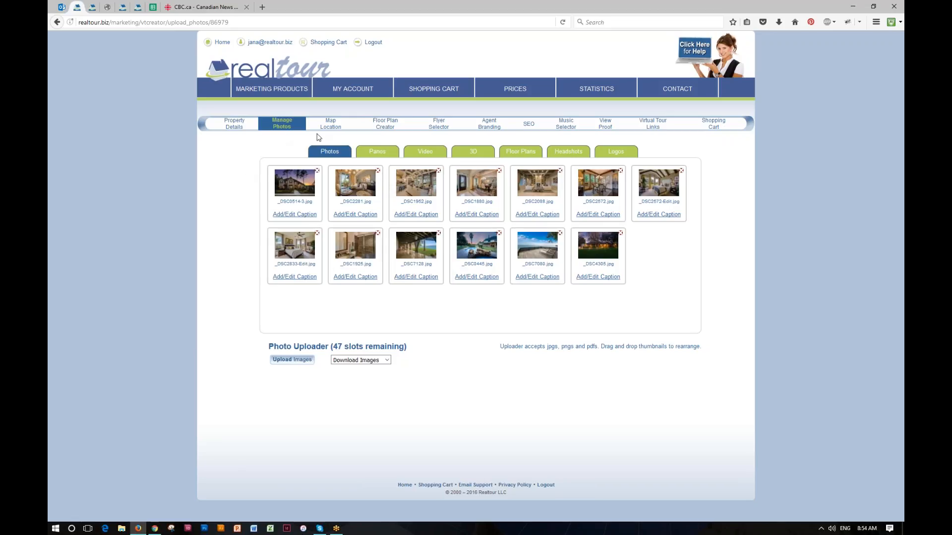
{"action": "left_click", "coordinate": [329, 124]}
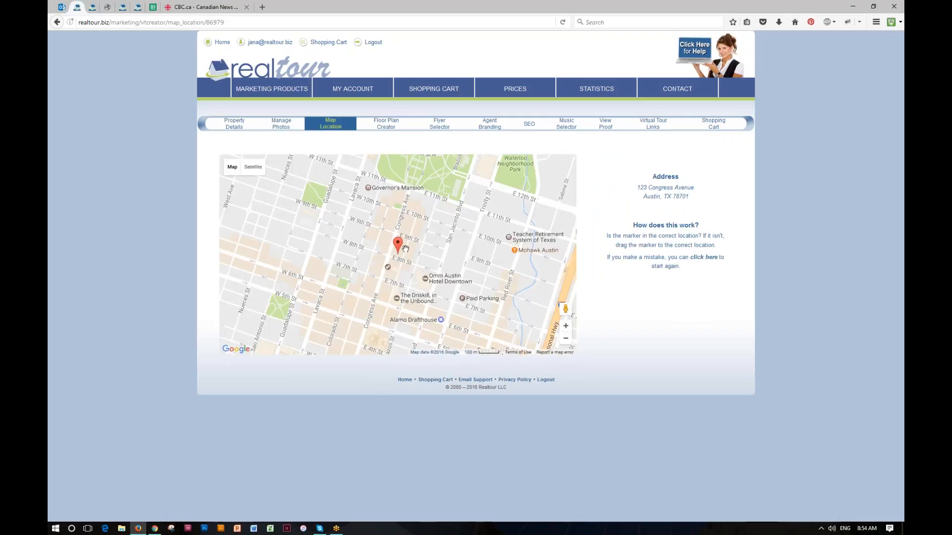
{"action": "left_click_drag", "start_coordinate": [636, 188], "coordinate": [699, 195]}
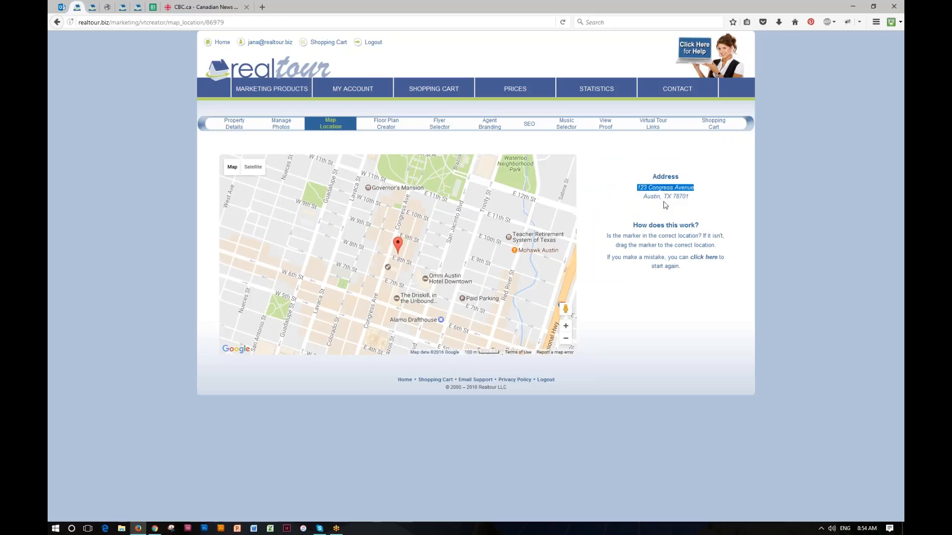
{"action": "left_click", "coordinate": [615, 203]}
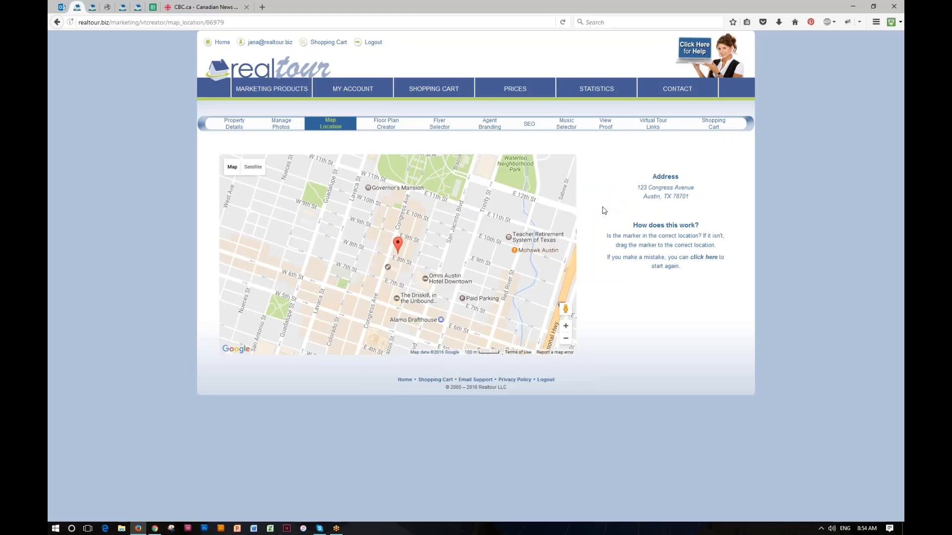
{"action": "left_click_drag", "start_coordinate": [402, 242], "coordinate": [408, 214]}
In Floor Plan Creator, drag the second floor plan drawing onto the Main Floor location
{"action": "left_click", "coordinate": [387, 129]}
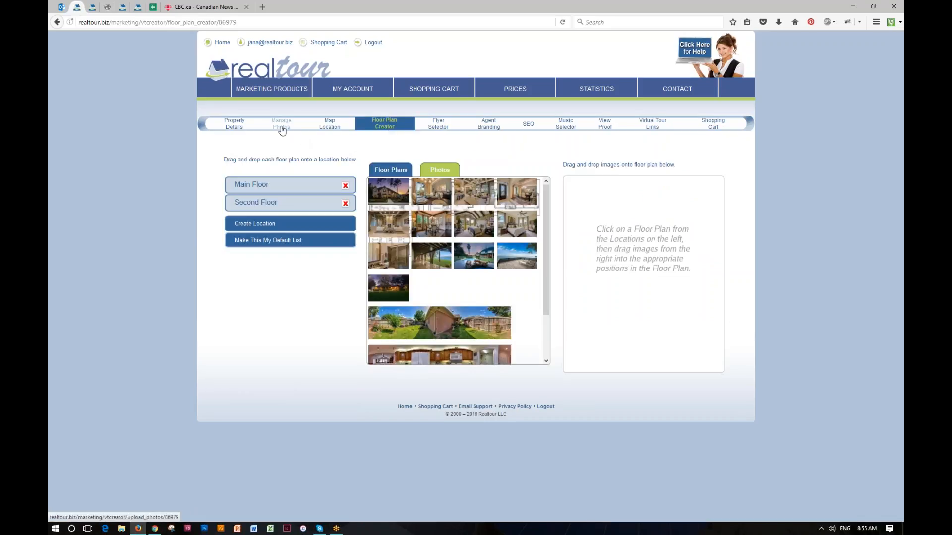
{"action": "left_click", "coordinate": [389, 170]}
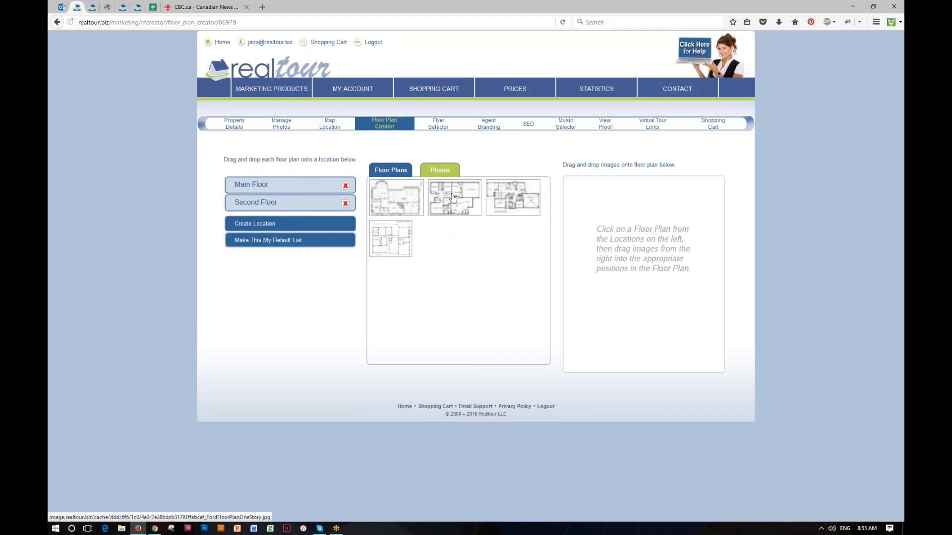
{"action": "left_click_drag", "start_coordinate": [452, 198], "coordinate": [283, 187]}
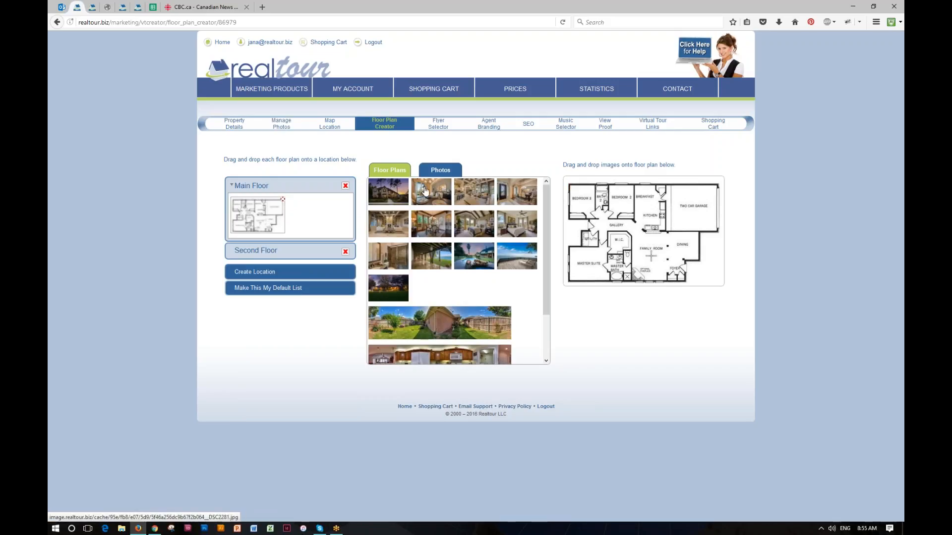
Pin photo markers at the Breakfast area, Family Room, and top-left bedroom on the Main Floor plan
{"action": "left_click_drag", "start_coordinate": [391, 190], "coordinate": [646, 253]}
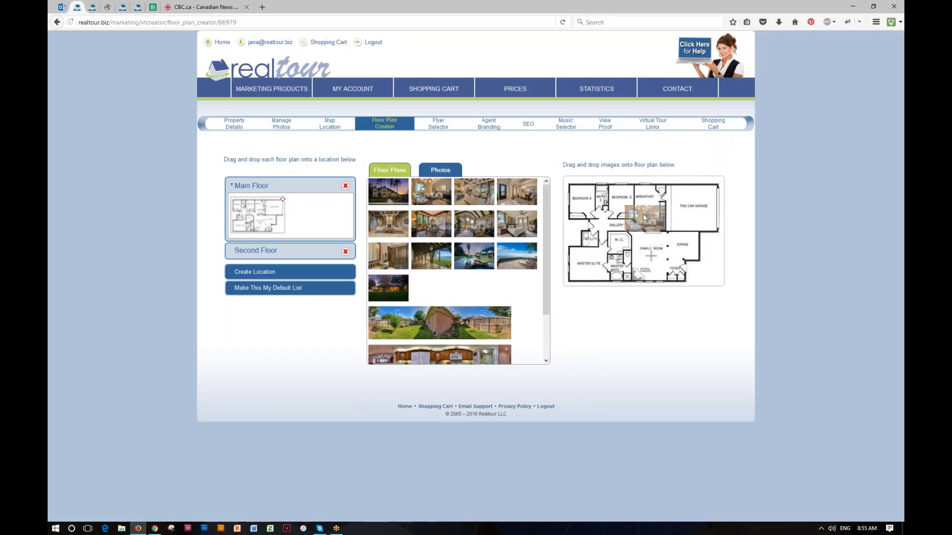
{"action": "left_click_drag", "start_coordinate": [645, 189], "coordinate": [646, 191]}
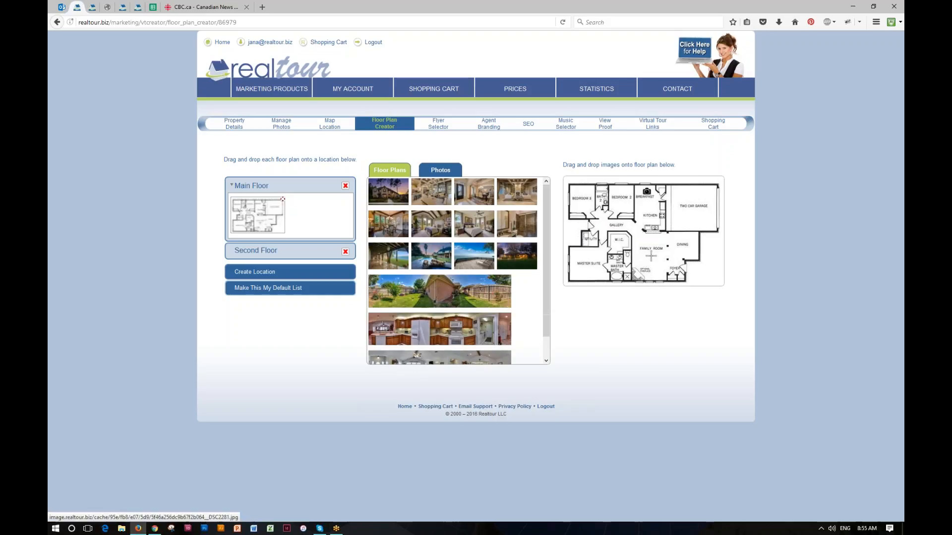
{"action": "left_click_drag", "start_coordinate": [520, 192], "coordinate": [656, 260]}
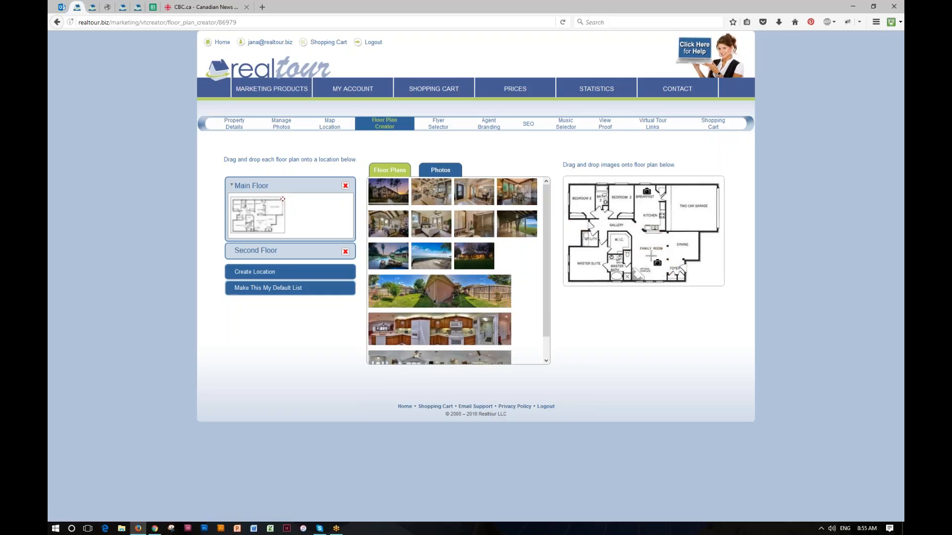
{"action": "left_click_drag", "start_coordinate": [390, 224], "coordinate": [584, 195]}
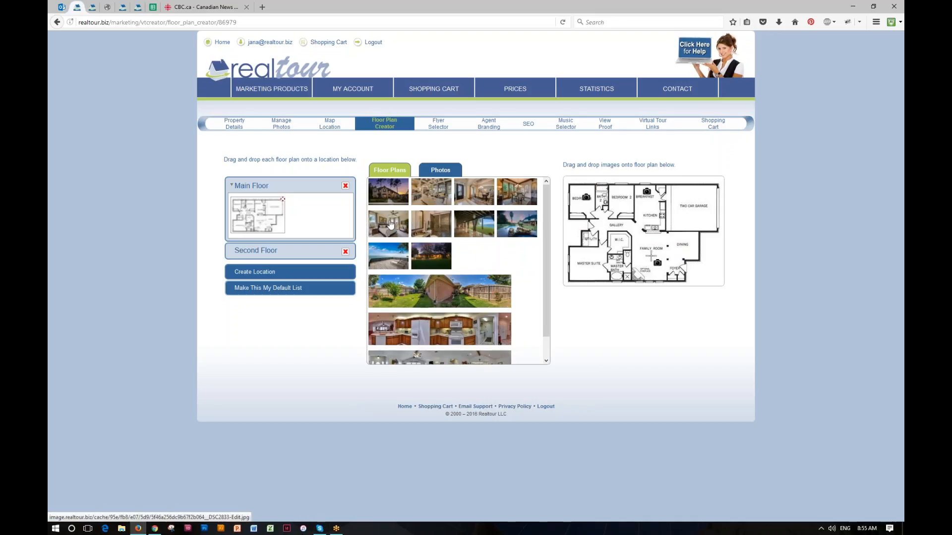
{"action": "left_click_drag", "start_coordinate": [391, 226], "coordinate": [592, 265]}
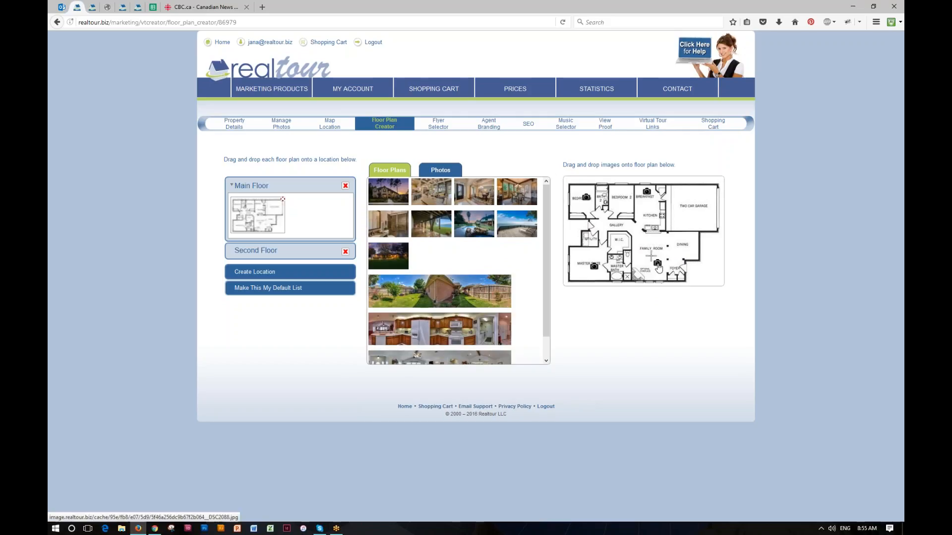
Preview the family room marker's photo, close it, and go to the Flyer Selector
{"action": "left_click", "coordinate": [658, 265]}
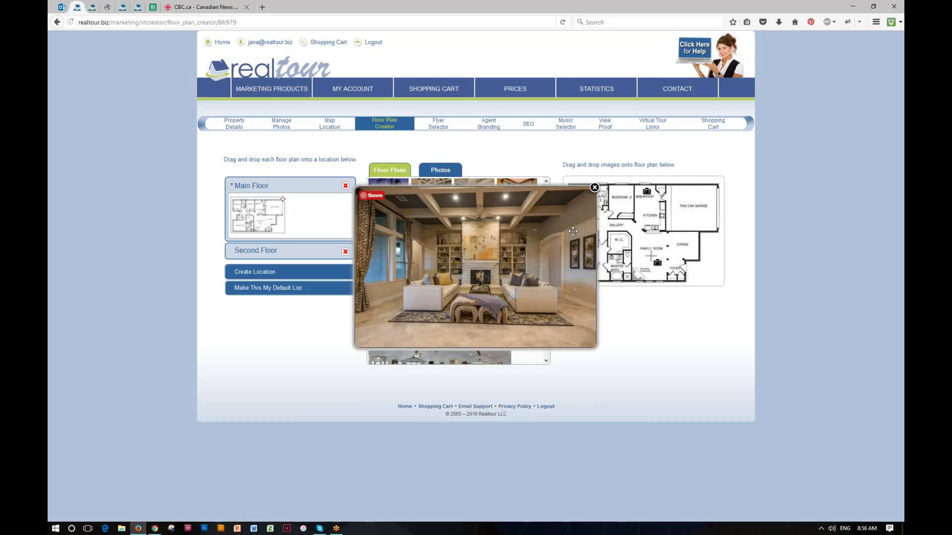
{"action": "left_click", "coordinate": [594, 188]}
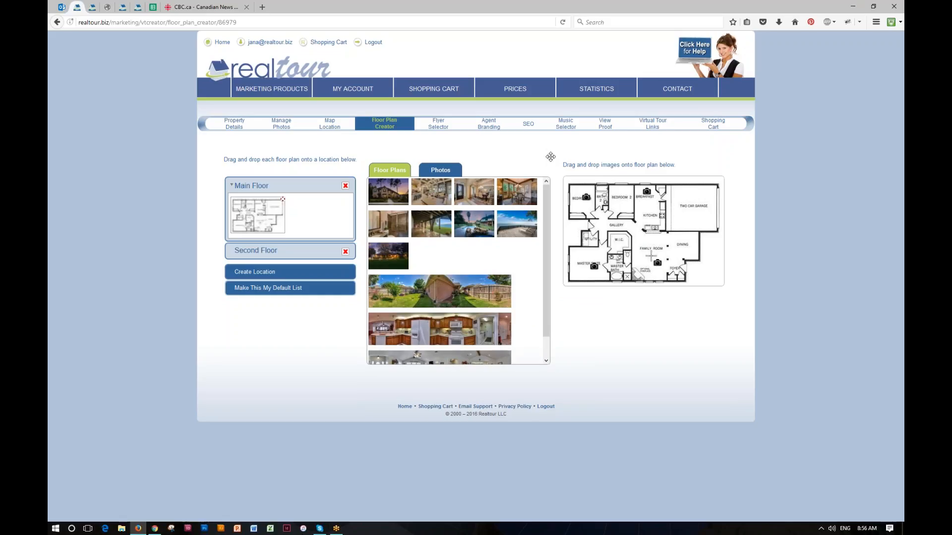
{"action": "left_click", "coordinate": [439, 126]}
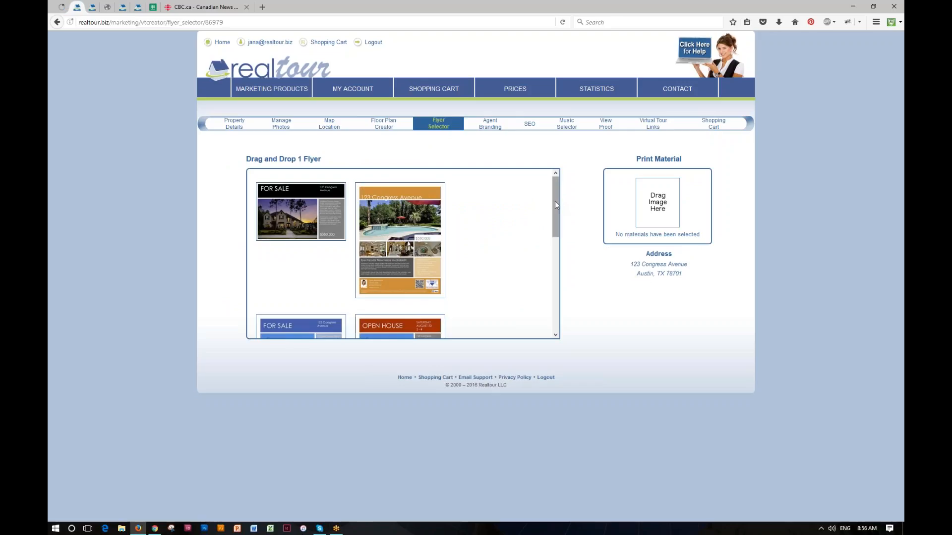
{"action": "mouse_move", "coordinate": [556, 205]}
{"action": "left_mouse_down"}
{"action": "mouse_move", "coordinate": [545, 299]}
{"action": "mouse_move", "coordinate": [562, 242]}
{"action": "mouse_move", "coordinate": [556, 200]}
{"action": "left_mouse_up"}
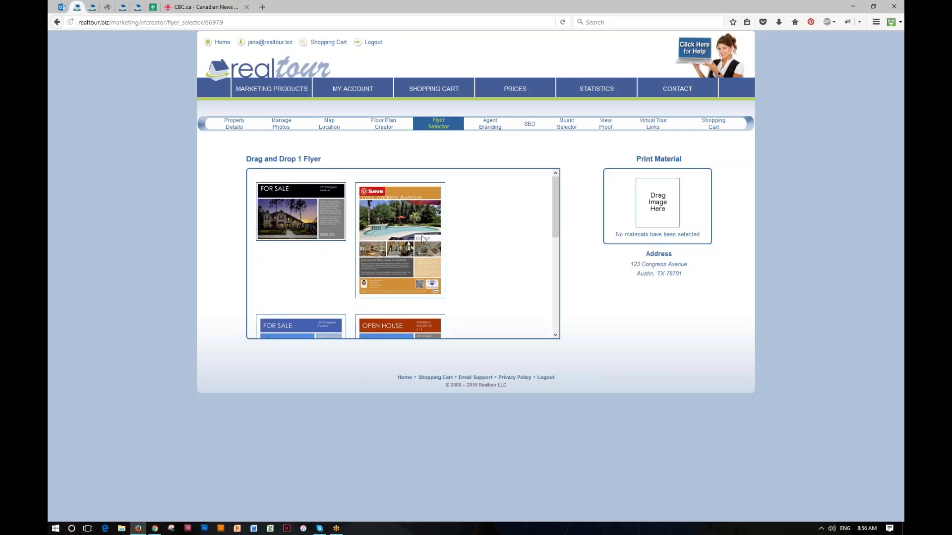
{"action": "left_click_drag", "start_coordinate": [402, 242], "coordinate": [659, 215]}
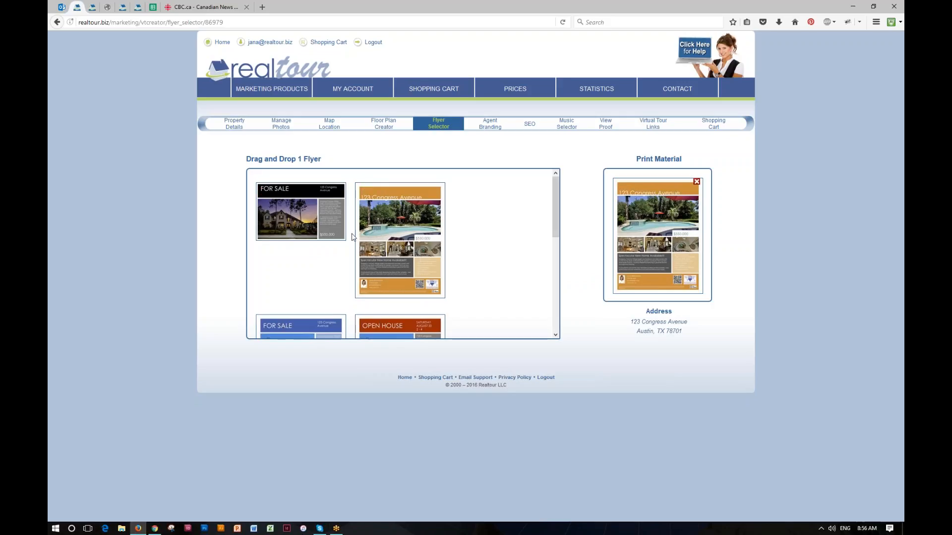
{"action": "scroll", "coordinate": [368, 230], "scroll_direction": "down", "scroll_amount": 5}
{"action": "scroll", "coordinate": [371, 233], "scroll_direction": "up", "scroll_amount": 5}
Make the brown-haired woman the first agent headshot and drop in the new logo
{"action": "left_click", "coordinate": [493, 130]}
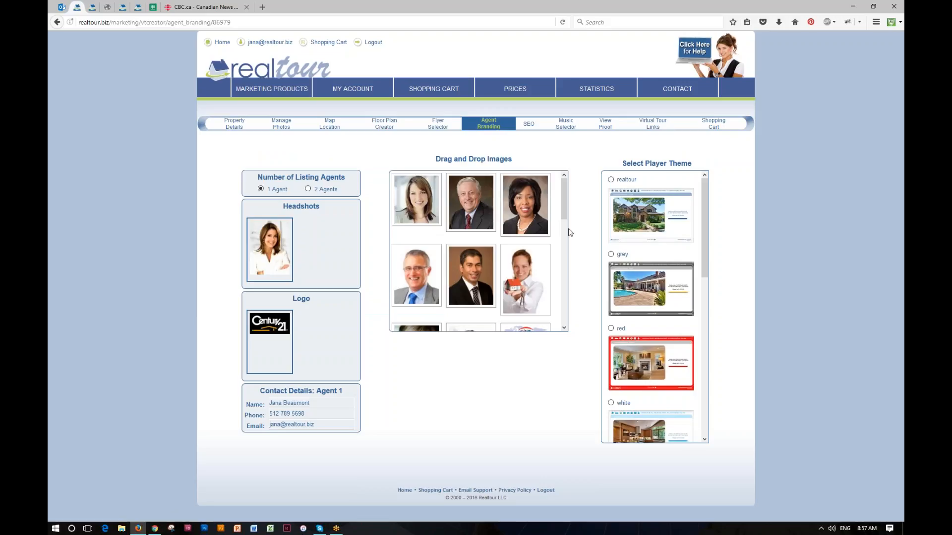
{"action": "mouse_move", "coordinate": [563, 199]}
{"action": "left_mouse_down"}
{"action": "mouse_move", "coordinate": [567, 304]}
{"action": "mouse_move", "coordinate": [570, 199]}
{"action": "left_mouse_up"}
{"action": "mouse_move", "coordinate": [361, 89]}
{"action": "left_click_drag", "start_coordinate": [417, 202], "coordinate": [271, 246]}
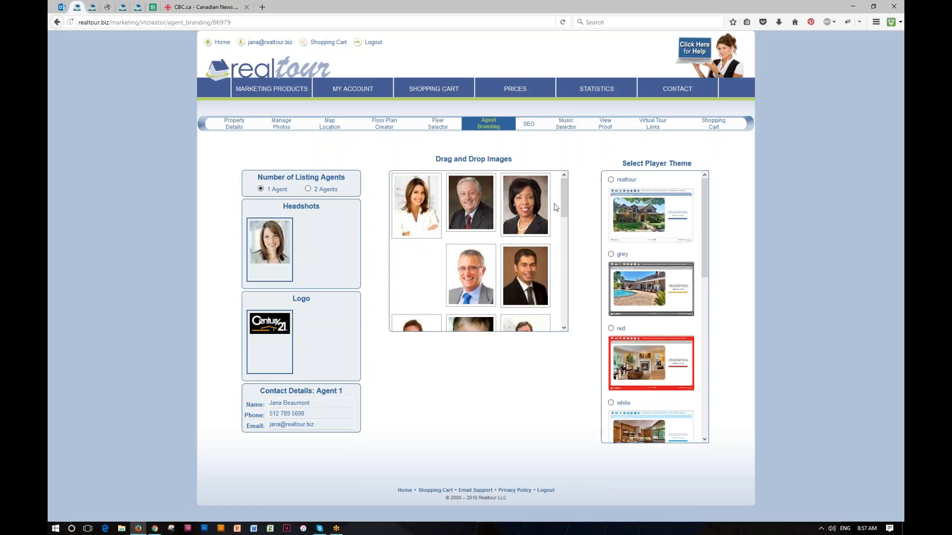
{"action": "left_click_drag", "start_coordinate": [563, 197], "coordinate": [270, 342]}
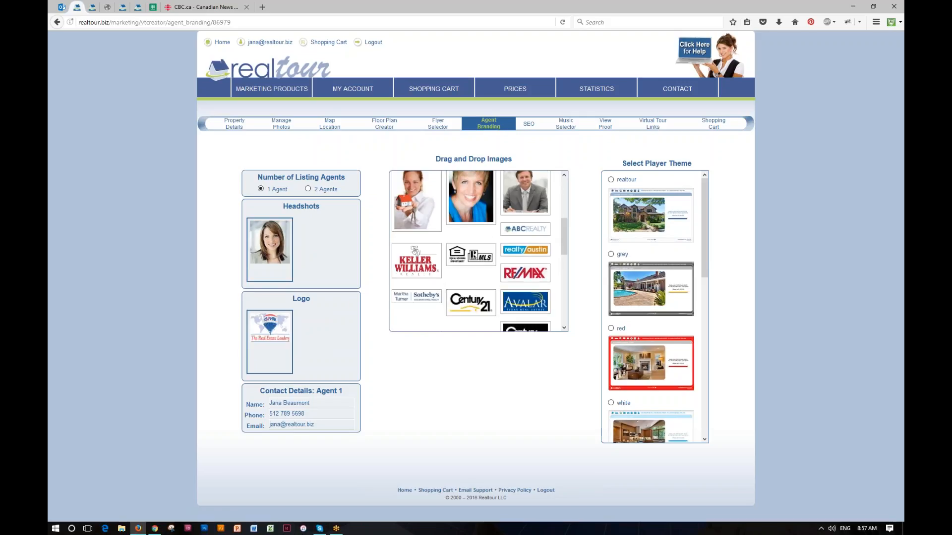
Replace agent 1's phone number with the updated number
{"action": "left_click", "coordinate": [316, 413]}
{"action": "left_click_drag", "start_coordinate": [316, 413], "coordinate": [270, 414]}
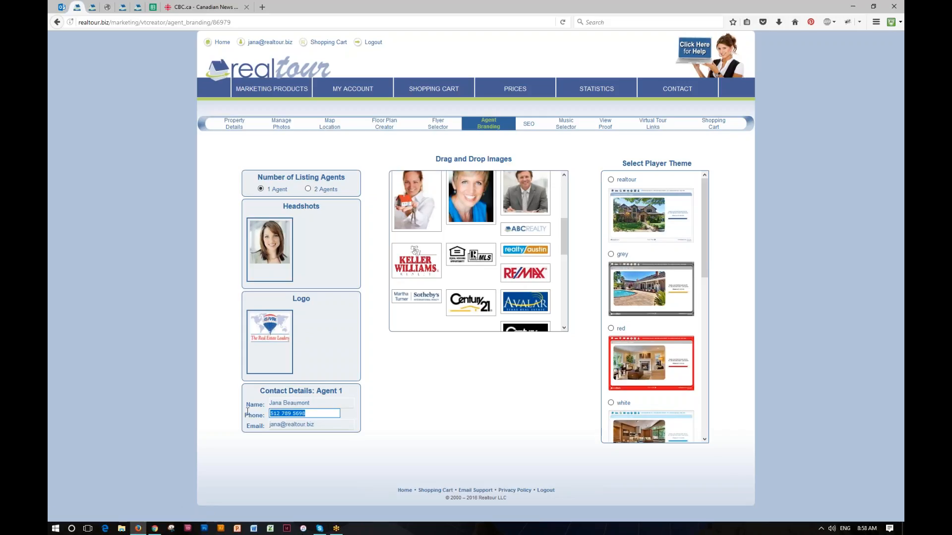
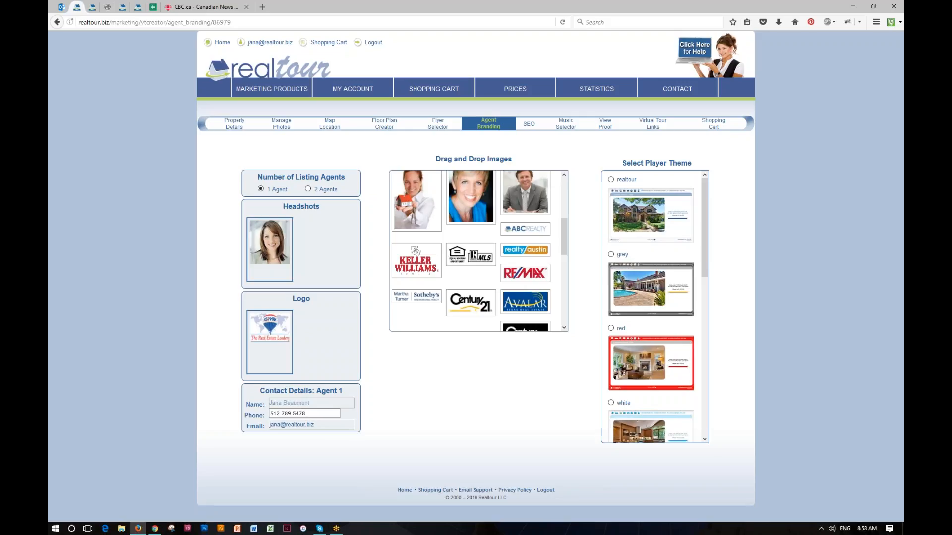
{"action": "left_click", "coordinate": [393, 392]}
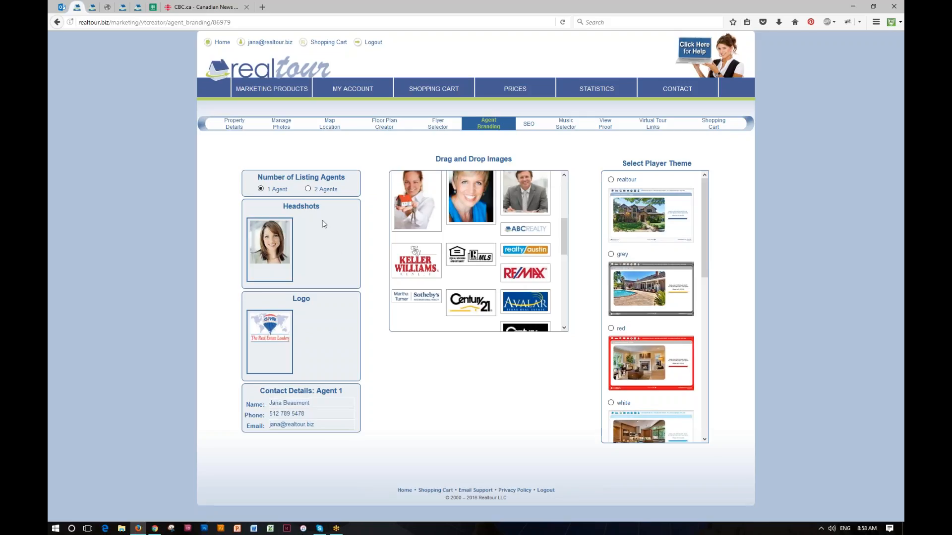
Switch branding to 2 Agents and set the grey-haired man as the second headshot
{"action": "left_click", "coordinate": [308, 189]}
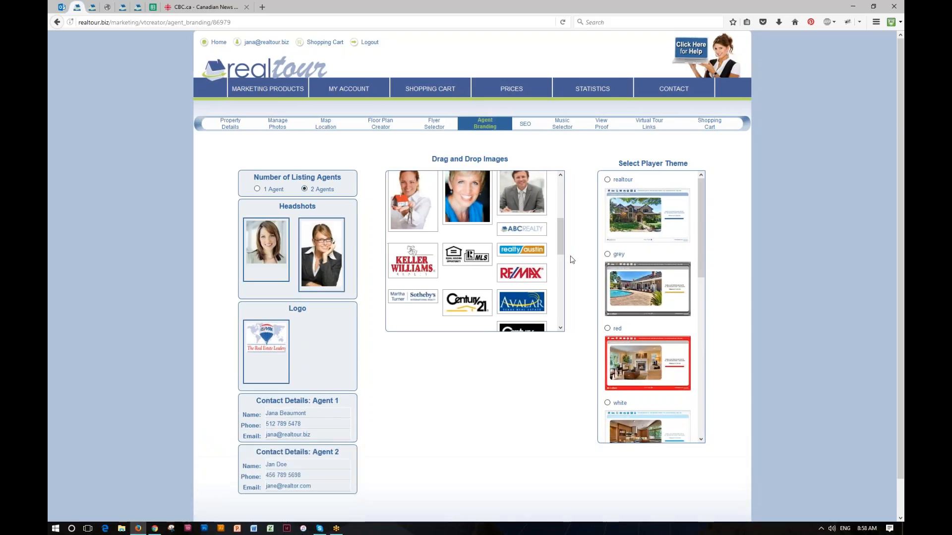
{"action": "scroll", "coordinate": [556, 243], "scroll_direction": "up", "scroll_amount": 5}
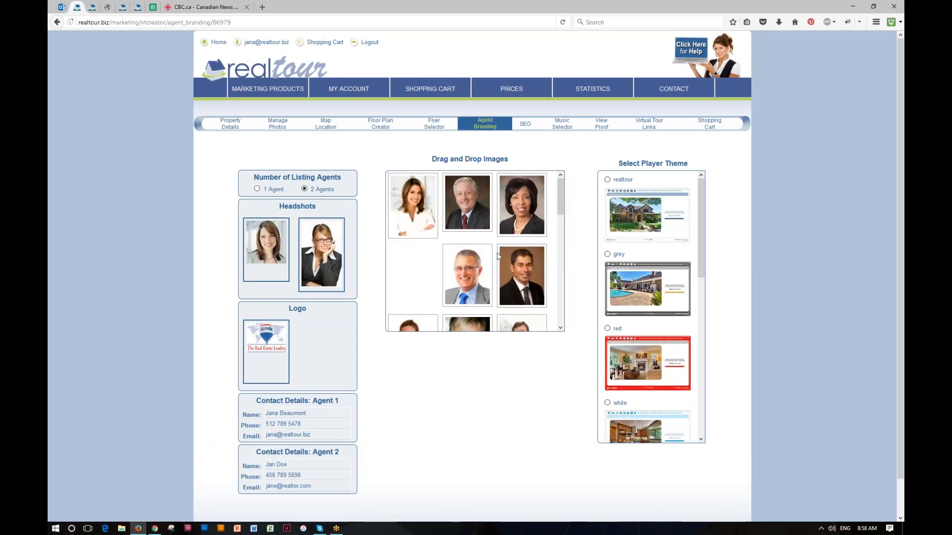
{"action": "left_click_drag", "start_coordinate": [468, 275], "coordinate": [321, 250]}
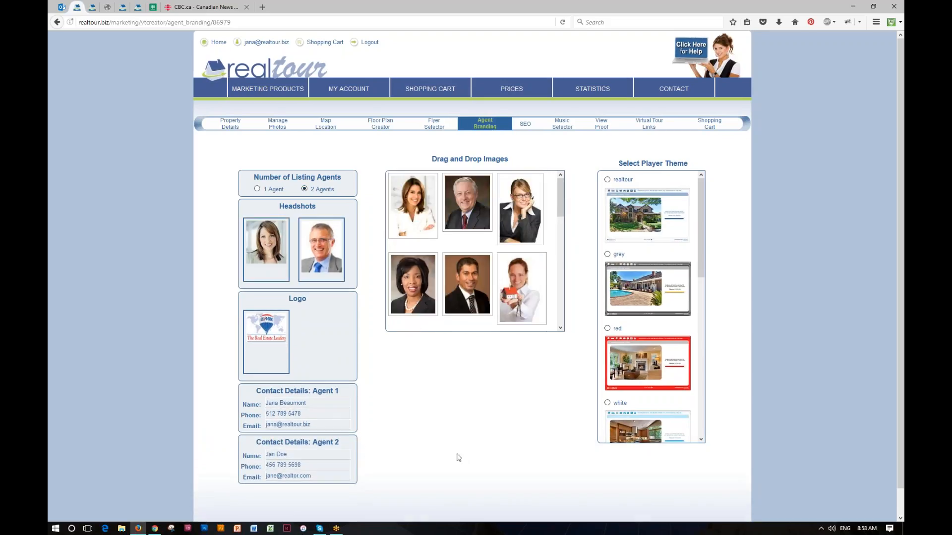
{"action": "left_click", "coordinate": [303, 455]}
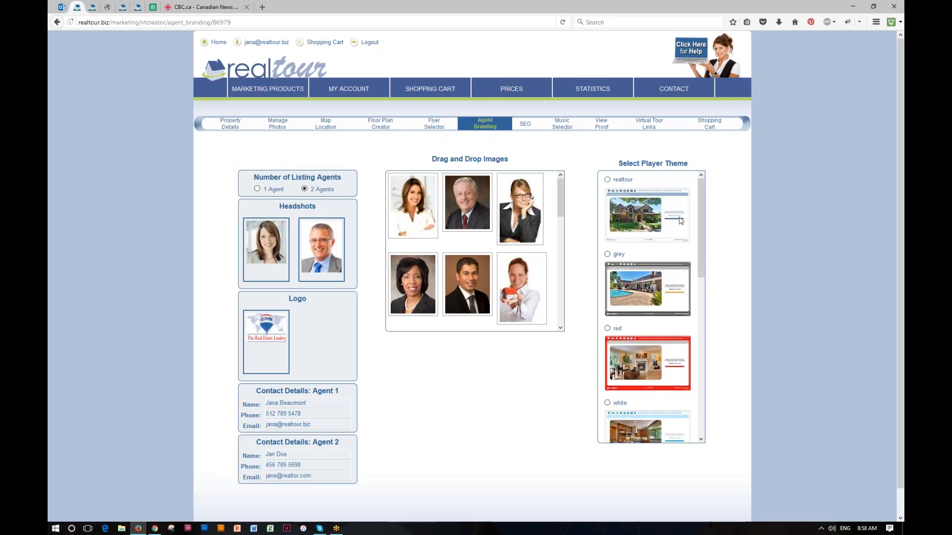
Choose the blue player theme instead of grey, then go to the SEO page
{"action": "left_click", "coordinate": [608, 255]}
{"action": "scroll", "coordinate": [717, 233], "scroll_direction": "down", "scroll_amount": 5}
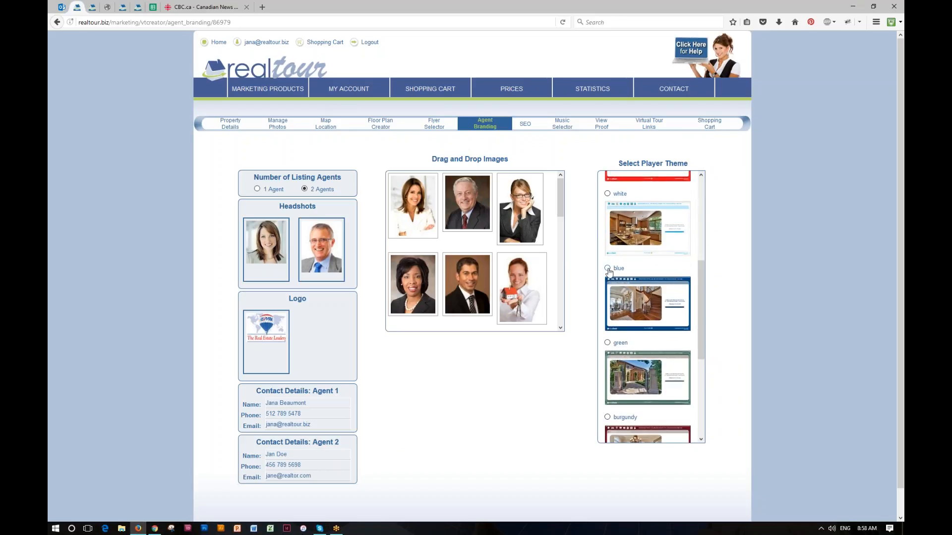
{"action": "left_click", "coordinate": [607, 268]}
{"action": "left_click_drag", "start_coordinate": [700, 311], "coordinate": [694, 199]}
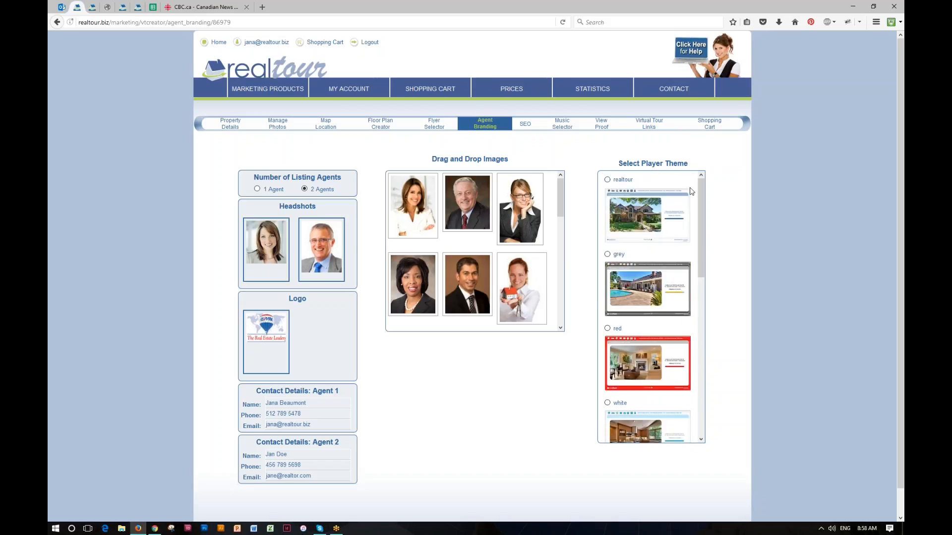
{"action": "left_click", "coordinate": [525, 124]}
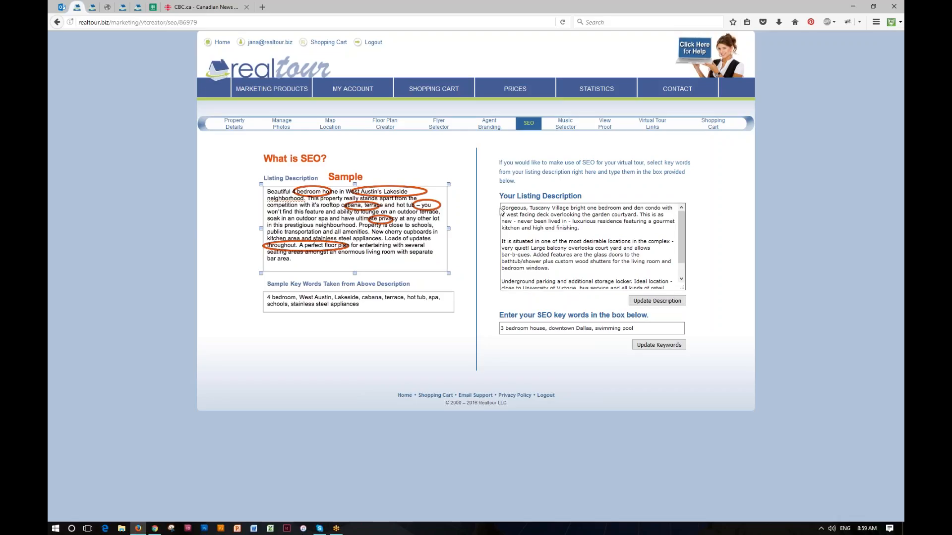
Review the listing description and the saved SEO keyword suggestions
{"action": "left_click_drag", "start_coordinate": [500, 210], "coordinate": [679, 284]}
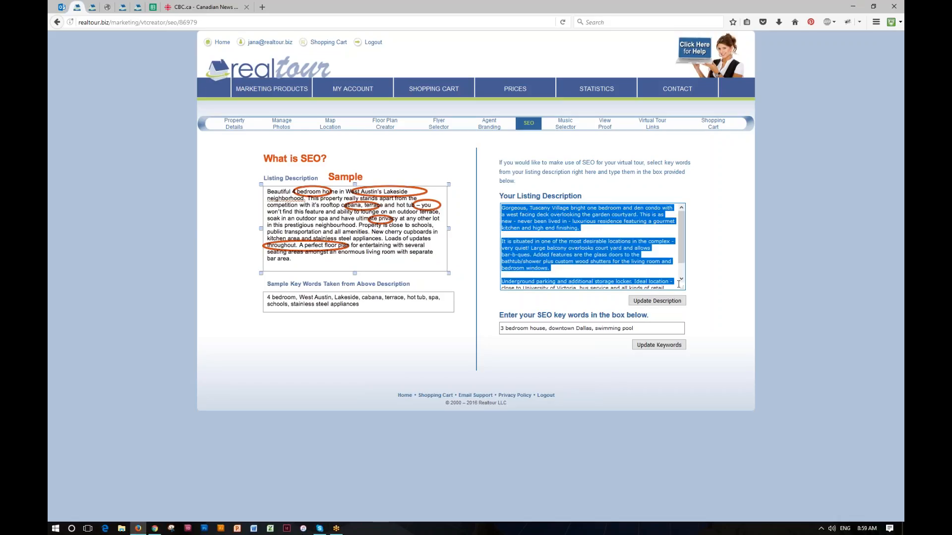
{"action": "left_click", "coordinate": [234, 127]}
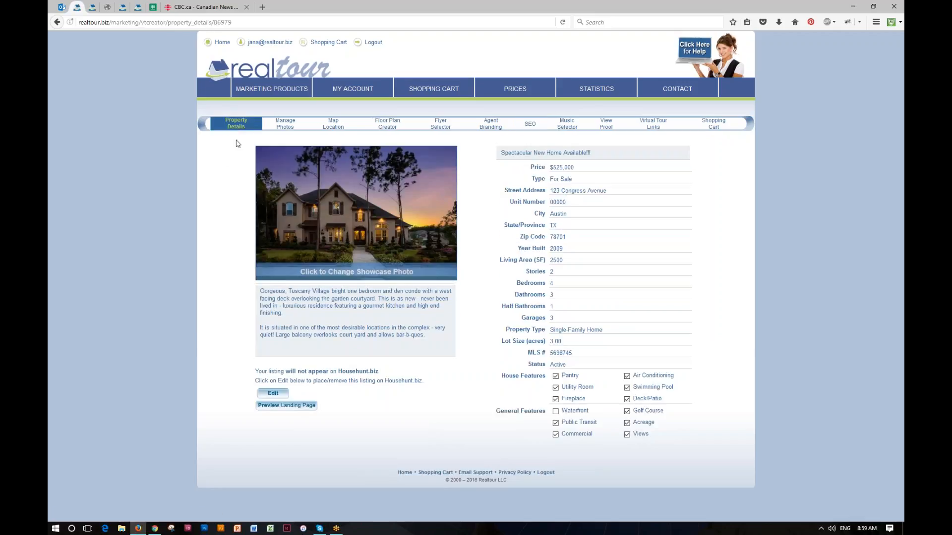
{"action": "left_click", "coordinate": [530, 123]}
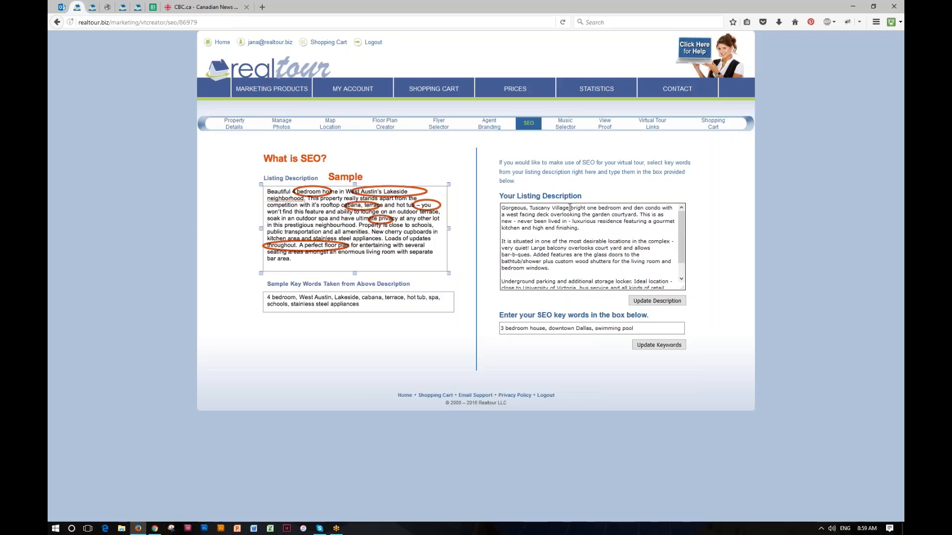
{"action": "left_click_drag", "start_coordinate": [571, 208], "coordinate": [660, 209]}
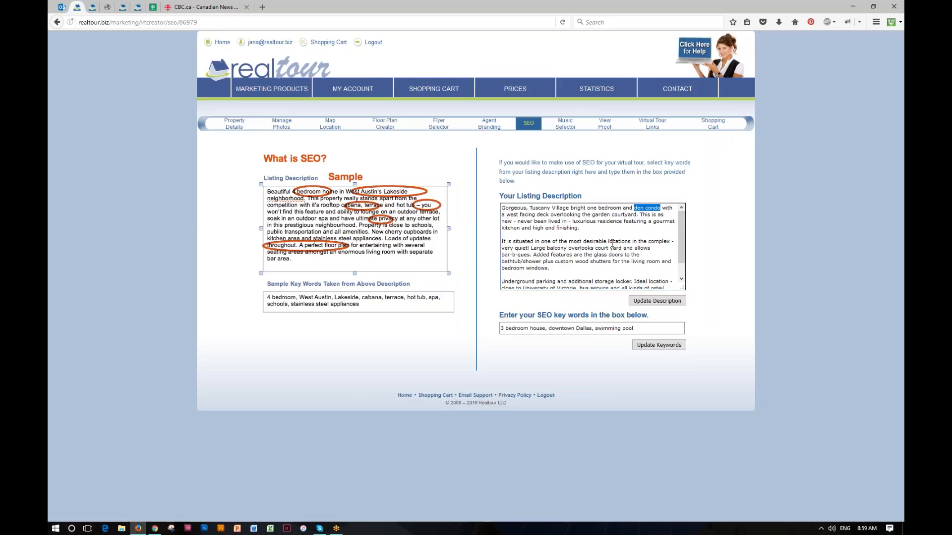
{"action": "left_click", "coordinate": [633, 329]}
{"action": "left_click", "coordinate": [637, 329]}
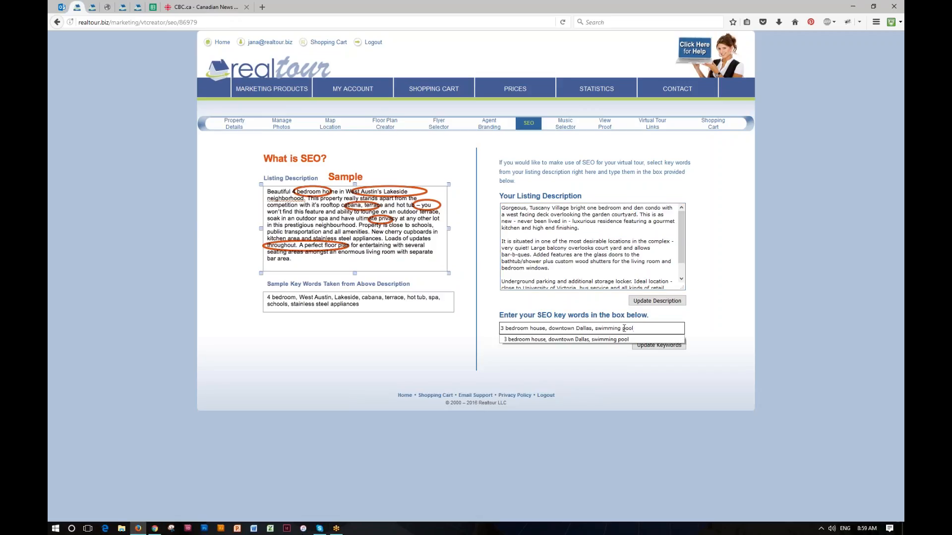
{"action": "left_click", "coordinate": [721, 328]}
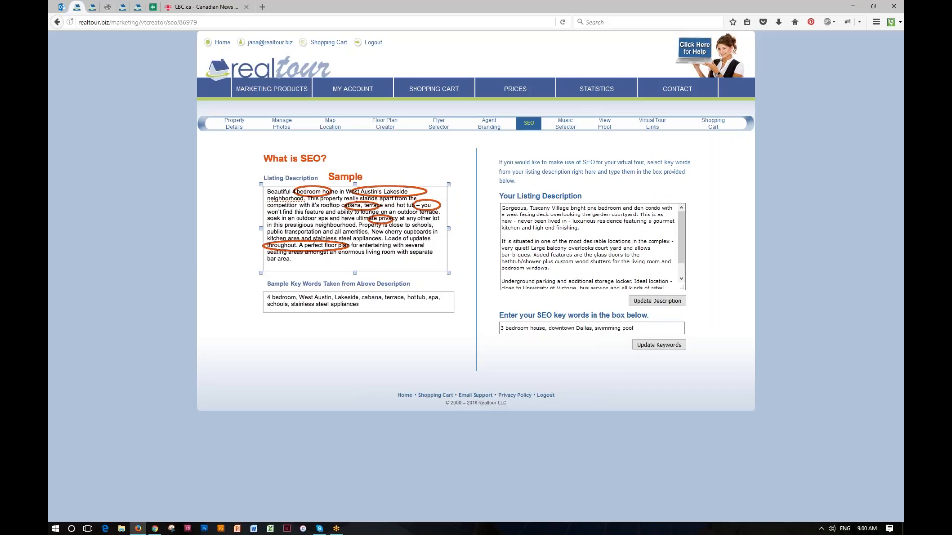
Preview Marathon, try Pacific Sunrise, then set the tour music to No Music
{"action": "left_click", "coordinate": [567, 128]}
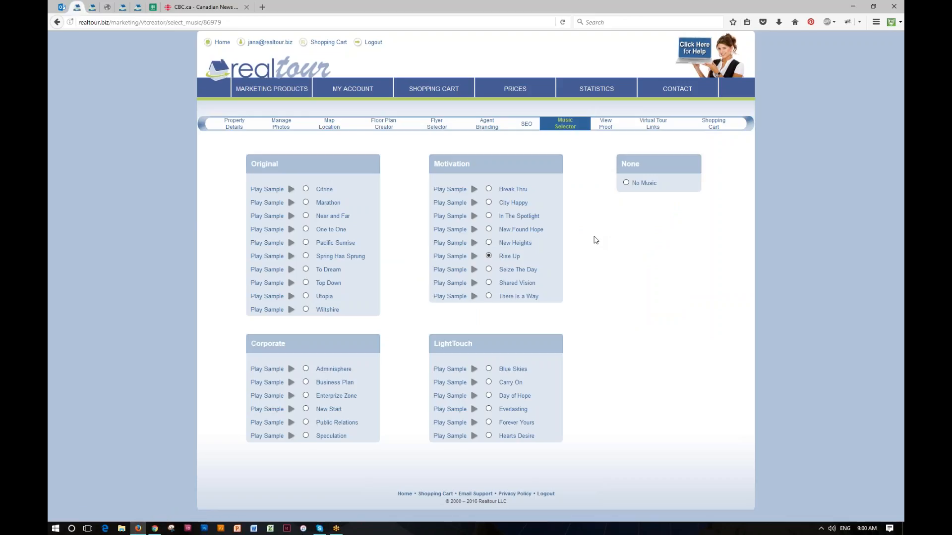
{"action": "left_click", "coordinate": [291, 203]}
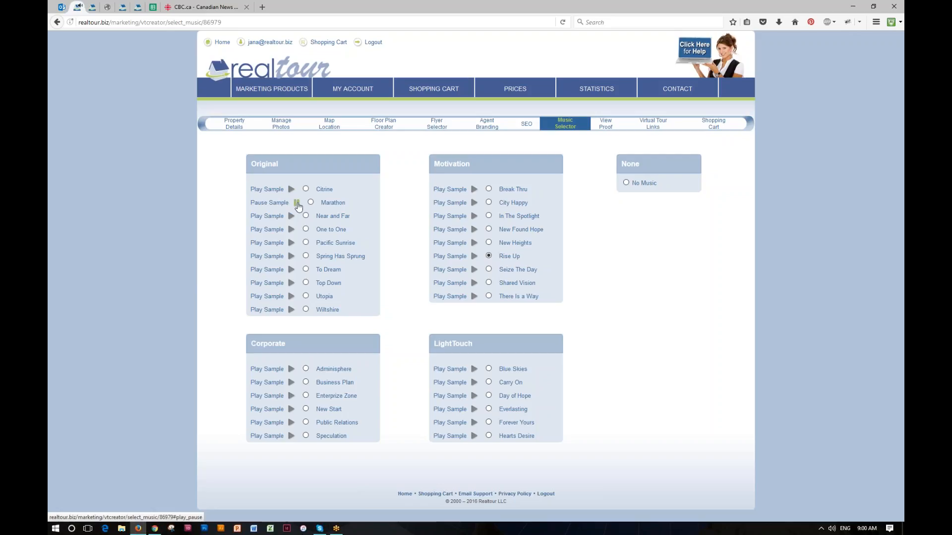
{"action": "left_click", "coordinate": [297, 205]}
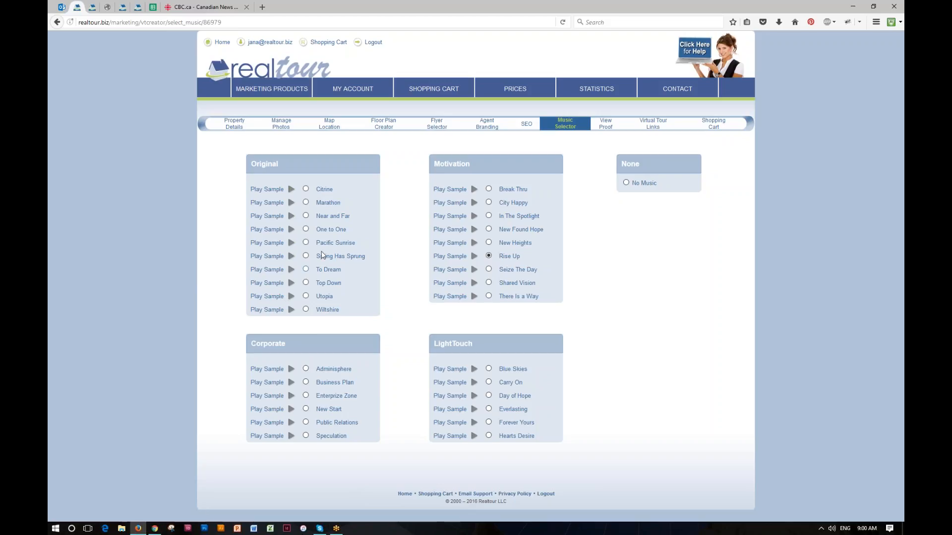
{"action": "left_click", "coordinate": [306, 243]}
{"action": "left_click", "coordinate": [626, 183]}
{"action": "left_click", "coordinate": [608, 130]}
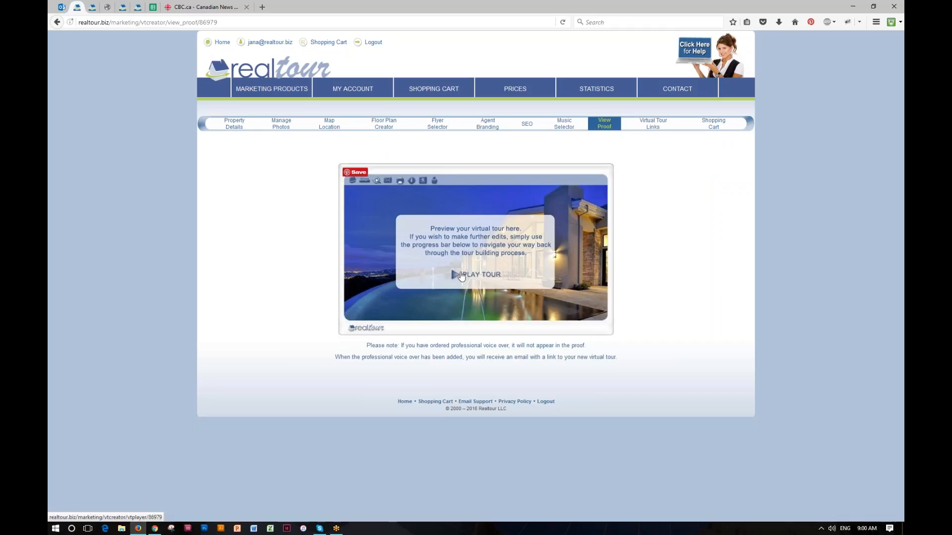
{"action": "left_click", "coordinate": [461, 276]}
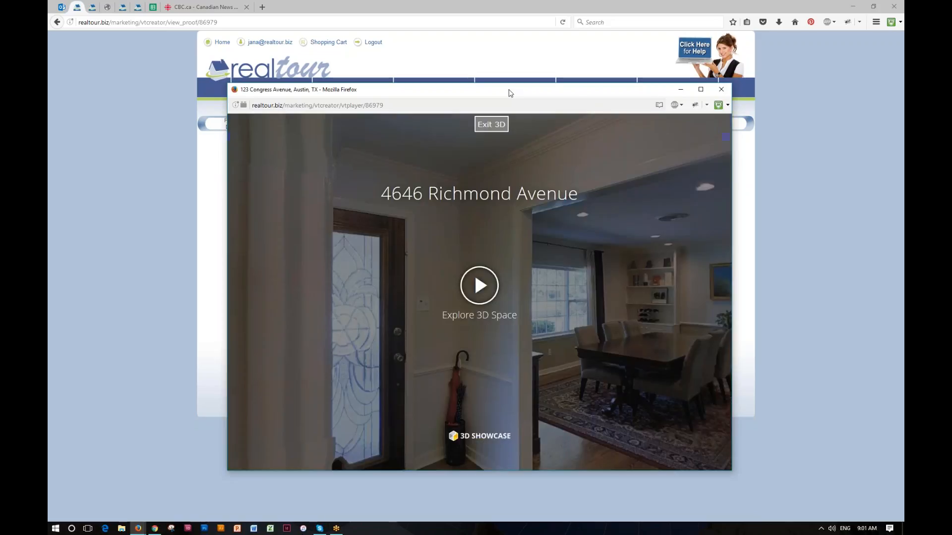
{"action": "left_click", "coordinate": [495, 122]}
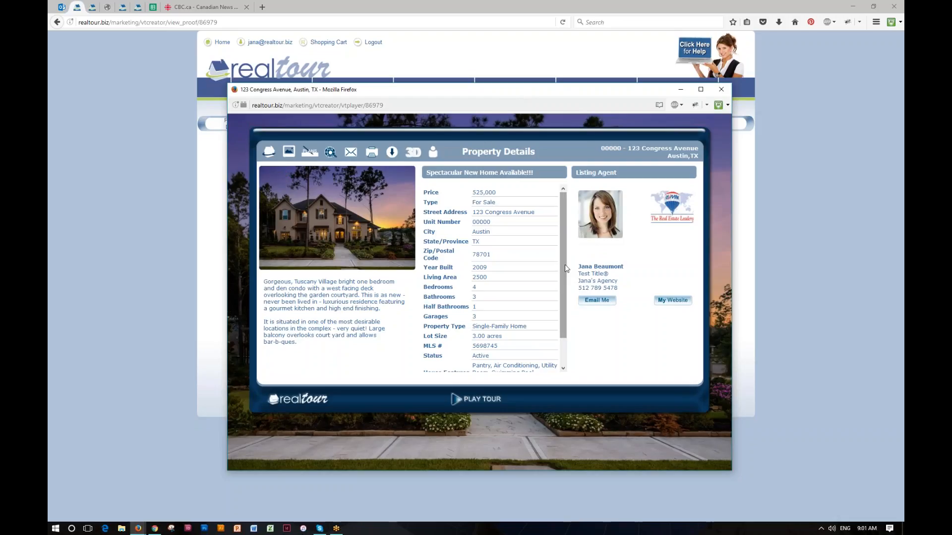
View the floor plans and the Breakfast photo, then show the House Hunt location map
{"action": "scroll", "coordinate": [574, 277], "scroll_direction": "down", "scroll_amount": 2}
{"action": "scroll", "coordinate": [573, 276], "scroll_direction": "up", "scroll_amount": 2}
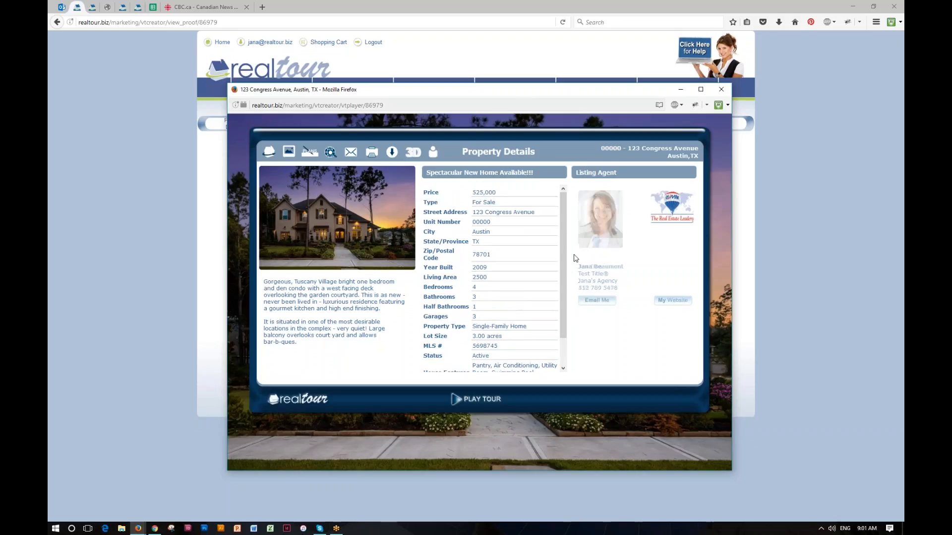
{"action": "left_click", "coordinate": [309, 151]}
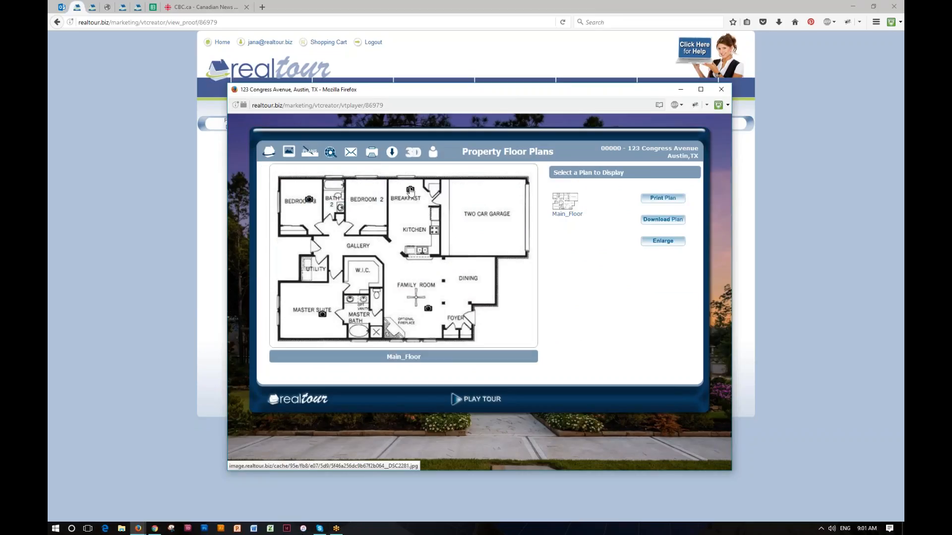
{"action": "left_click", "coordinate": [410, 189]}
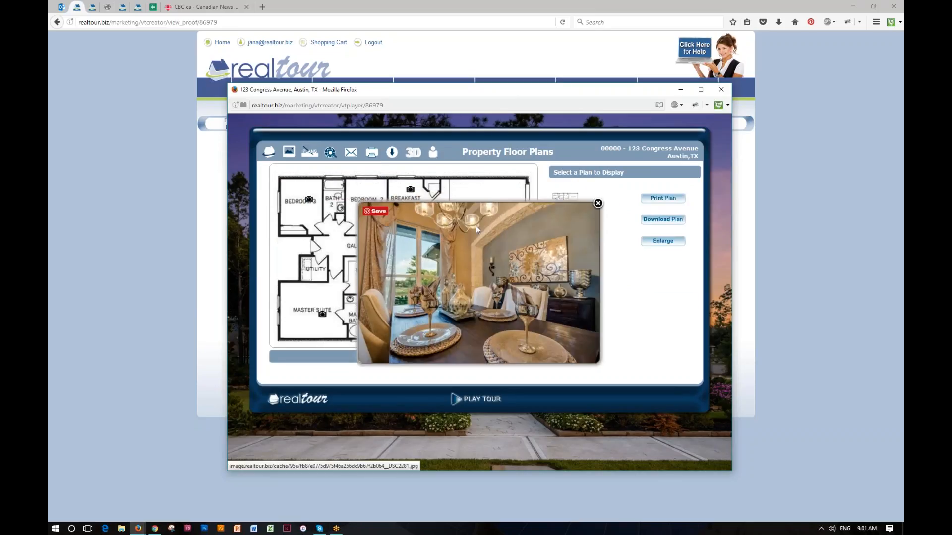
{"action": "left_click", "coordinate": [598, 203]}
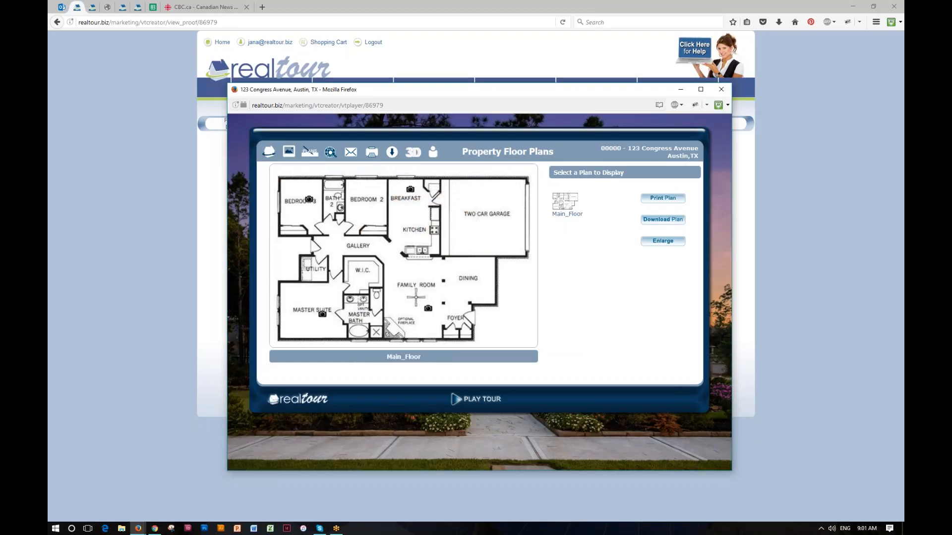
{"action": "left_click", "coordinate": [331, 152]}
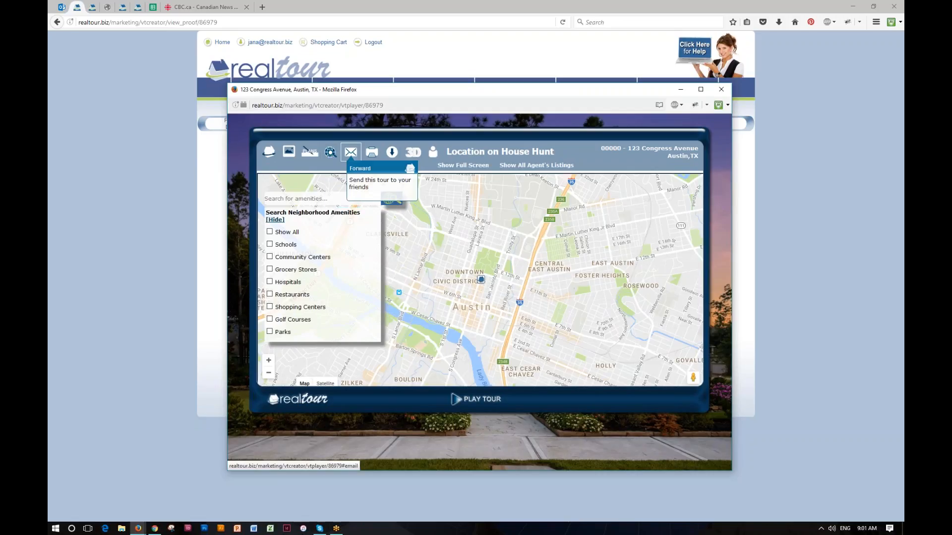
Step through the tour's forward-to-a-friend, printable brochure and download pages
{"action": "left_click", "coordinate": [351, 152]}
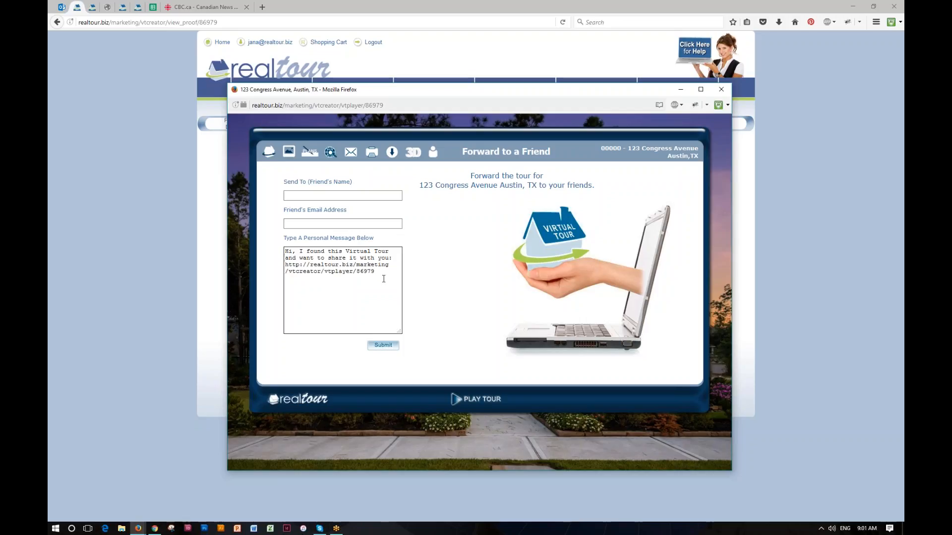
{"action": "left_click", "coordinate": [372, 154]}
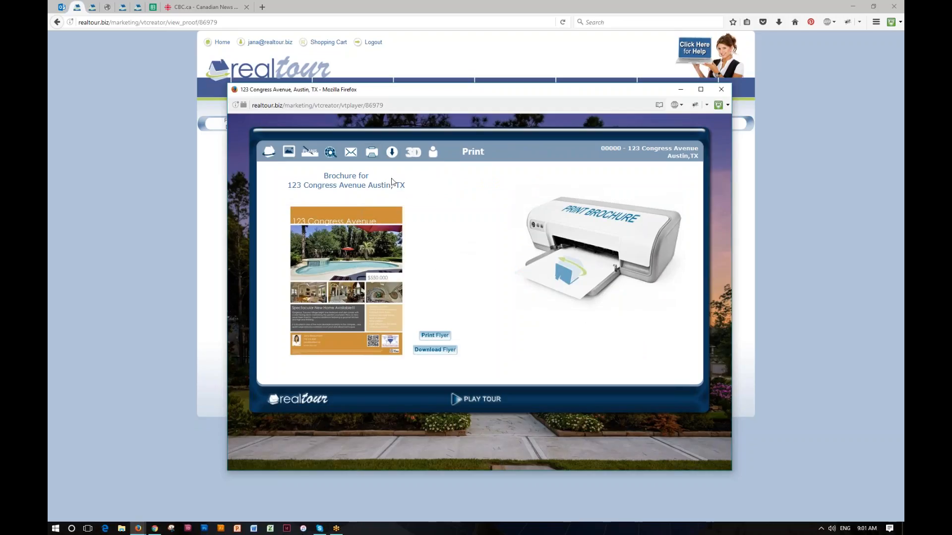
{"action": "mouse_move", "coordinate": [351, 239]}
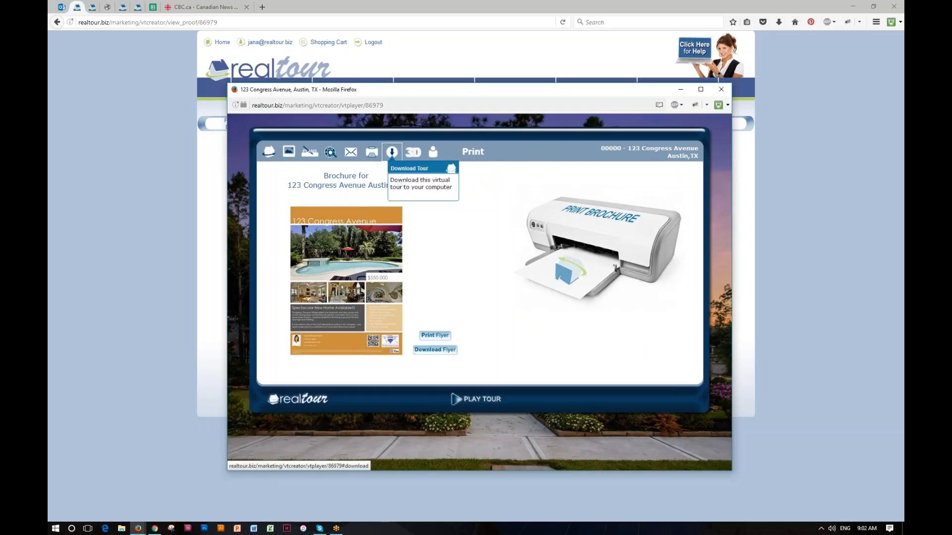
{"action": "left_click", "coordinate": [392, 153]}
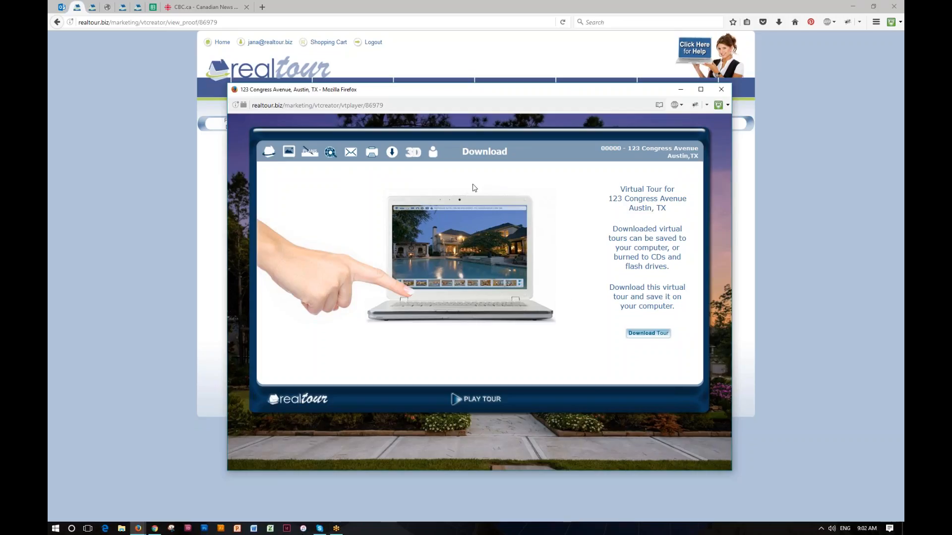
{"action": "mouse_move", "coordinate": [421, 161]}
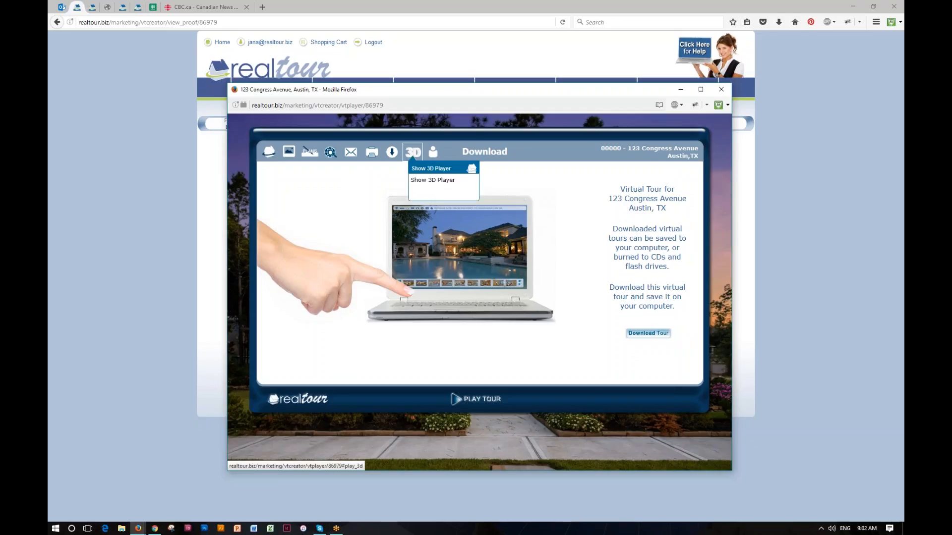
In the Contact form, answer very interested, maybe, at market value, then request a PM showing
{"action": "left_click", "coordinate": [434, 155]}
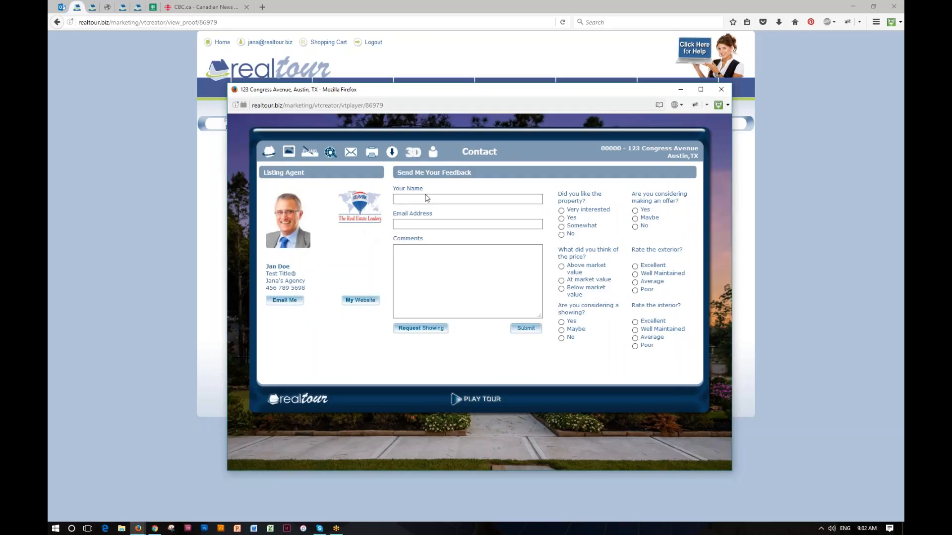
{"action": "left_click", "coordinate": [405, 198]}
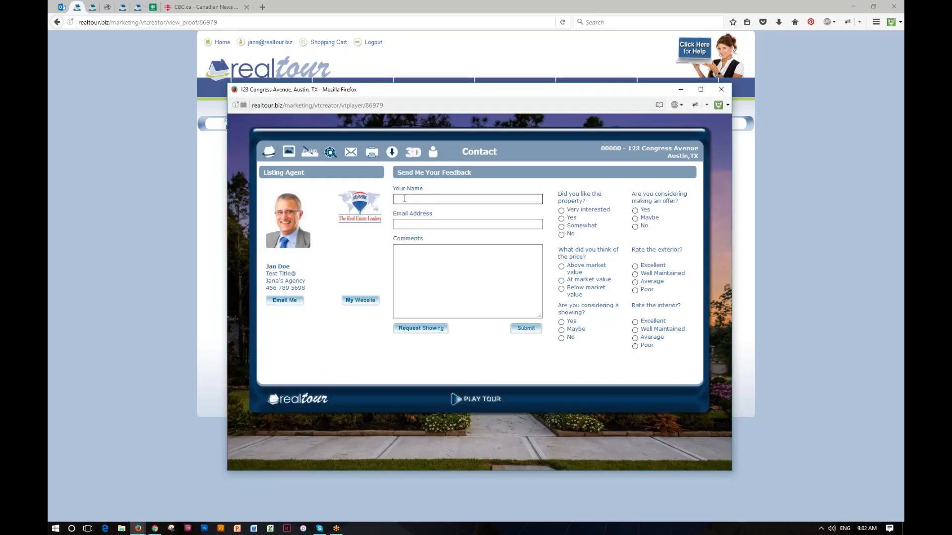
{"action": "key", "text": "Tab"}
{"action": "key", "text": "Tab"}
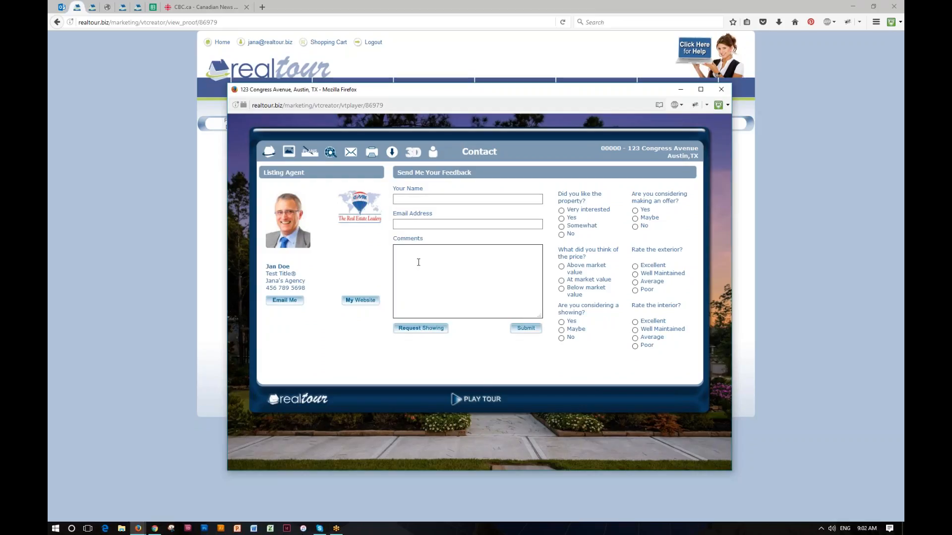
{"action": "left_click", "coordinate": [561, 211]}
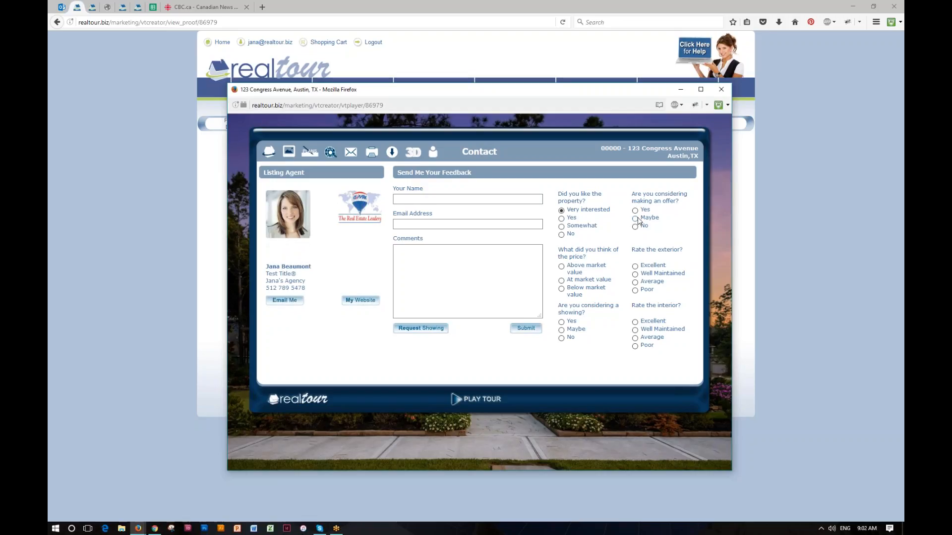
{"action": "left_click", "coordinate": [635, 219]}
{"action": "left_click", "coordinate": [562, 281]}
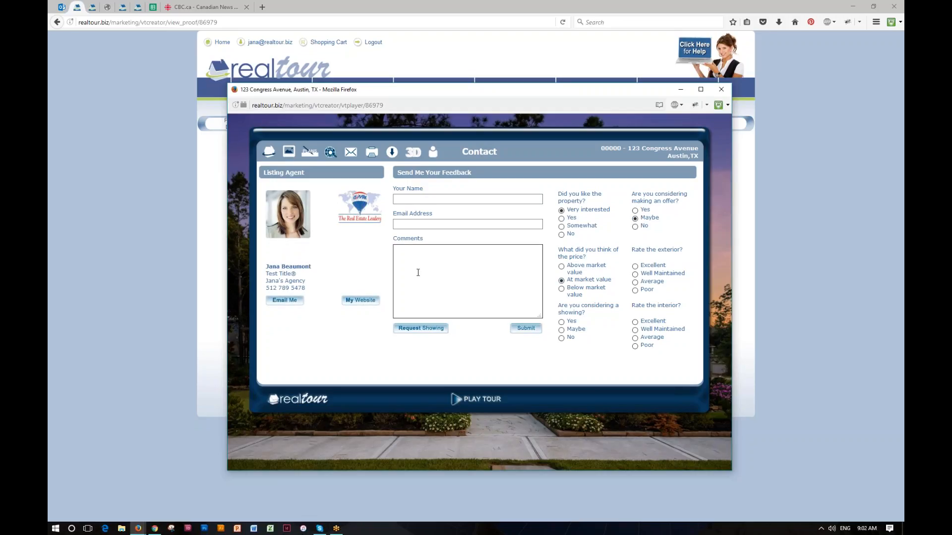
{"action": "left_click", "coordinate": [447, 327]}
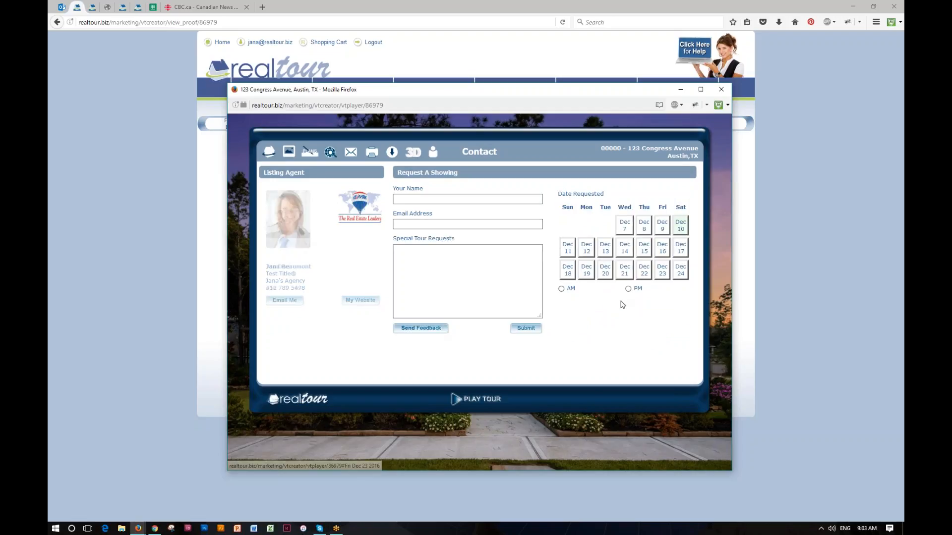
{"action": "left_click", "coordinate": [628, 289]}
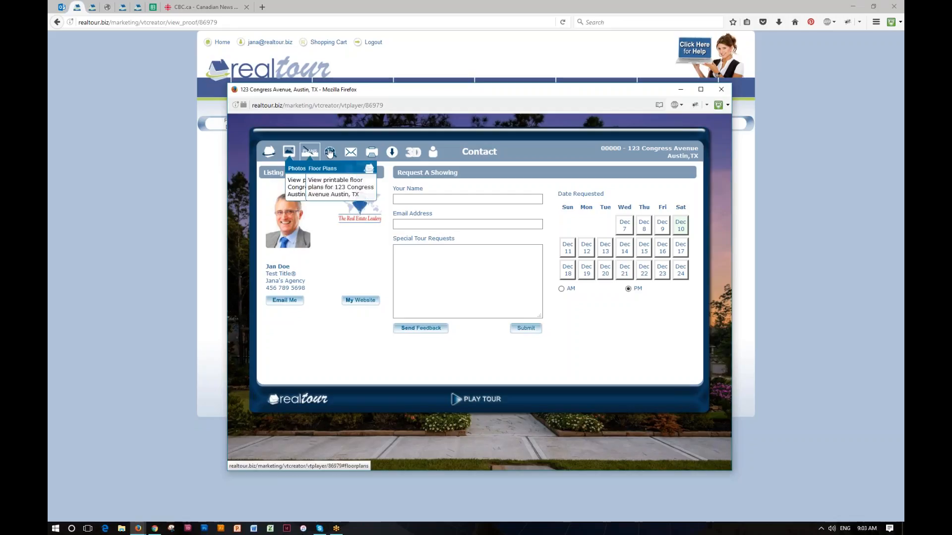
Play the tour slideshow with audio muted, then stop it
{"action": "left_click", "coordinate": [458, 401]}
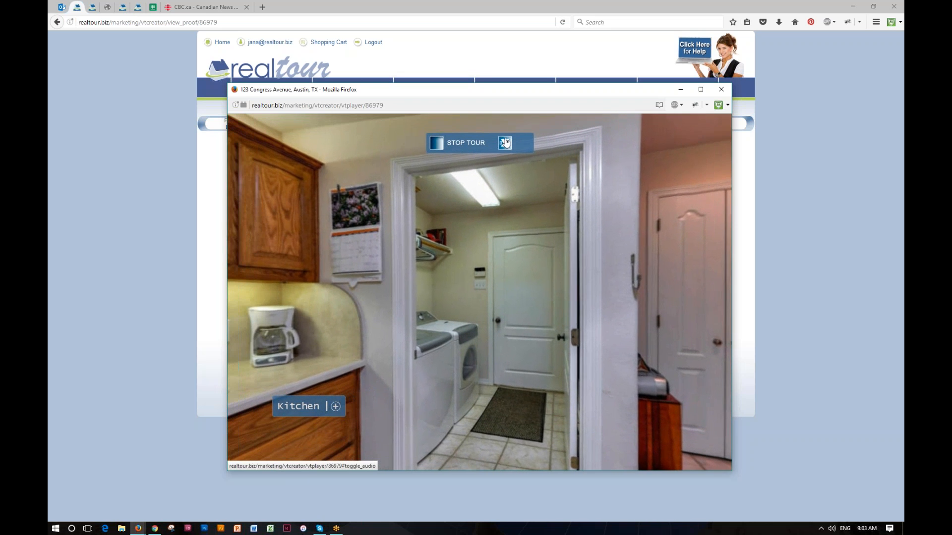
{"action": "left_click", "coordinate": [504, 143]}
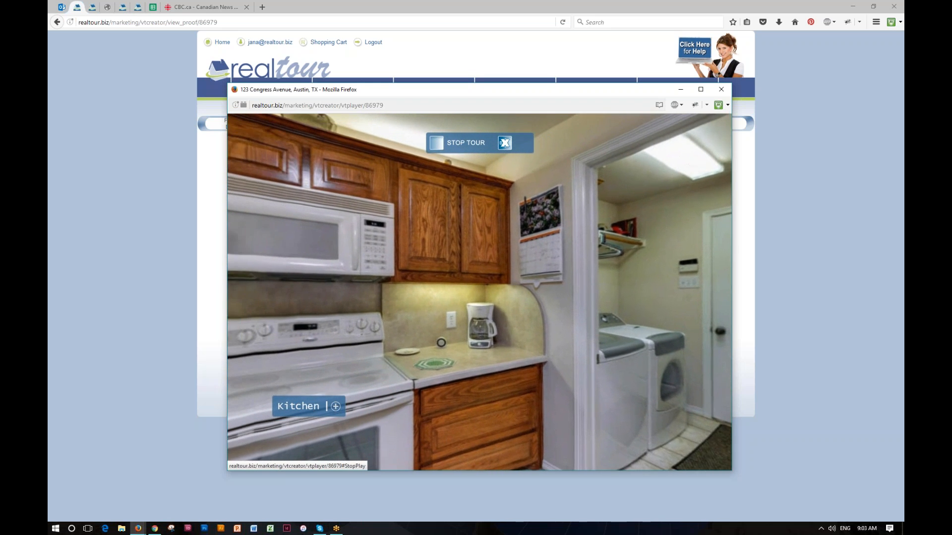
{"action": "left_click", "coordinate": [437, 143]}
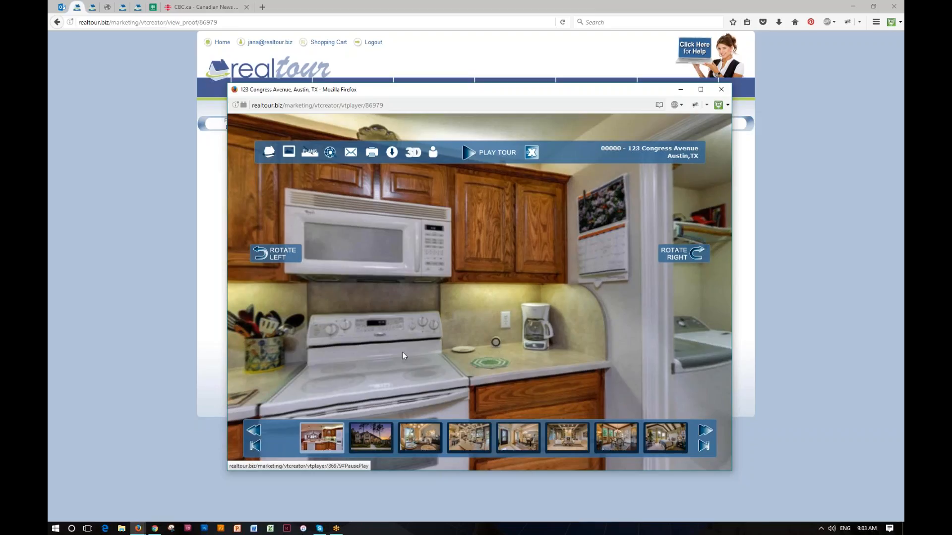
Show the exterior photo, replay and stop the slideshow, then close the tour window
{"action": "left_click", "coordinate": [378, 433]}
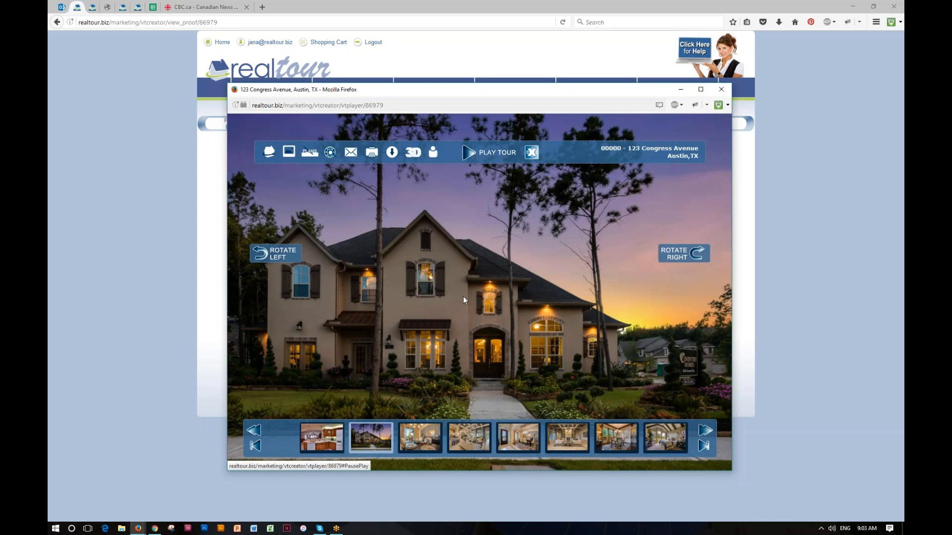
{"action": "left_click", "coordinate": [469, 153]}
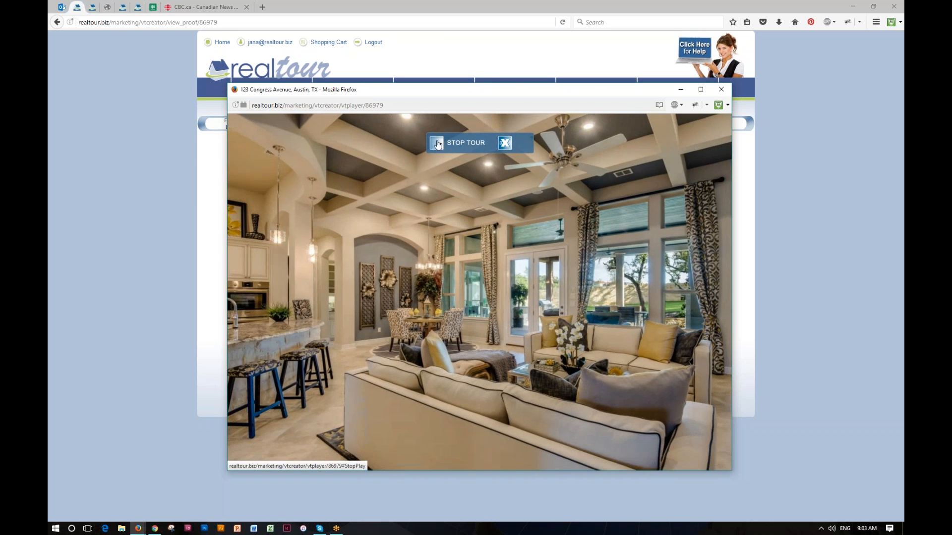
{"action": "left_click", "coordinate": [437, 144]}
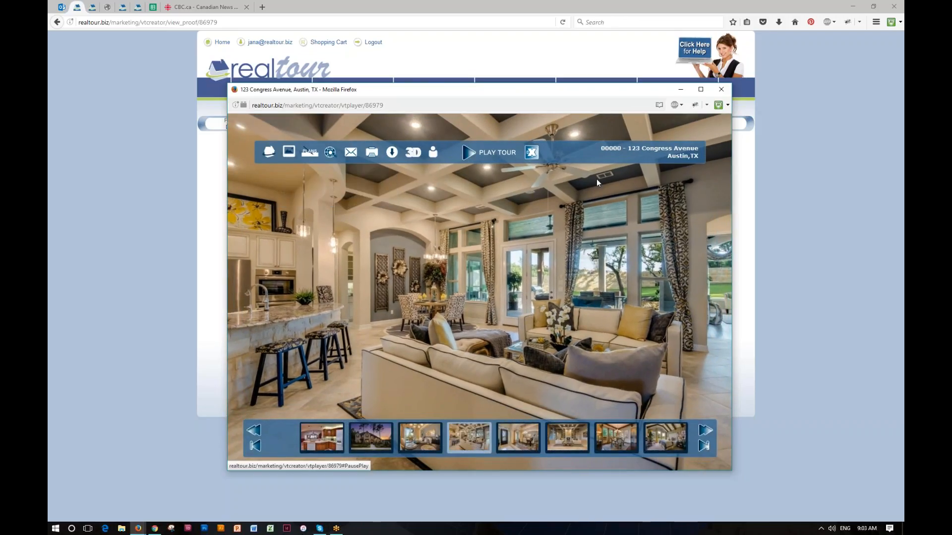
{"action": "mouse_move", "coordinate": [612, 91]}
{"action": "left_mouse_down"}
{"action": "mouse_move", "coordinate": [644, 71]}
{"action": "mouse_move", "coordinate": [530, 109]}
{"action": "mouse_move", "coordinate": [598, 45]}
{"action": "mouse_move", "coordinate": [591, 55]}
{"action": "mouse_move", "coordinate": [603, 94]}
{"action": "left_mouse_up"}
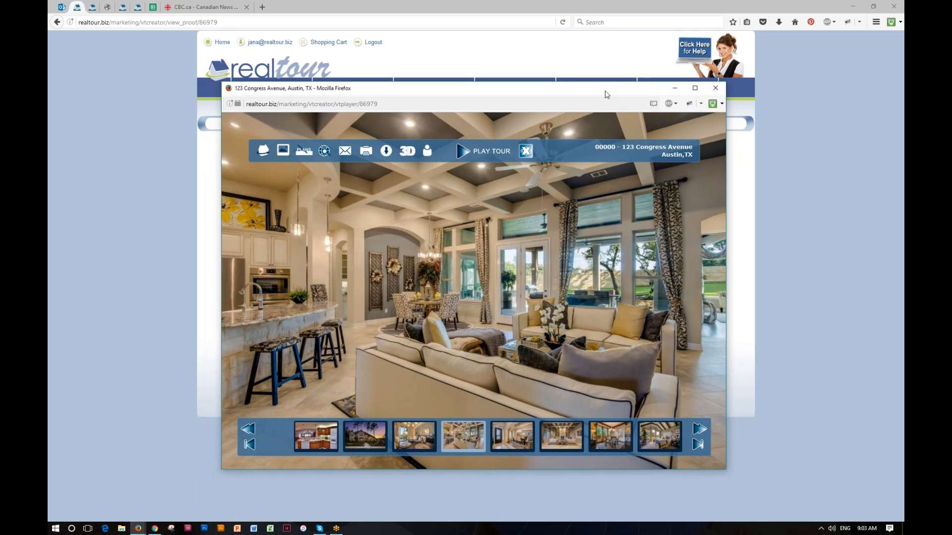
{"action": "left_click", "coordinate": [716, 89]}
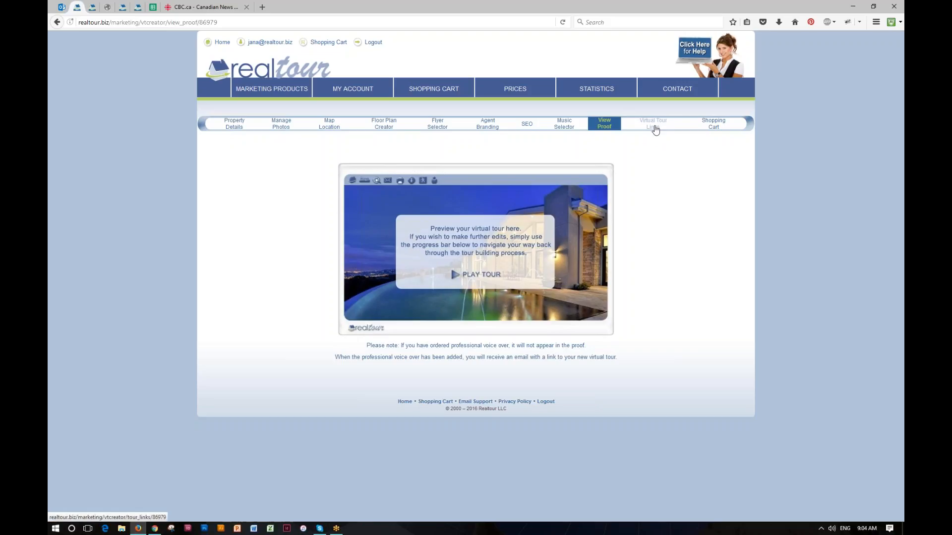
Select the Branded Link URL on the Virtual Tour Links page, then open the Realtor.com form
{"action": "left_click", "coordinate": [655, 129]}
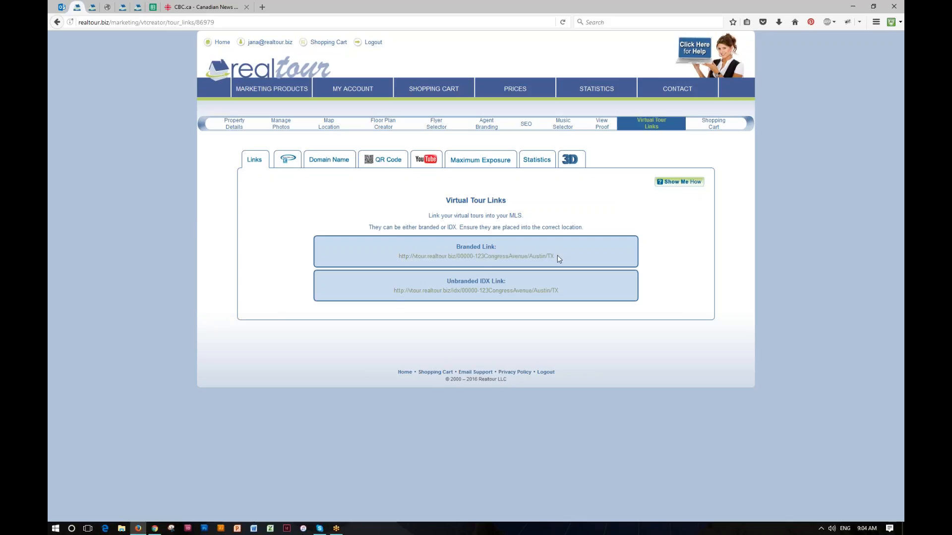
{"action": "left_click_drag", "start_coordinate": [559, 259], "coordinate": [408, 265]}
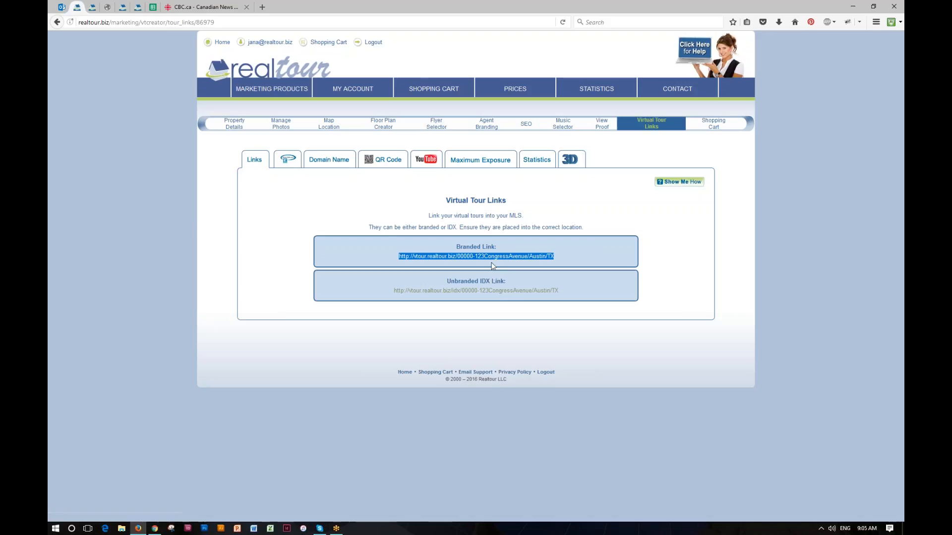
{"action": "left_click", "coordinate": [288, 159]}
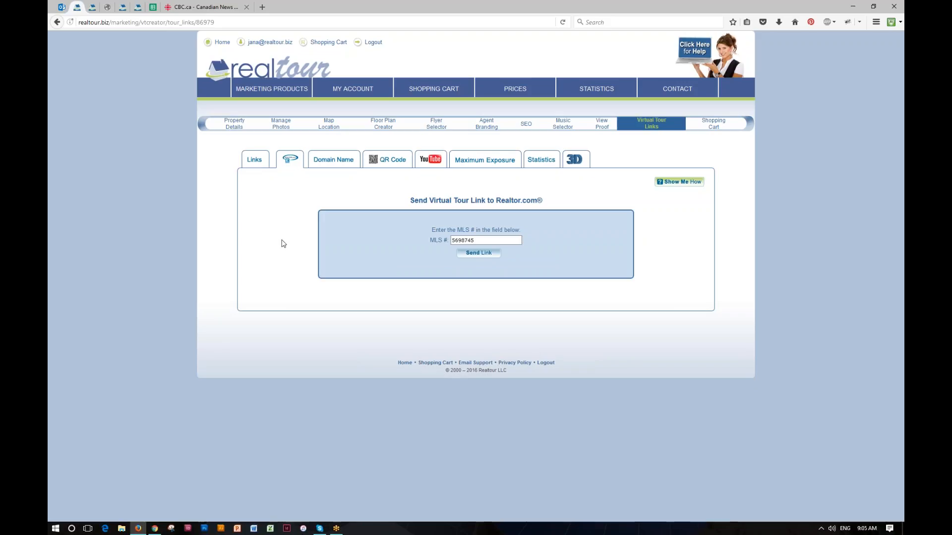
Focus the MLS # field, then switch to the Custom Domain Name checker
{"action": "left_click", "coordinate": [453, 241]}
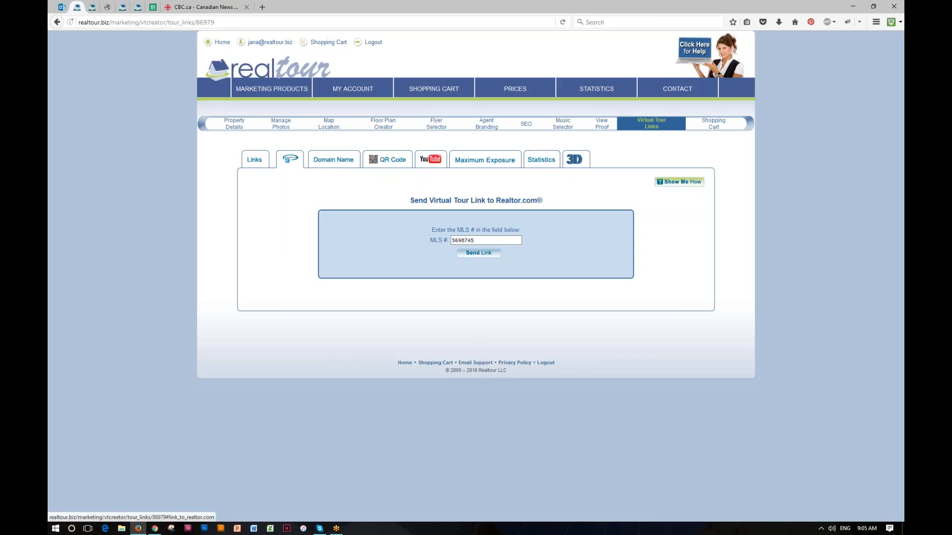
{"action": "left_click", "coordinate": [344, 162]}
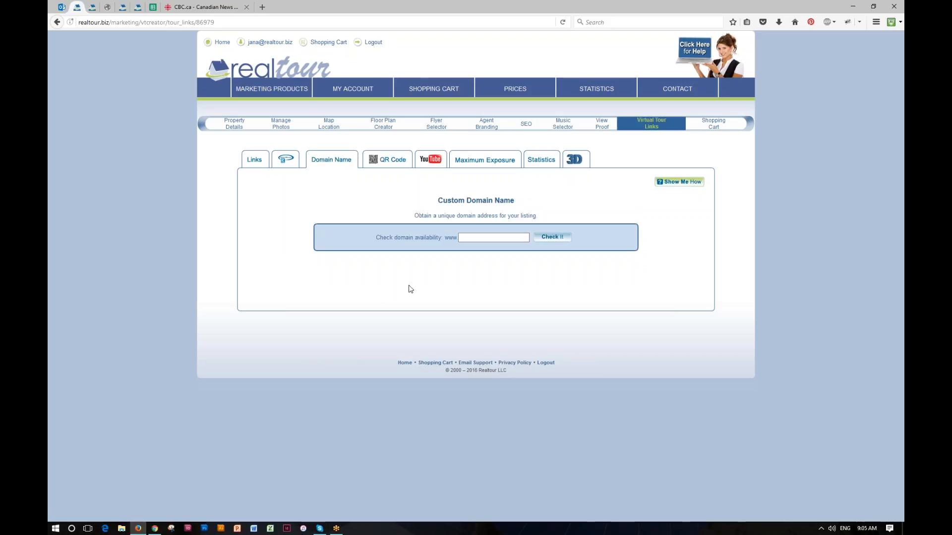
Check that 123congressave.com is available, clear the field, and return to the Links tab
{"action": "left_click", "coordinate": [468, 238]}
{"action": "type", "text": "123"}
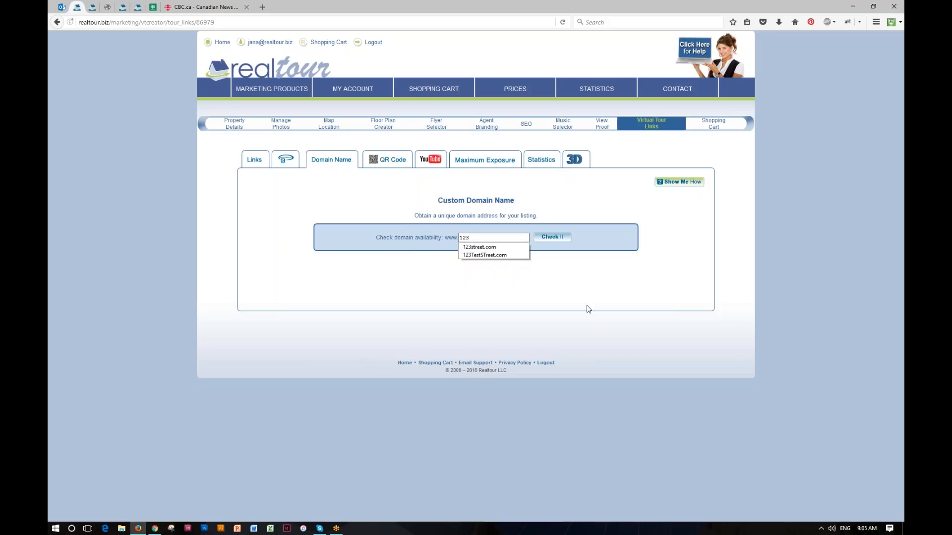
{"action": "type", "text": "congr"}
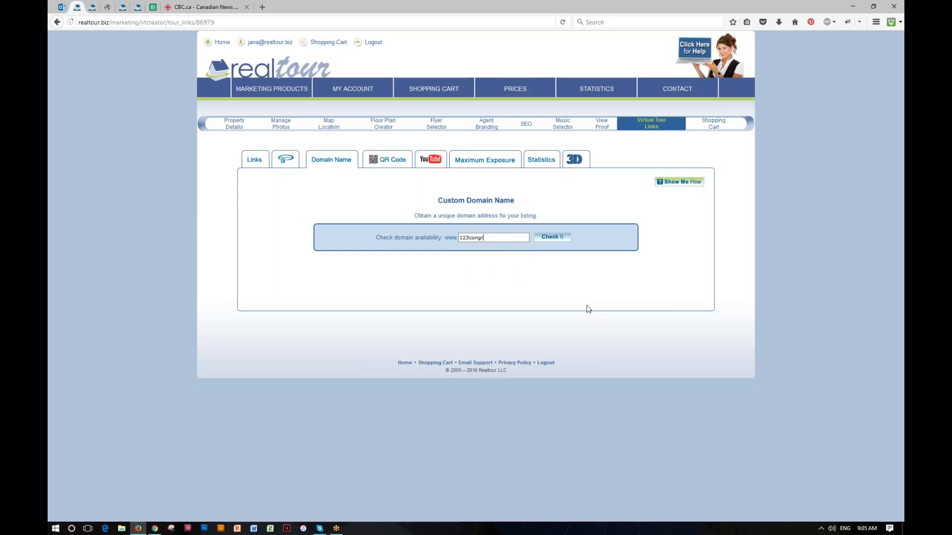
{"action": "type", "text": "essave.com"}
{"action": "left_click", "coordinate": [549, 237]}
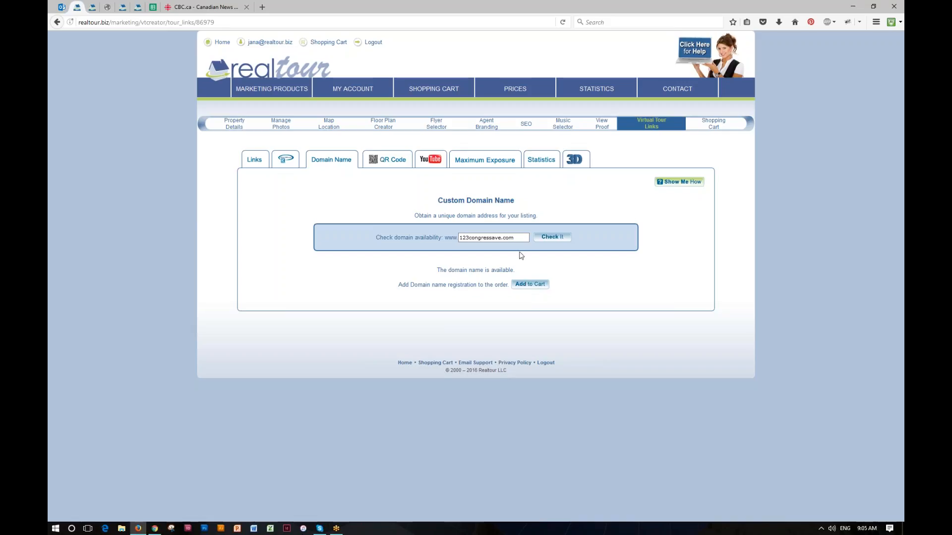
{"action": "left_click_drag", "start_coordinate": [516, 238], "coordinate": [459, 238]}
{"action": "key", "text": "BackSpace"}
{"action": "left_click", "coordinate": [254, 160]}
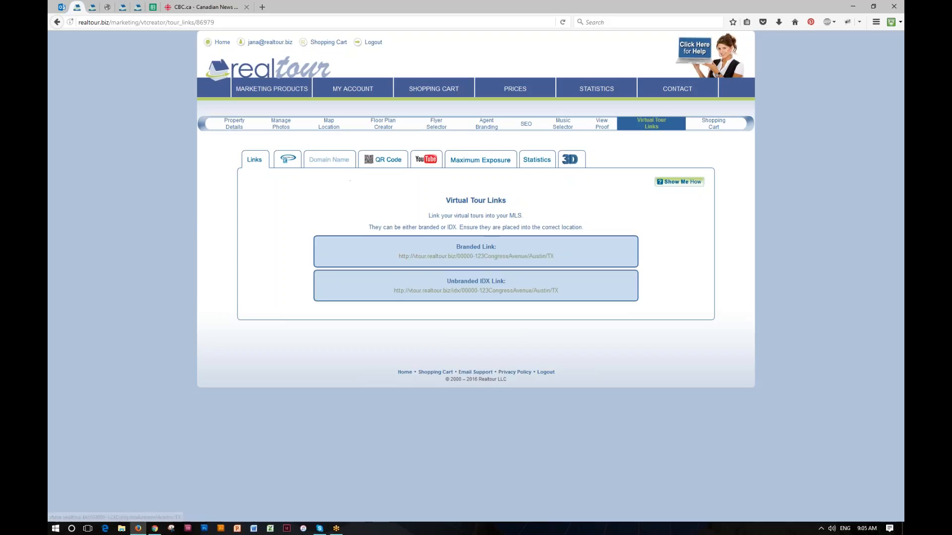
Download the tour's QR code image, then view the uploaded YouTube tour video
{"action": "left_click", "coordinate": [389, 159]}
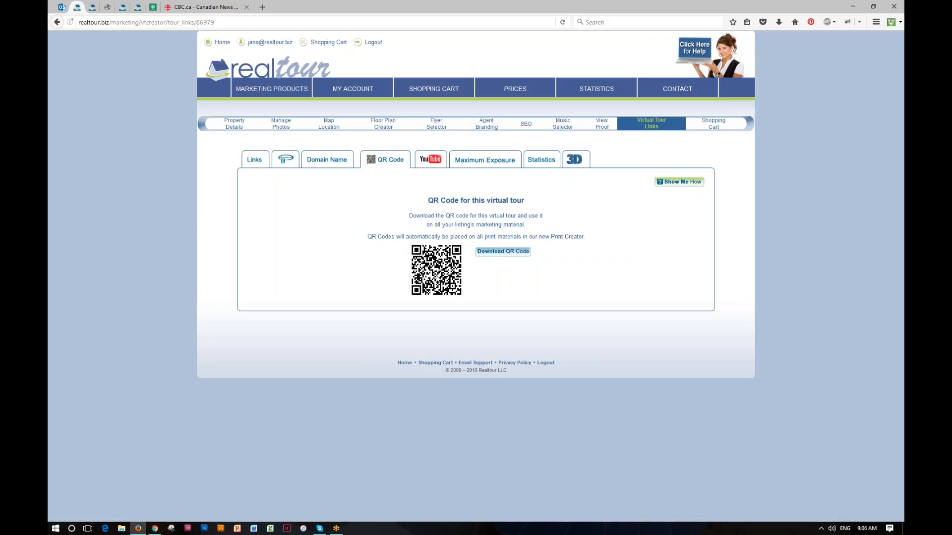
{"action": "left_click", "coordinate": [501, 253]}
{"action": "left_click", "coordinate": [430, 160]}
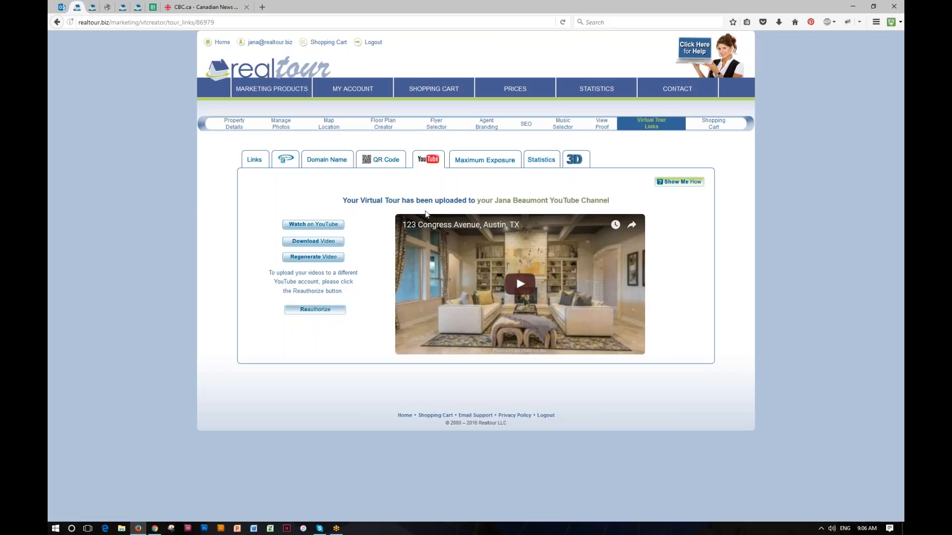
Try the Vast, trulia and Zillow.com exposure sites, leave all three unselected, and view the Statistics contacts
{"action": "left_click", "coordinate": [478, 165]}
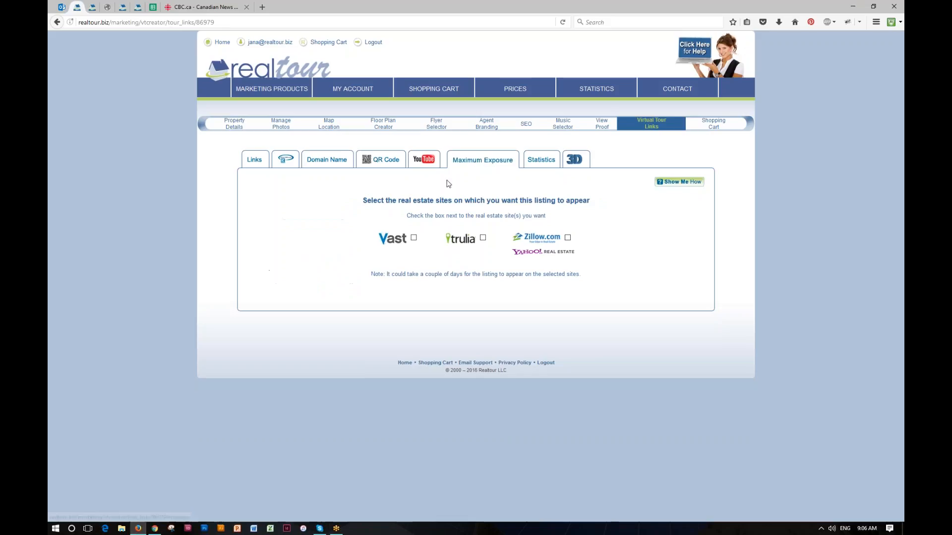
{"action": "left_click", "coordinate": [414, 238]}
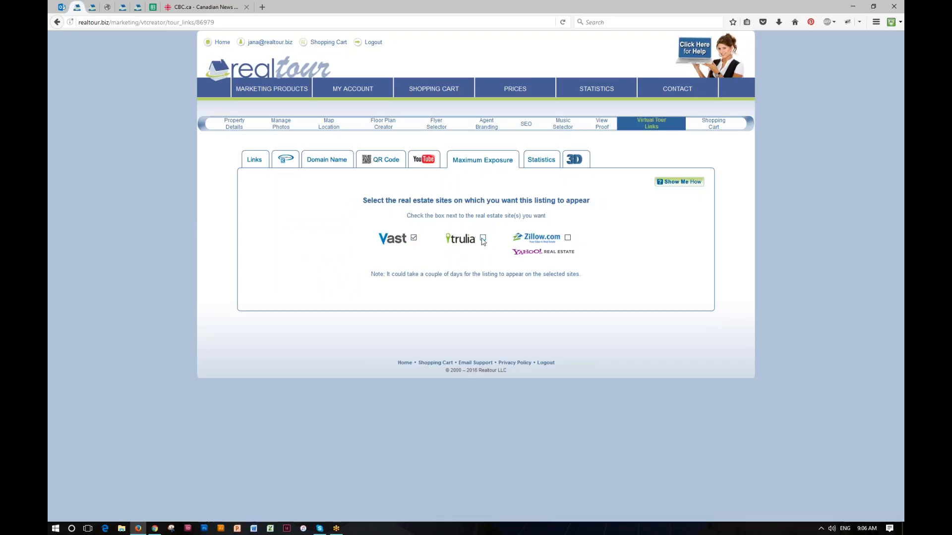
{"action": "left_click", "coordinate": [482, 238]}
{"action": "left_click", "coordinate": [567, 238]}
{"action": "left_click", "coordinate": [567, 237]}
{"action": "left_click", "coordinate": [483, 238]}
{"action": "left_click", "coordinate": [414, 238]}
{"action": "left_click", "coordinate": [540, 160]}
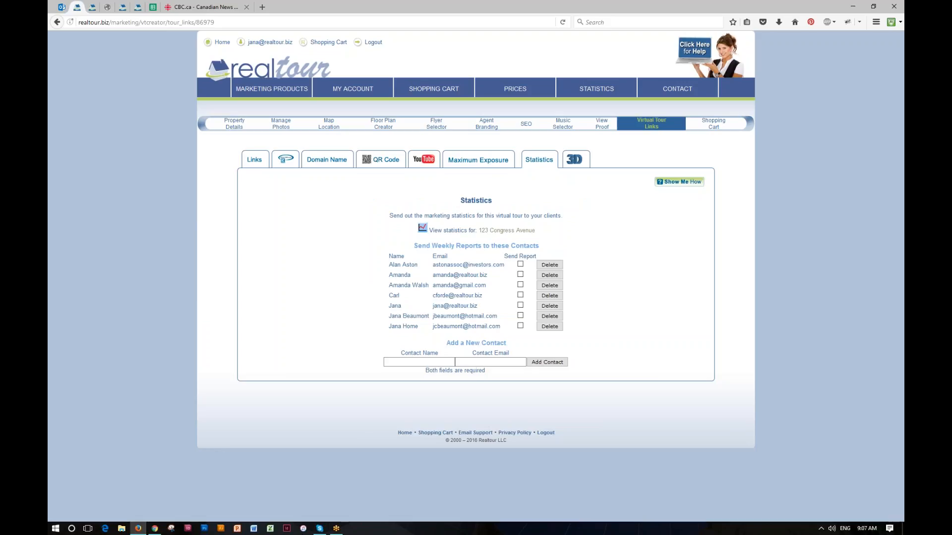
Delete the bottom two contacts from the weekly report list, then show the 3D Photo Shoot details
{"action": "left_click", "coordinate": [429, 364]}
{"action": "left_click", "coordinate": [489, 362]}
{"action": "left_click", "coordinate": [549, 327]}
{"action": "left_click", "coordinate": [550, 318]}
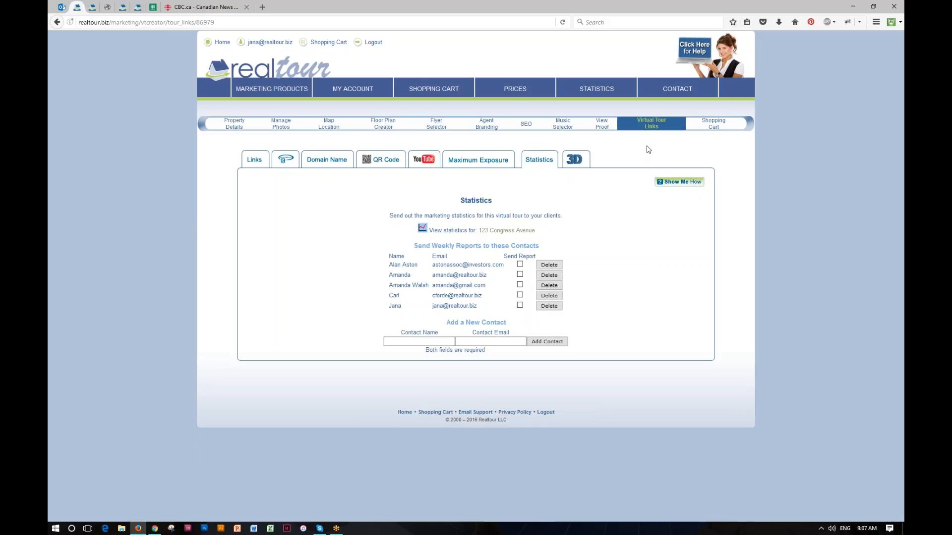
{"action": "left_click", "coordinate": [577, 161]}
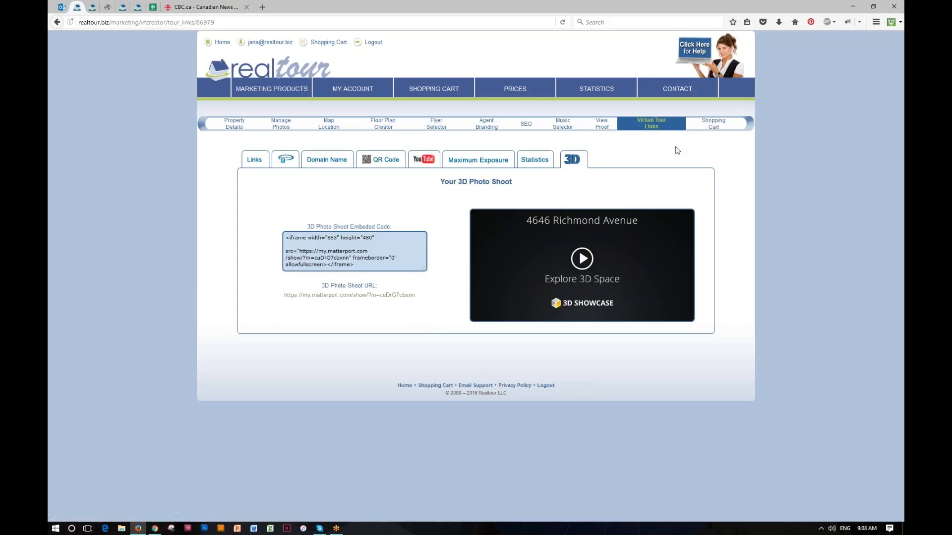
{"action": "left_click", "coordinate": [258, 162]}
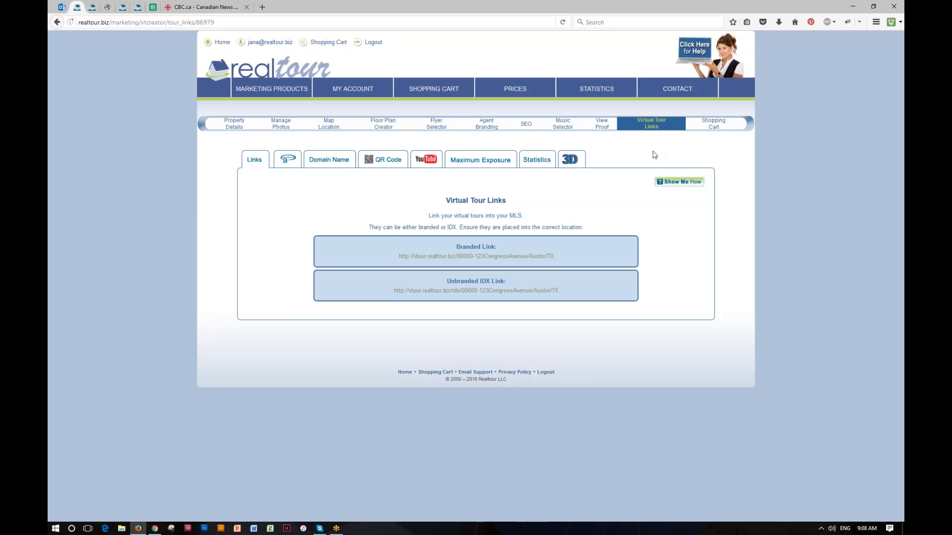
Return to the main dashboard with the Weekly Top 10 Listings via the realtour logo
{"action": "left_click", "coordinate": [251, 68]}
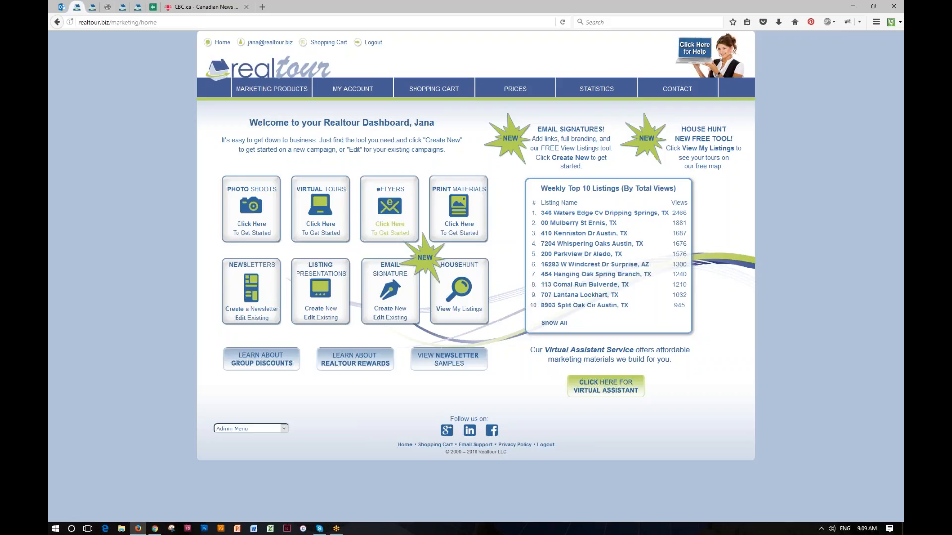
Open the e-Flyers page from the dashboard's eFlyers tile
{"action": "left_click", "coordinate": [390, 228]}
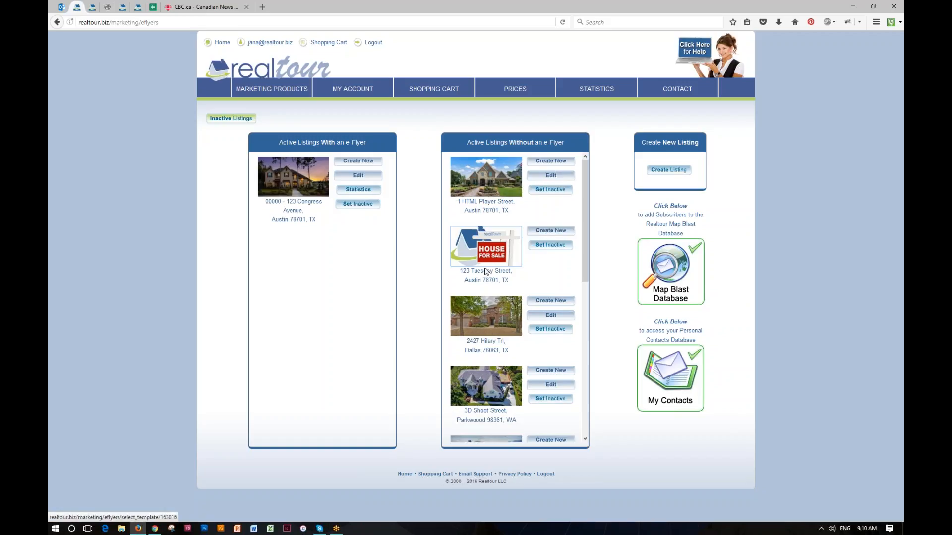
{"action": "mouse_move", "coordinate": [583, 258]}
{"action": "left_mouse_down"}
{"action": "mouse_move", "coordinate": [582, 348]}
{"action": "mouse_move", "coordinate": [583, 263]}
{"action": "left_mouse_up"}
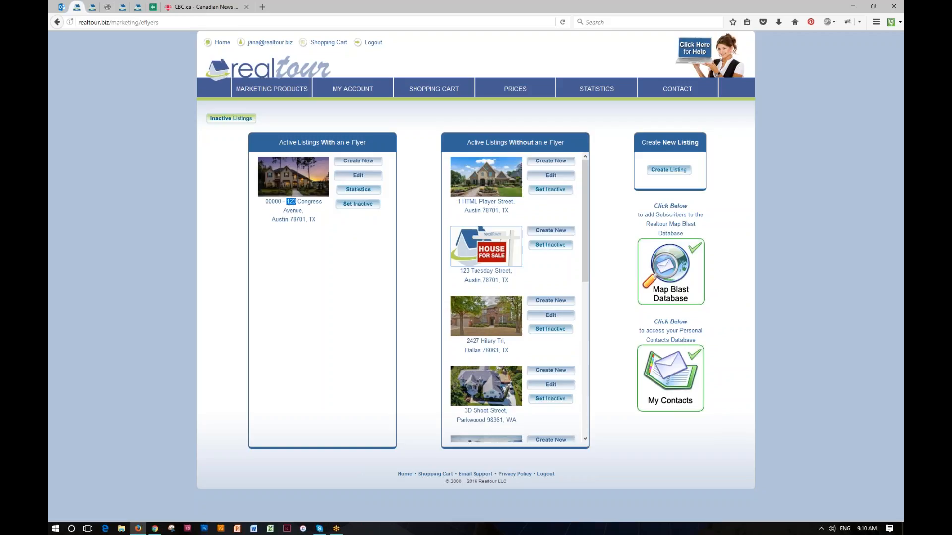
{"action": "left_click_drag", "start_coordinate": [295, 201], "coordinate": [307, 210]}
{"action": "left_click", "coordinate": [320, 210]}
{"action": "left_click", "coordinate": [358, 162]}
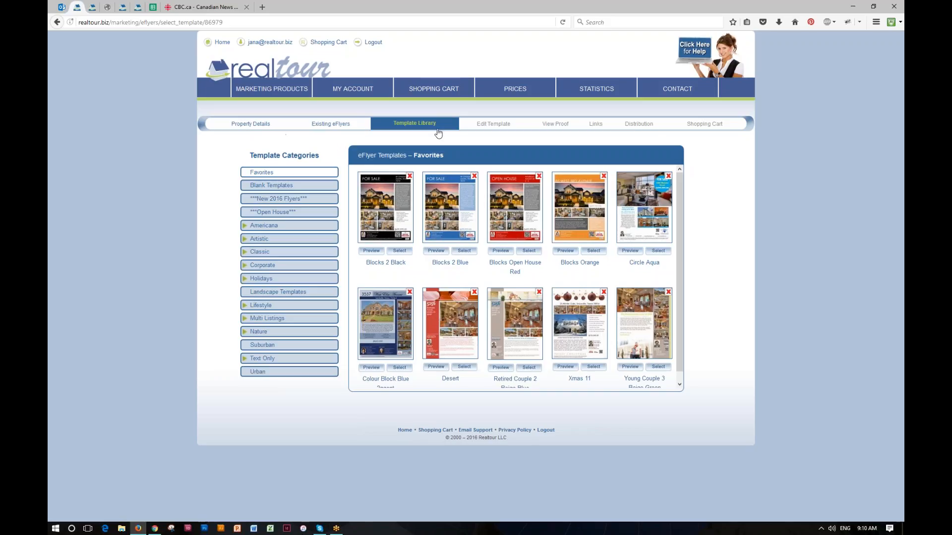
{"action": "left_click", "coordinate": [251, 127]}
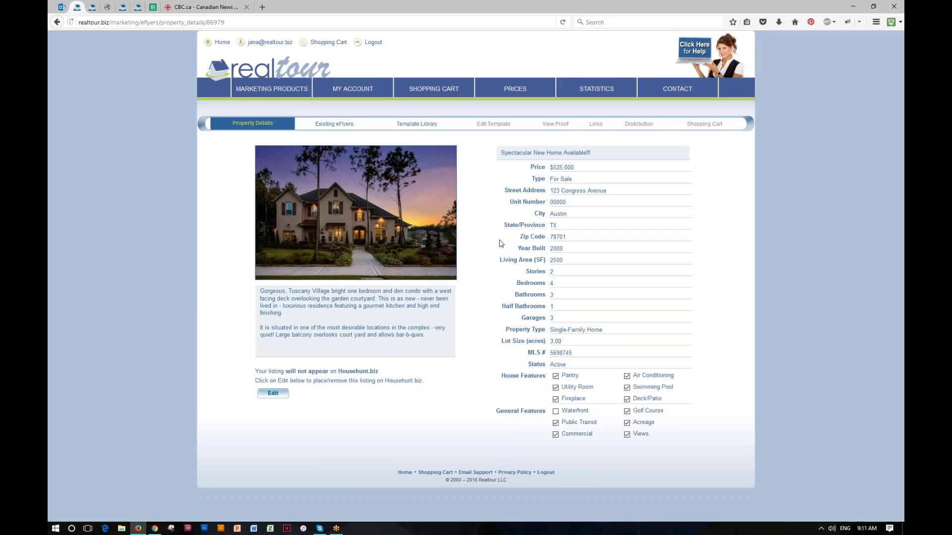
{"action": "left_click", "coordinate": [333, 128]}
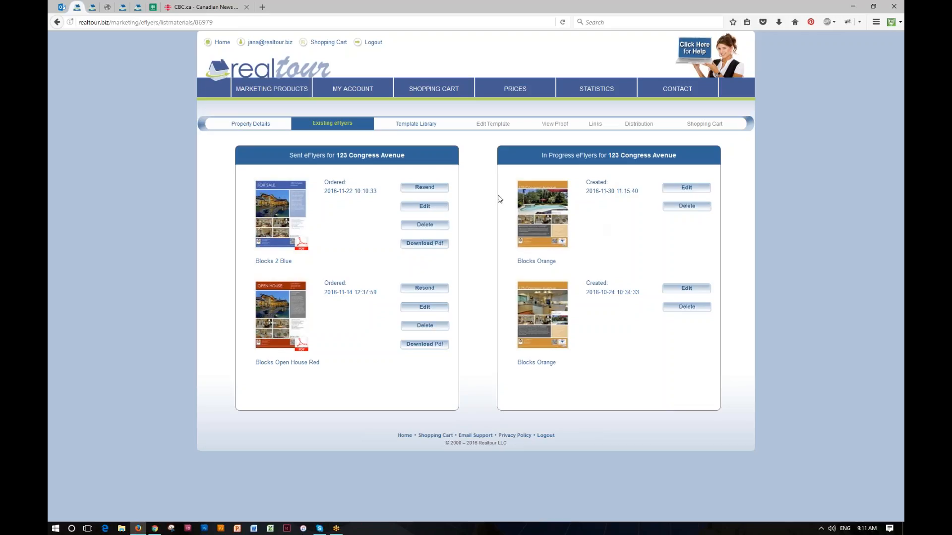
In the Template Library, browse the Artistic, Lifestyle and Multi Listings categories, then collapse them again
{"action": "left_click", "coordinate": [417, 126]}
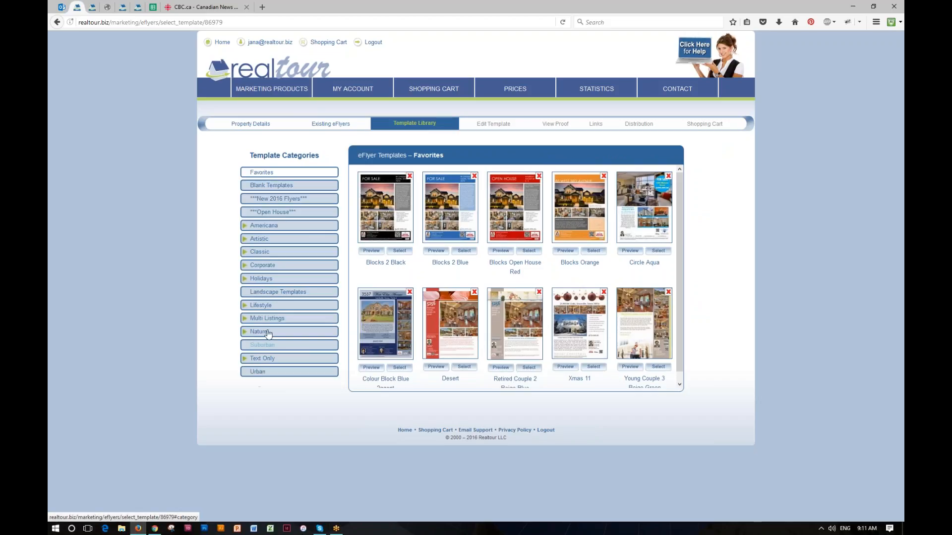
{"action": "left_click", "coordinate": [264, 240]}
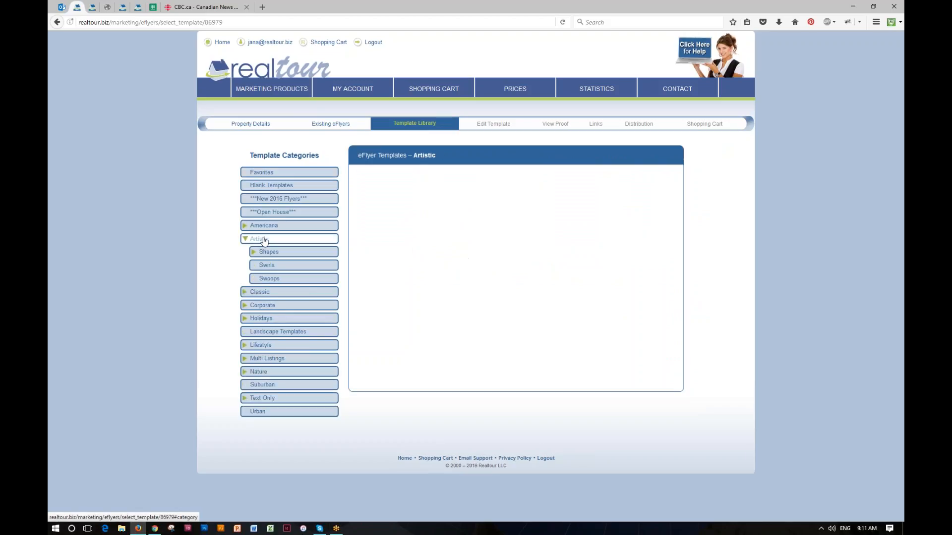
{"action": "left_click", "coordinate": [276, 252]}
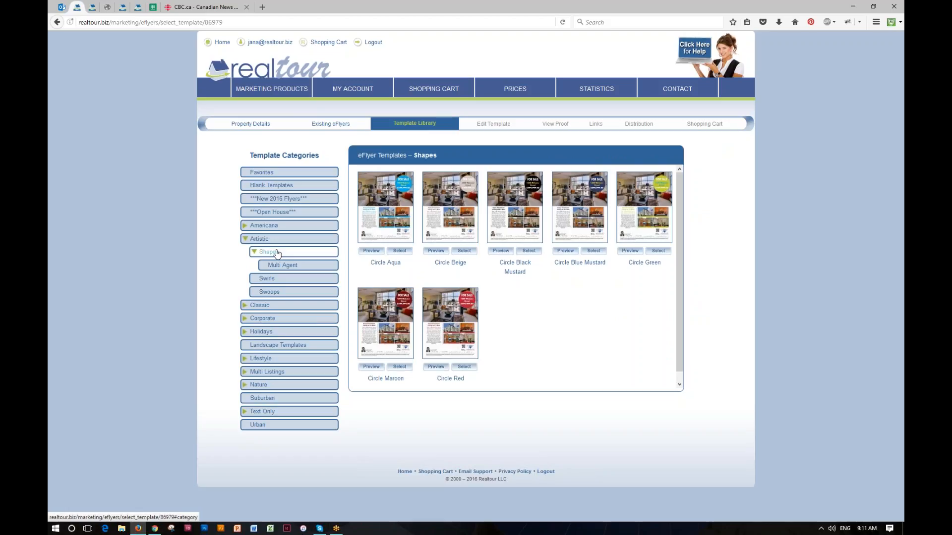
{"action": "left_click", "coordinate": [267, 305]}
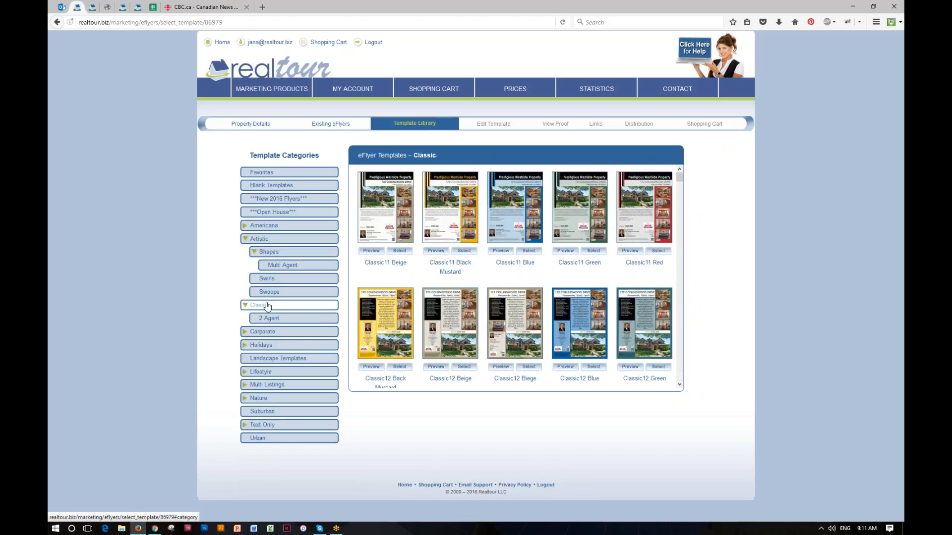
{"action": "left_click", "coordinate": [263, 373]}
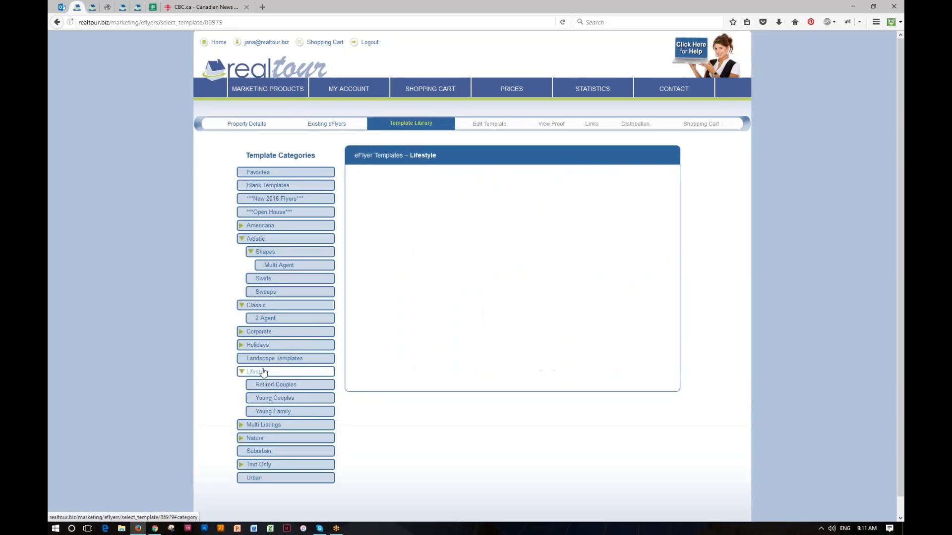
{"action": "left_click", "coordinate": [261, 385]}
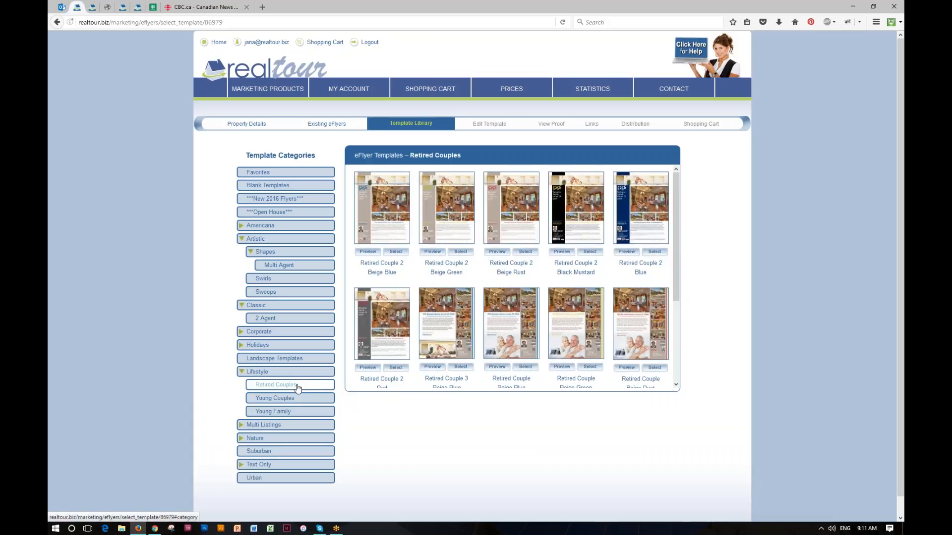
{"action": "left_click", "coordinate": [273, 426]}
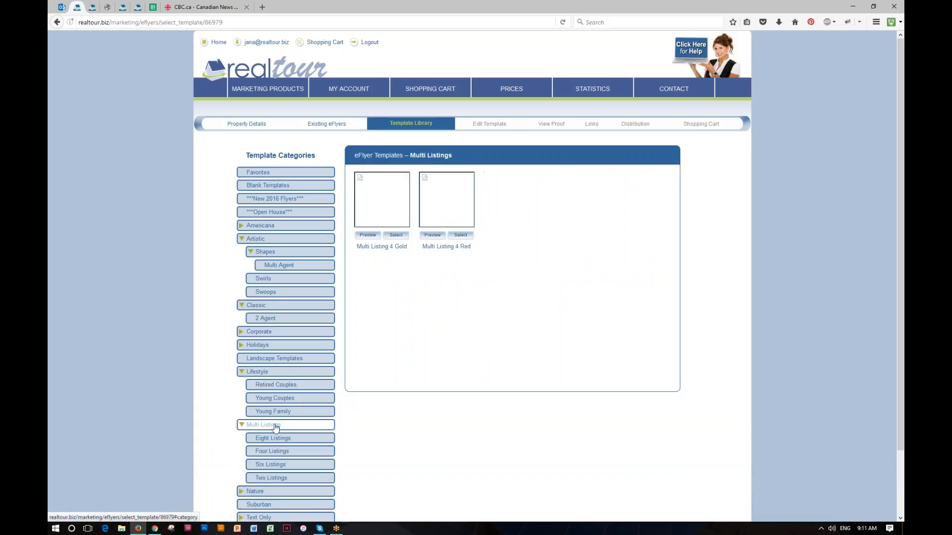
{"action": "left_click", "coordinate": [273, 438]}
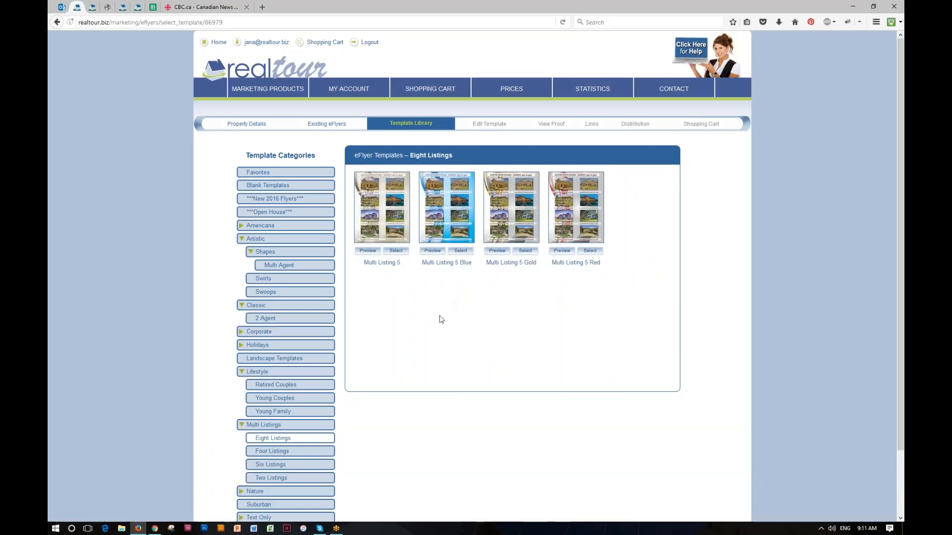
{"action": "left_click", "coordinate": [282, 453]}
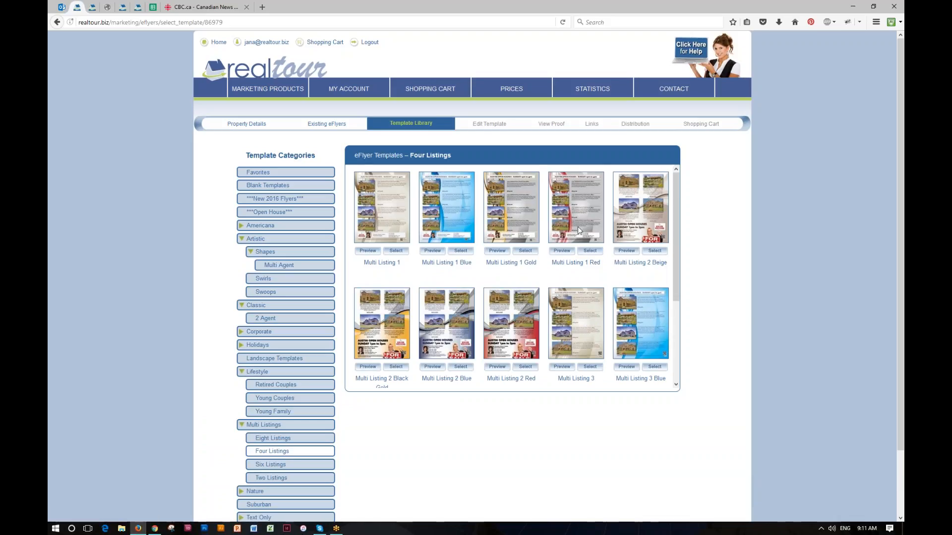
{"action": "left_click", "coordinate": [268, 425]}
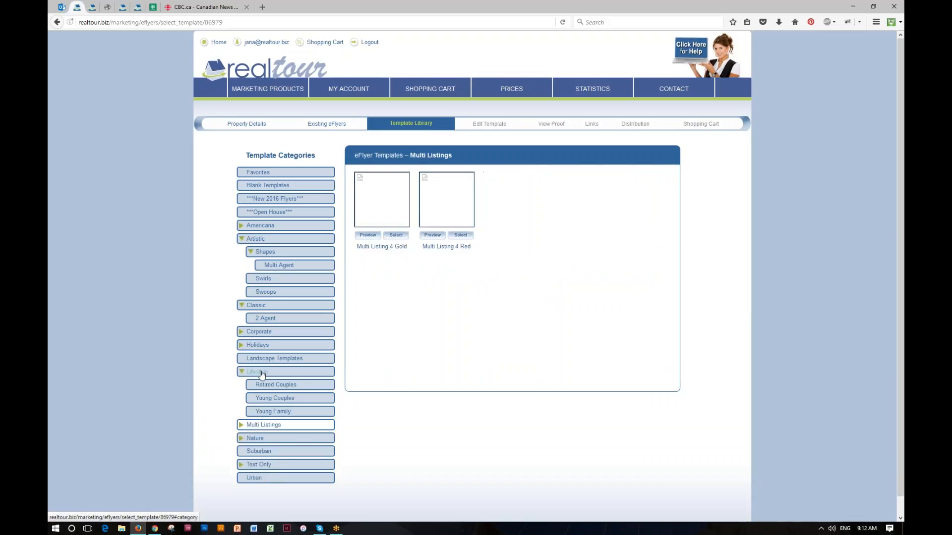
{"action": "left_click", "coordinate": [259, 372]}
{"action": "left_click", "coordinate": [256, 305]}
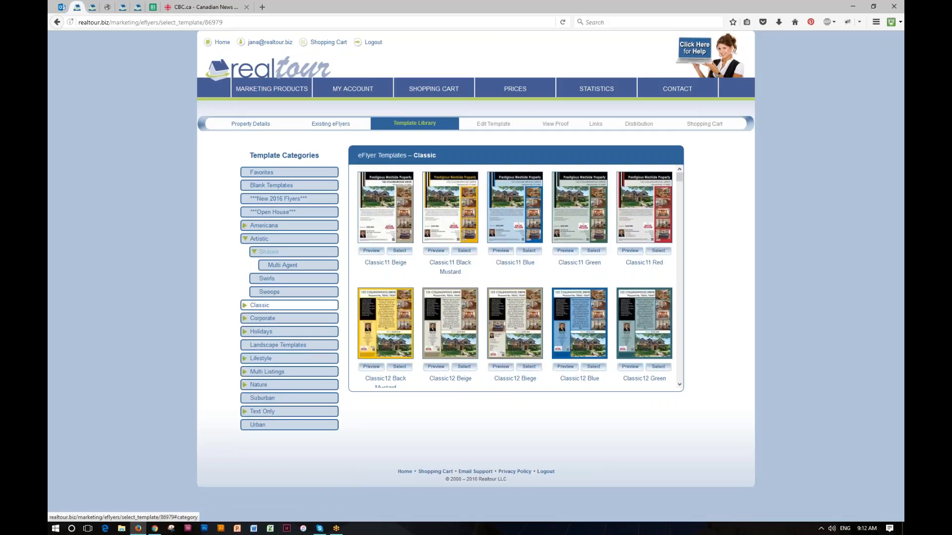
{"action": "left_click", "coordinate": [263, 240]}
List the Austin templates under Americana › Texas
{"action": "left_click", "coordinate": [262, 226]}
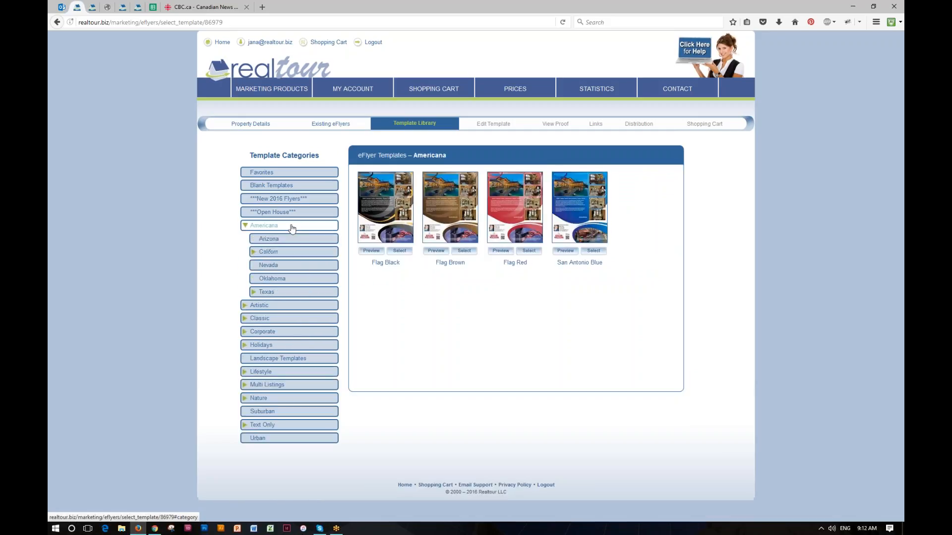
{"action": "left_click", "coordinate": [270, 293]}
{"action": "left_click", "coordinate": [277, 305]}
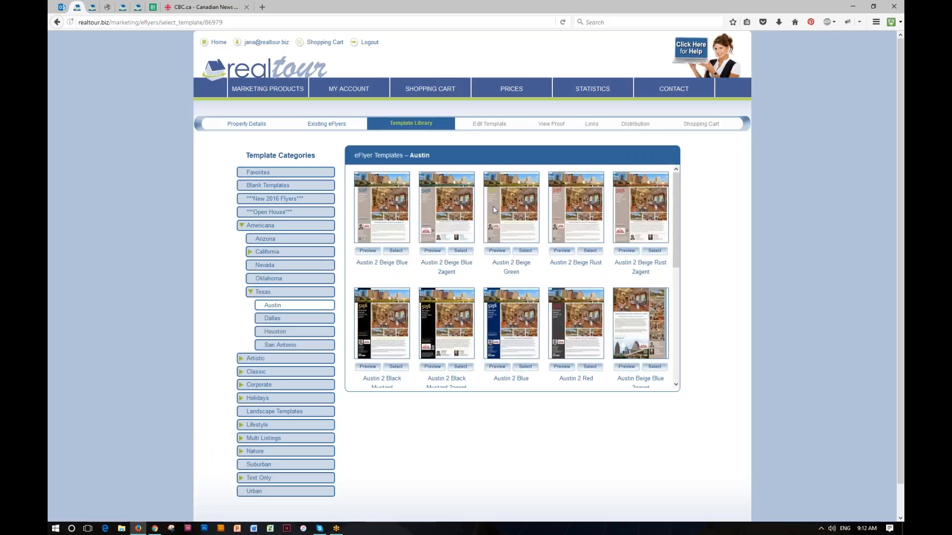
{"action": "mouse_move", "coordinate": [676, 229]}
{"action": "left_mouse_down"}
{"action": "mouse_move", "coordinate": [679, 343]}
{"action": "mouse_move", "coordinate": [673, 220]}
{"action": "left_mouse_up"}
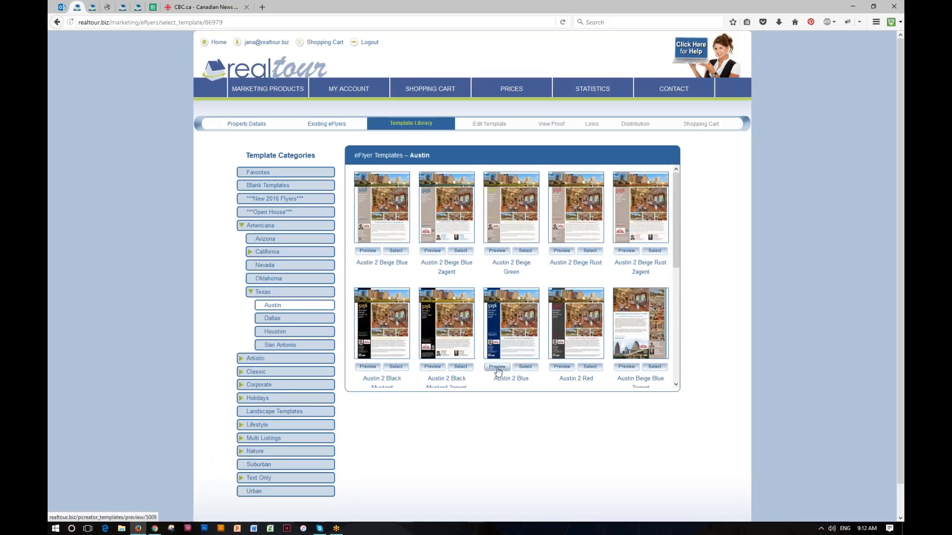
{"action": "left_click", "coordinate": [498, 367]}
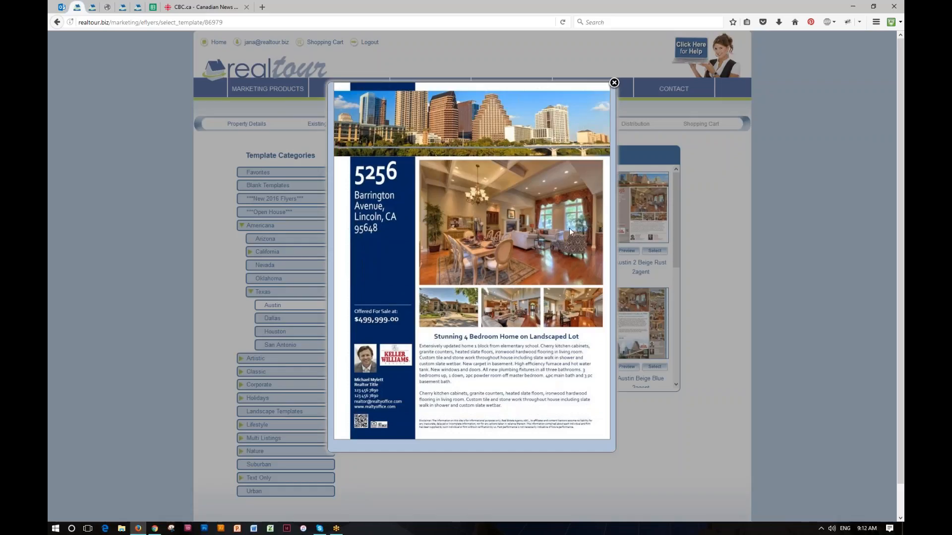
{"action": "left_click", "coordinate": [614, 82]}
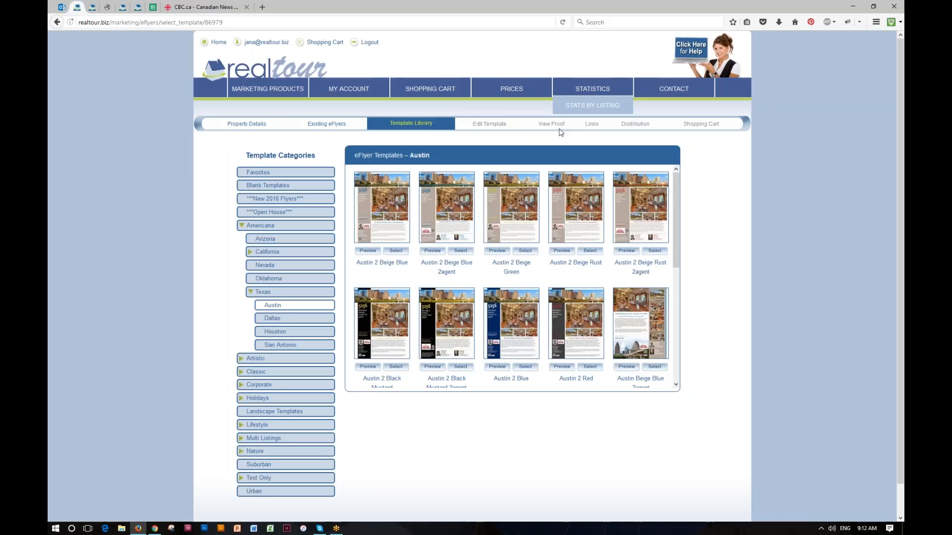
Select the Austin 2 Blue template and look through its Photos, Floor Plans and Headshots images
{"action": "left_click", "coordinate": [526, 368]}
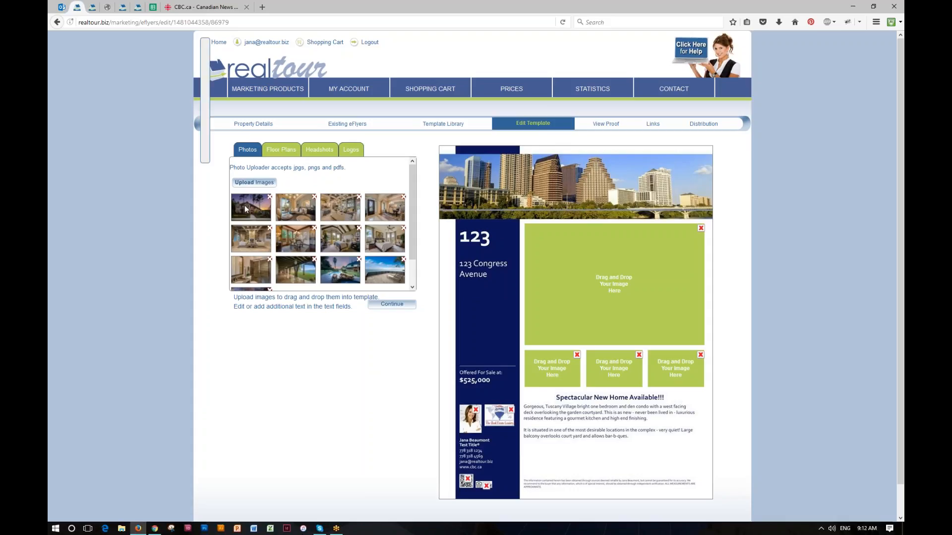
{"action": "mouse_move", "coordinate": [394, 213]}
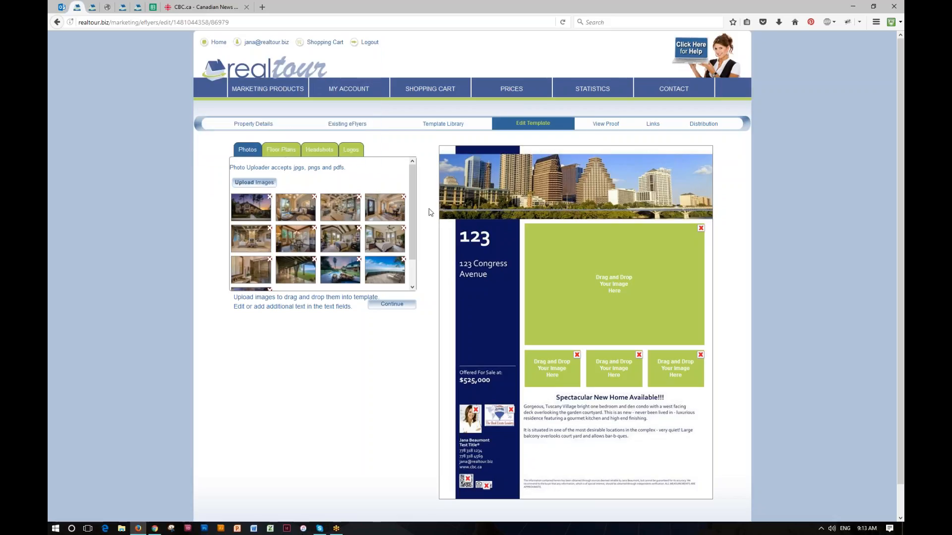
{"action": "left_click", "coordinate": [285, 151]}
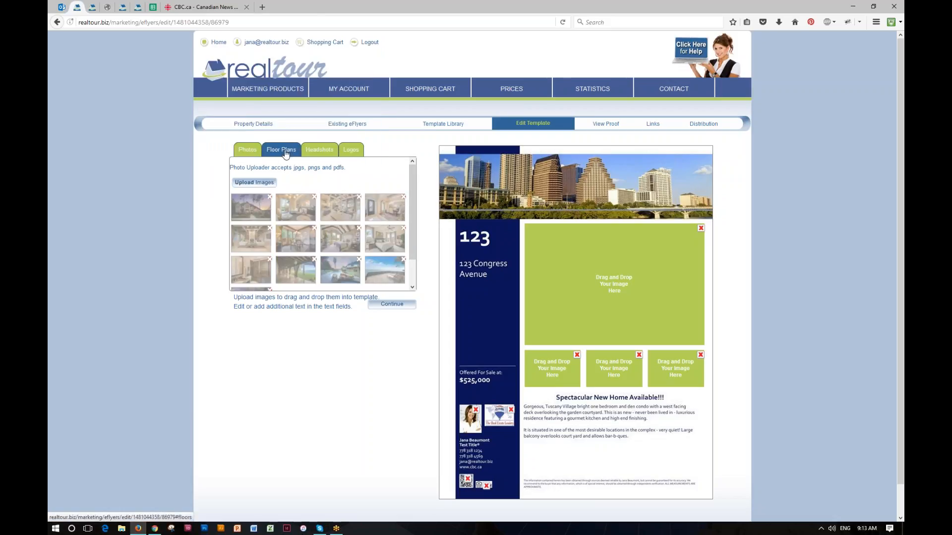
{"action": "left_click", "coordinate": [314, 151]}
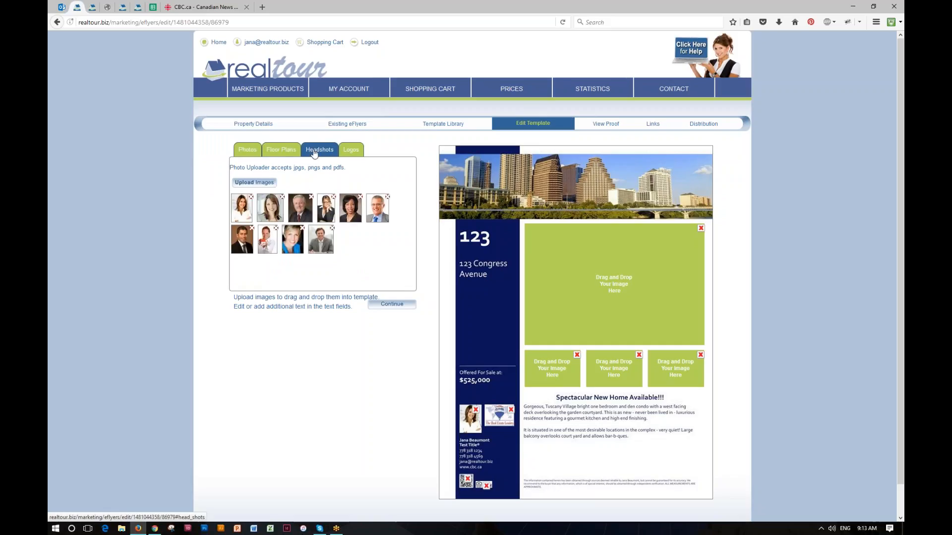
{"action": "left_click", "coordinate": [249, 151]}
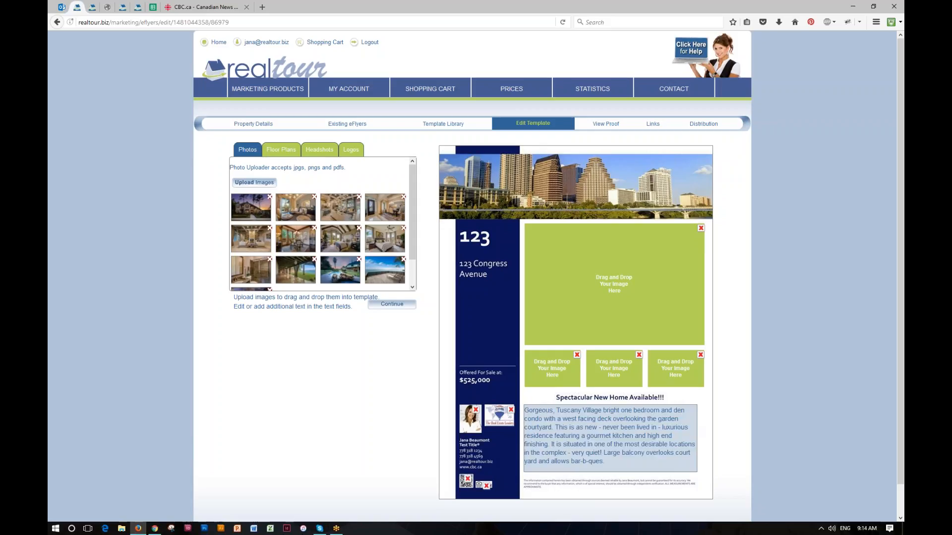
Append 'Add new text!' to the end of the property description
{"action": "left_click", "coordinate": [610, 438]}
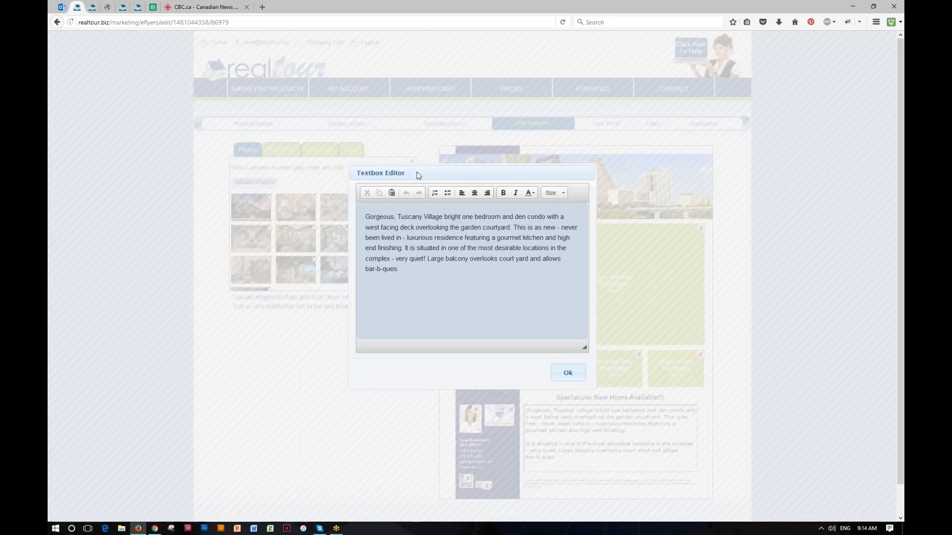
{"action": "left_click", "coordinate": [409, 269]}
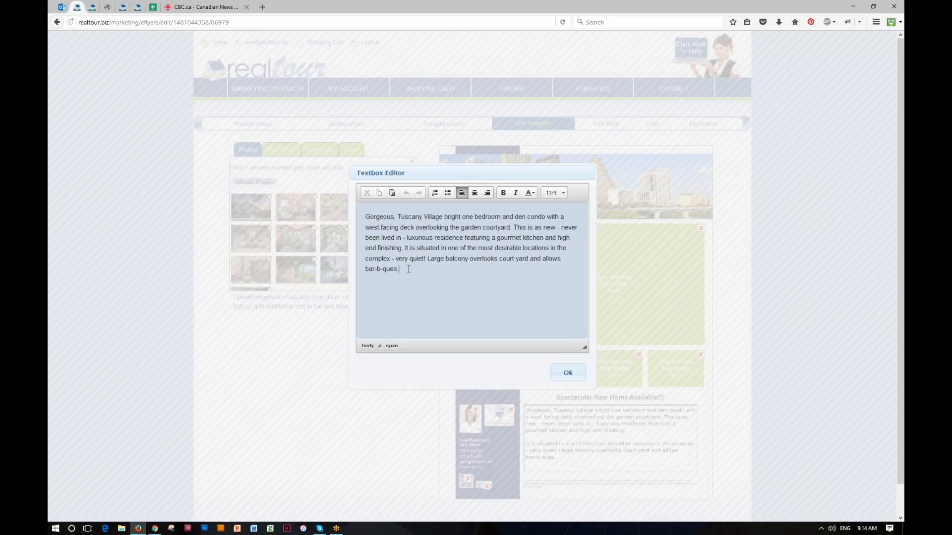
{"action": "type", "text": "Add new text!"}
Make the whole description paragraph centred, bold and 12 pt, then confirm the edits
{"action": "left_click_drag", "start_coordinate": [441, 269], "coordinate": [463, 205]}
{"action": "left_click", "coordinate": [475, 193]}
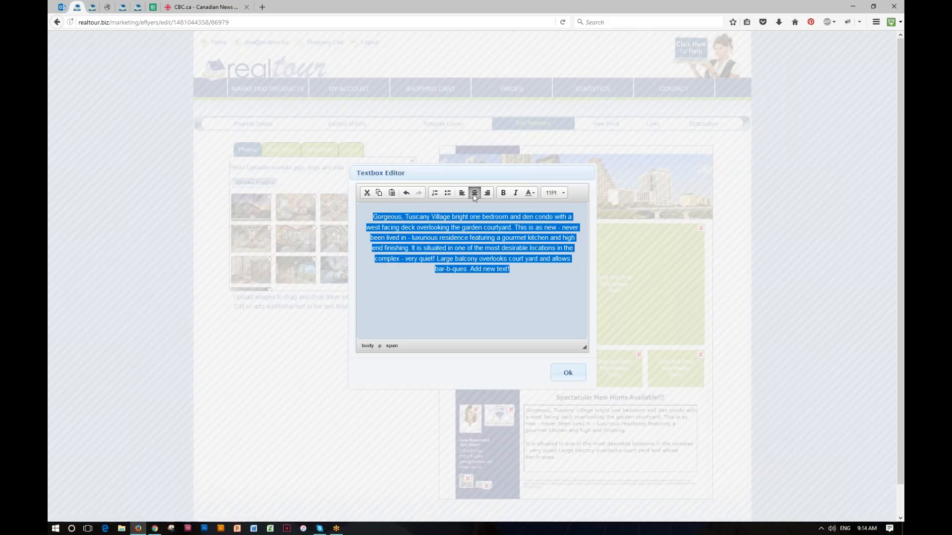
{"action": "left_click", "coordinate": [502, 193]}
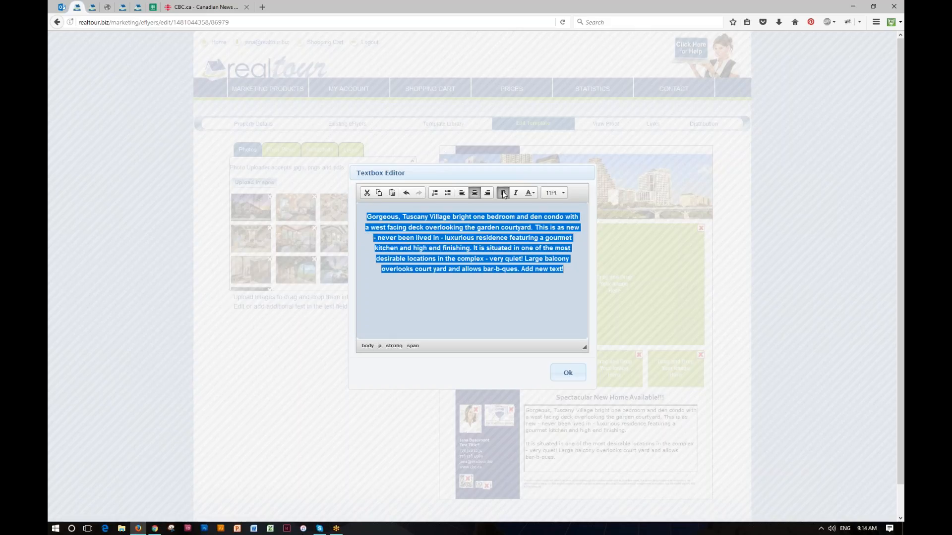
{"action": "left_click", "coordinate": [534, 194]}
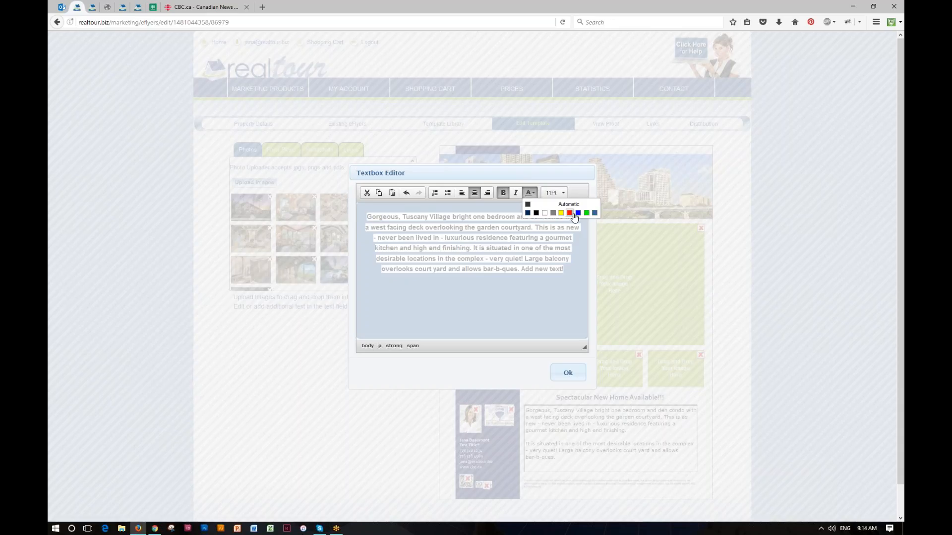
{"action": "left_click", "coordinate": [560, 192]}
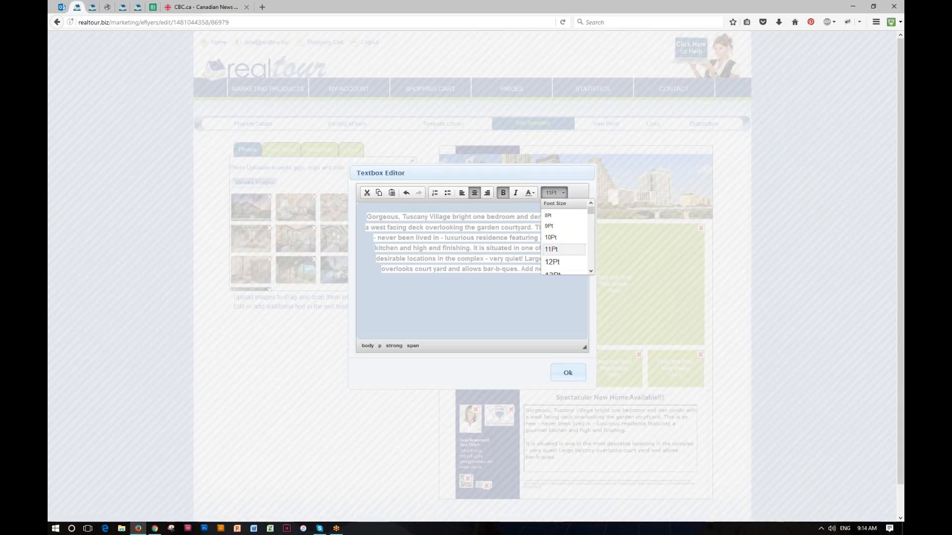
{"action": "left_click", "coordinate": [554, 262]}
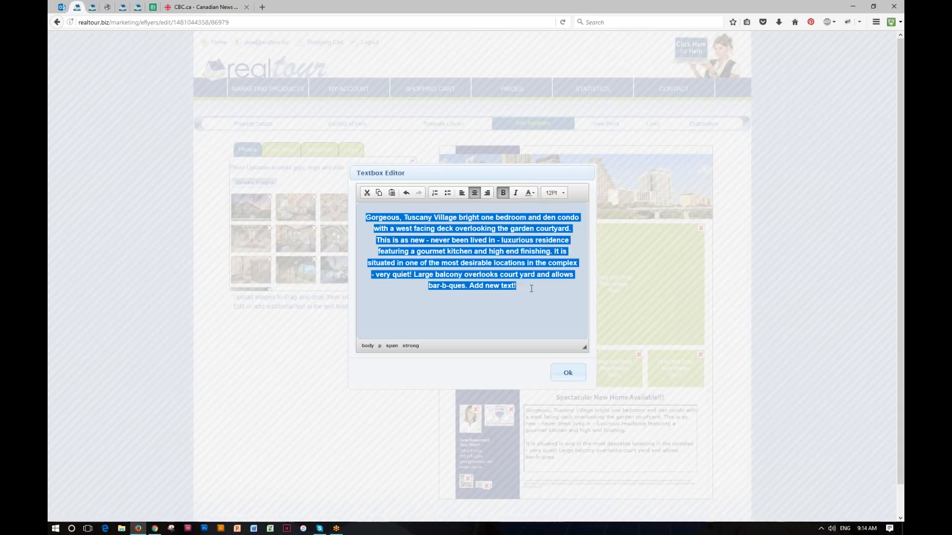
{"action": "left_click", "coordinate": [400, 220]}
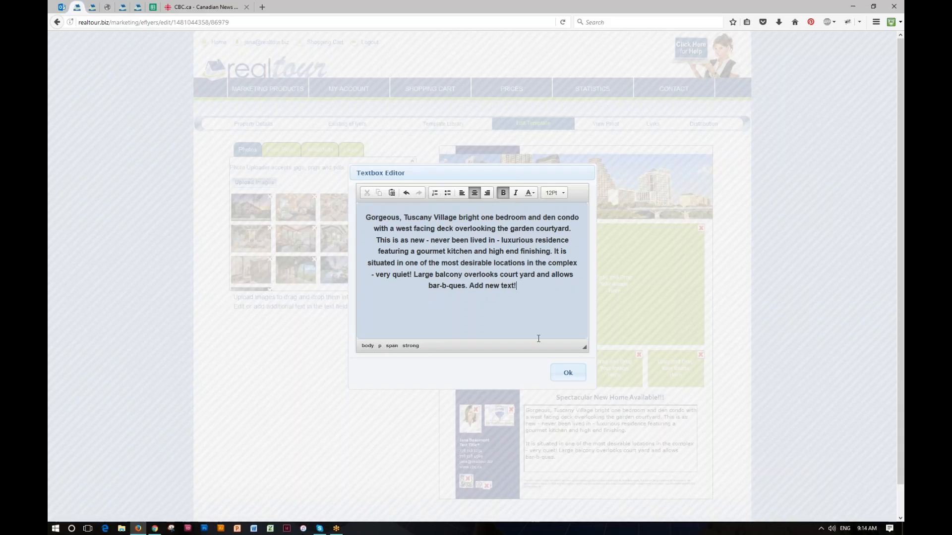
{"action": "left_click", "coordinate": [567, 373]}
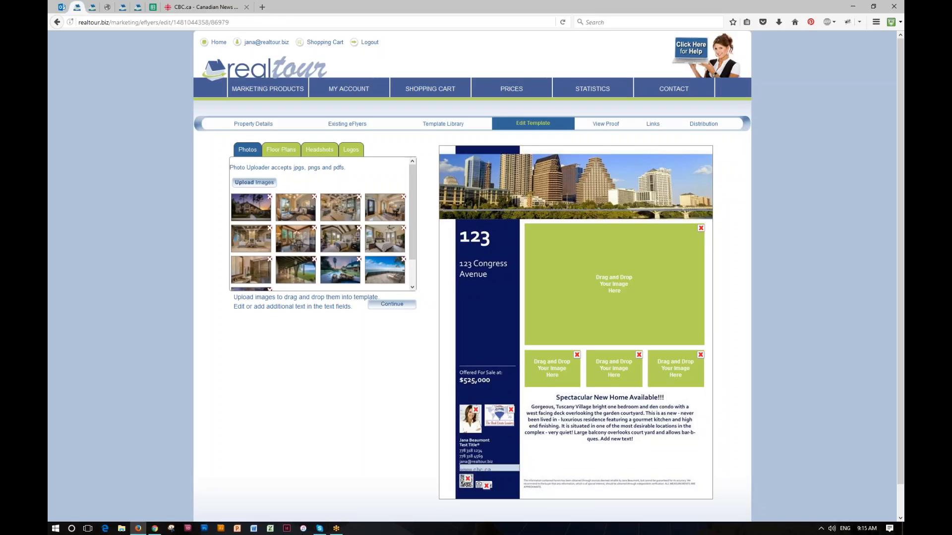
{"action": "left_click", "coordinate": [482, 471]}
{"action": "left_click", "coordinate": [421, 214]}
{"action": "key", "text": "ctrl+a"}
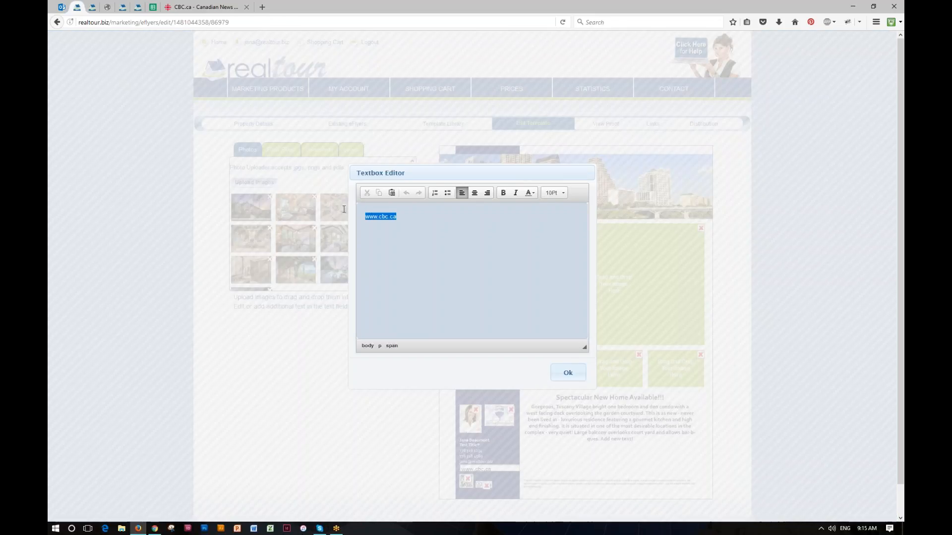
{"action": "key", "text": "Delete"}
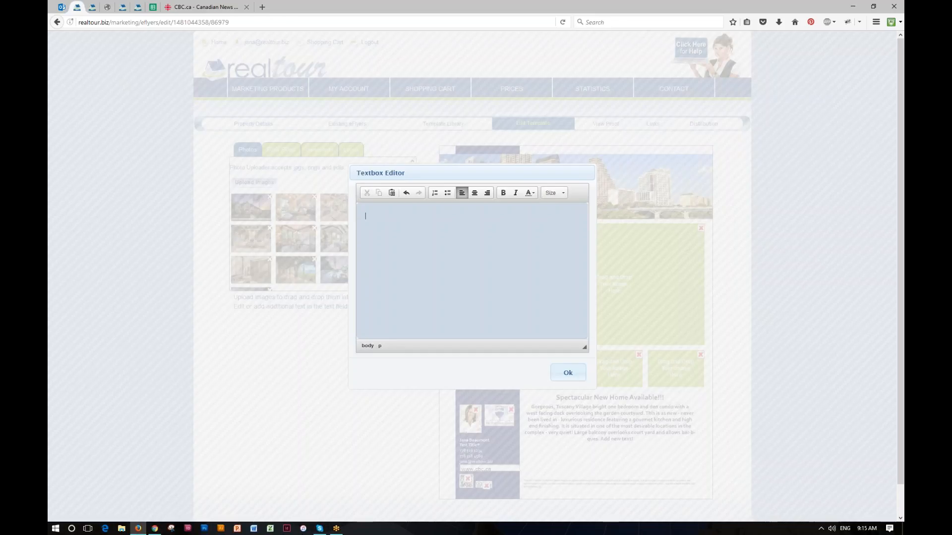
{"action": "left_click", "coordinate": [568, 373]}
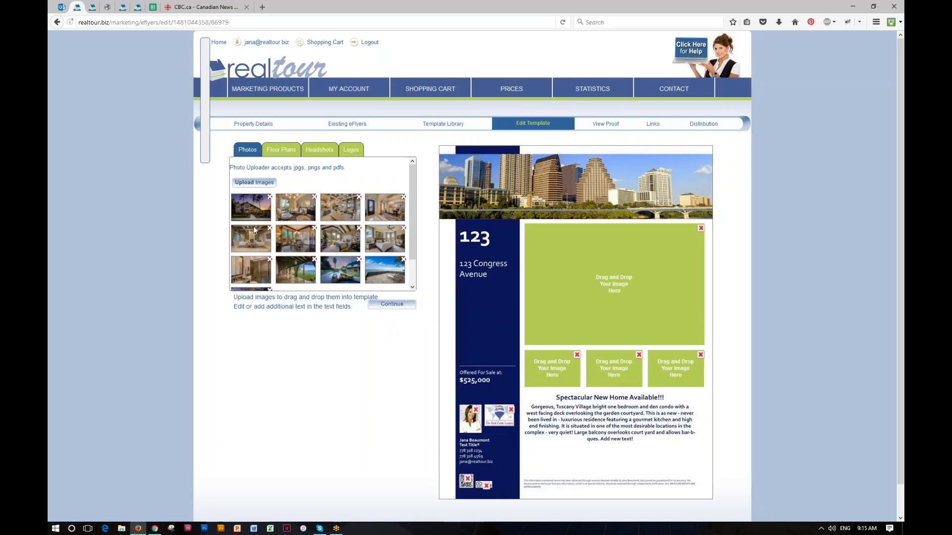
Place the house exterior in the main photo slot and three interior photos in the small slots
{"action": "mouse_move", "coordinate": [251, 207]}
{"action": "left_click_drag", "start_coordinate": [257, 208], "coordinate": [615, 287]}
{"action": "left_click_drag", "start_coordinate": [296, 222], "coordinate": [543, 362]}
{"action": "left_click_drag", "start_coordinate": [257, 240], "coordinate": [624, 372]}
{"action": "mouse_move", "coordinate": [367, 283]}
{"action": "left_click_drag", "start_coordinate": [295, 239], "coordinate": [684, 365]}
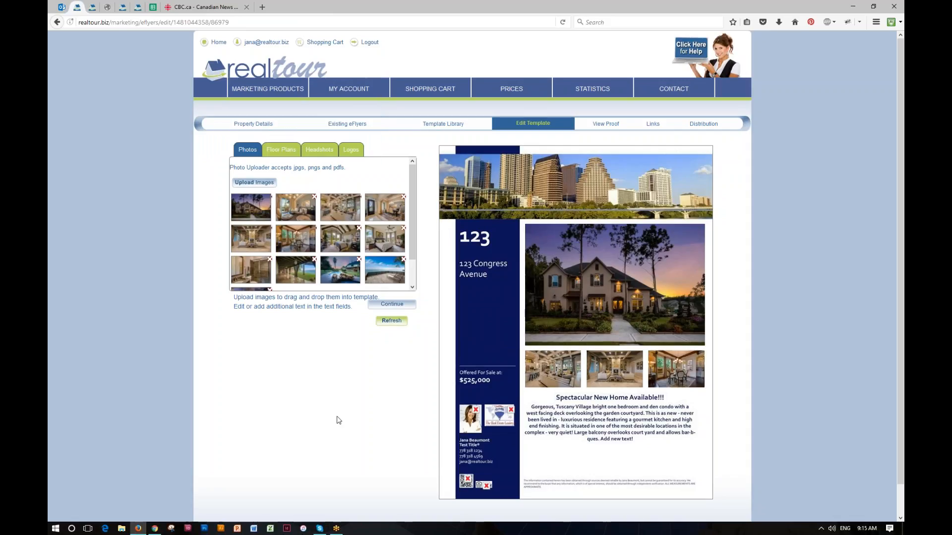
{"action": "left_click", "coordinate": [391, 321]}
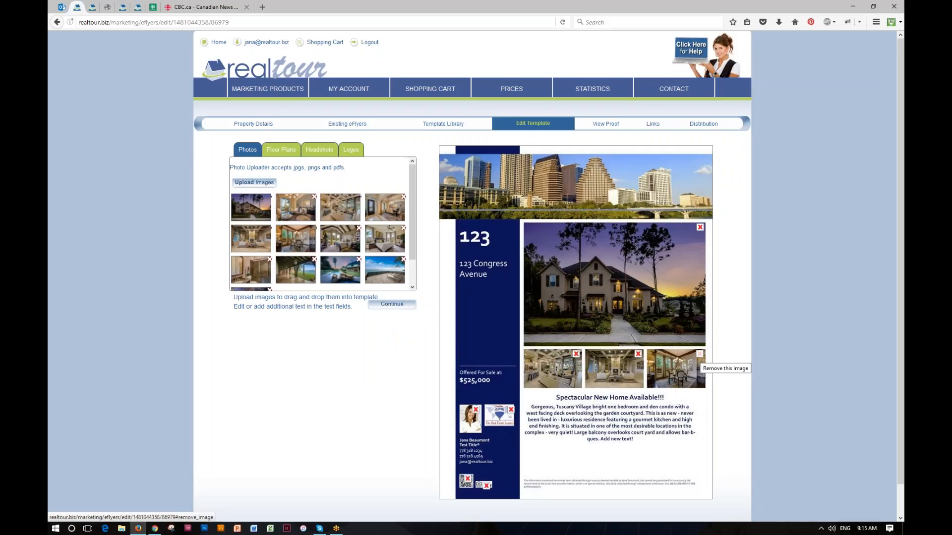
Swap the third small photo for the pool shot and remove the QR code
{"action": "mouse_move", "coordinate": [342, 268]}
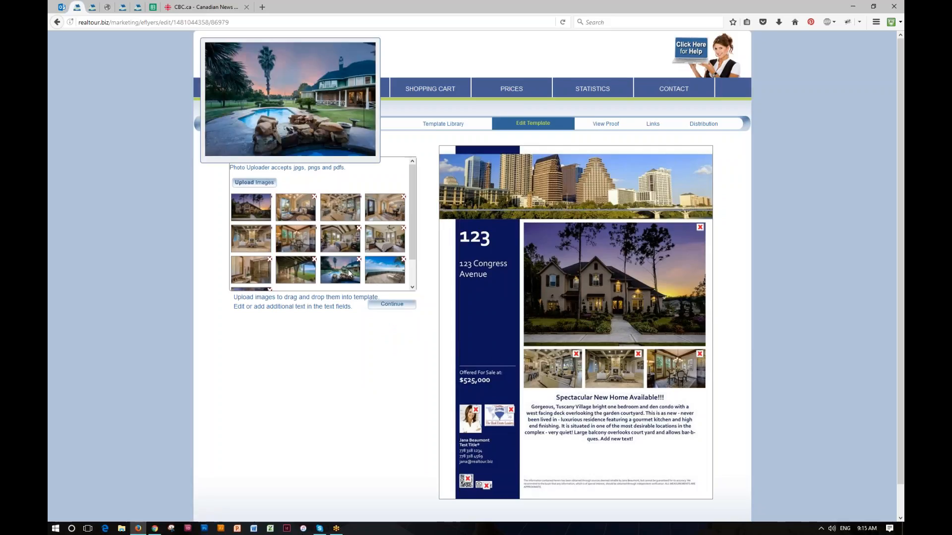
{"action": "left_click_drag", "start_coordinate": [349, 269], "coordinate": [671, 364]}
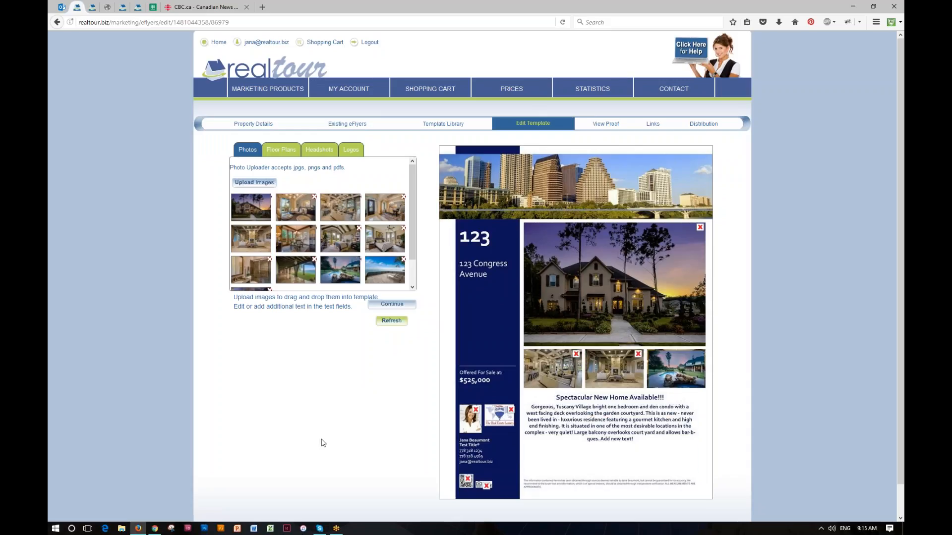
{"action": "left_click", "coordinate": [391, 322]}
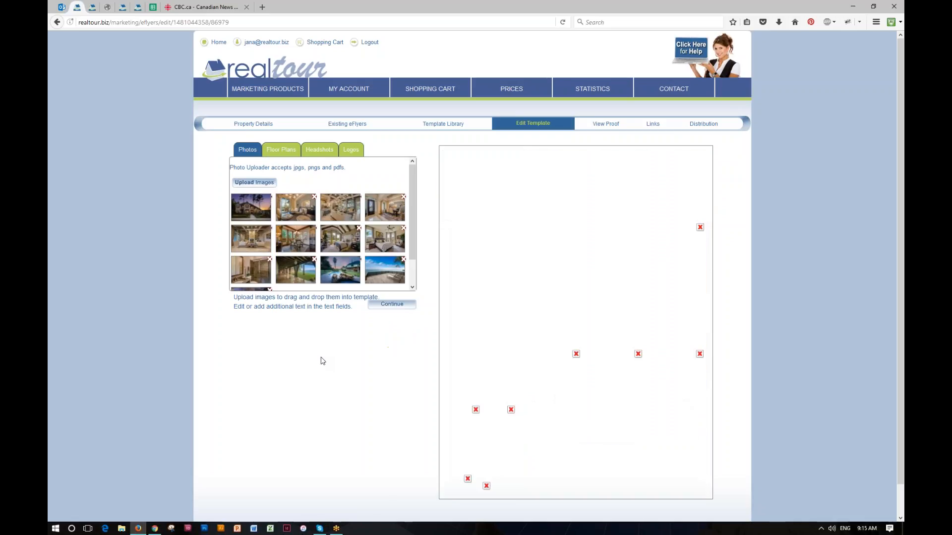
{"action": "left_click", "coordinate": [466, 481]}
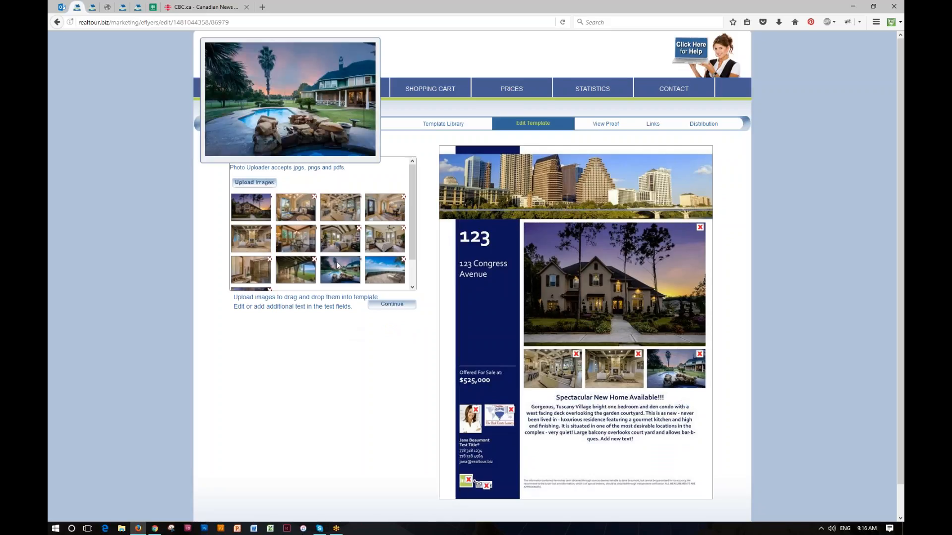
{"action": "left_click", "coordinate": [455, 480]}
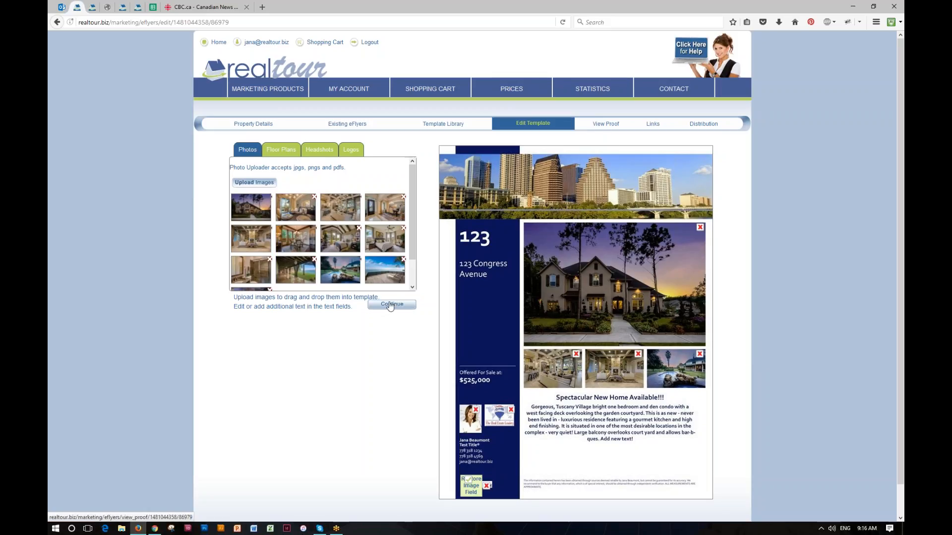
{"action": "left_click", "coordinate": [604, 124]}
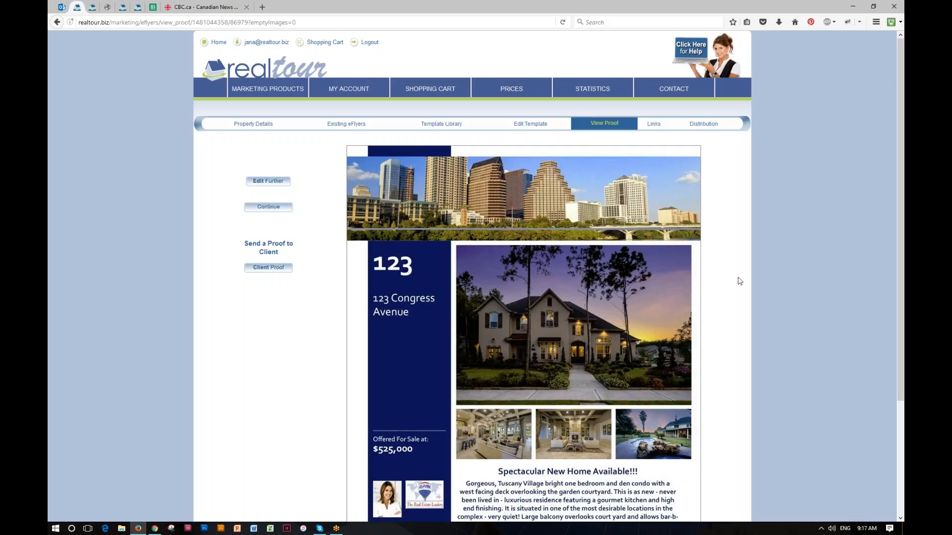
{"action": "scroll", "coordinate": [737, 277], "scroll_direction": "down", "scroll_amount": 1}
{"action": "scroll", "coordinate": [739, 281], "scroll_direction": "down", "scroll_amount": 3}
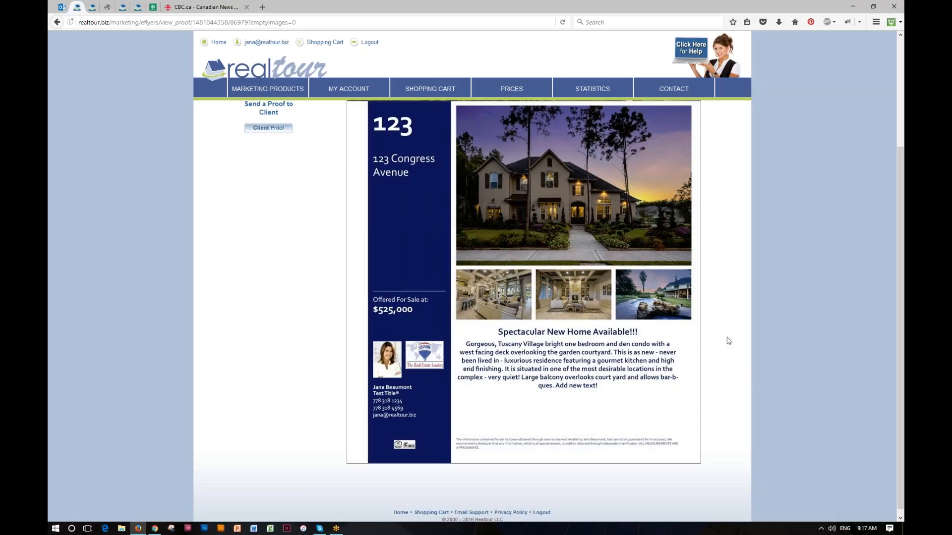
{"action": "scroll", "coordinate": [728, 340], "scroll_direction": "up", "scroll_amount": 2}
{"action": "scroll", "coordinate": [727, 340], "scroll_direction": "up", "scroll_amount": 2}
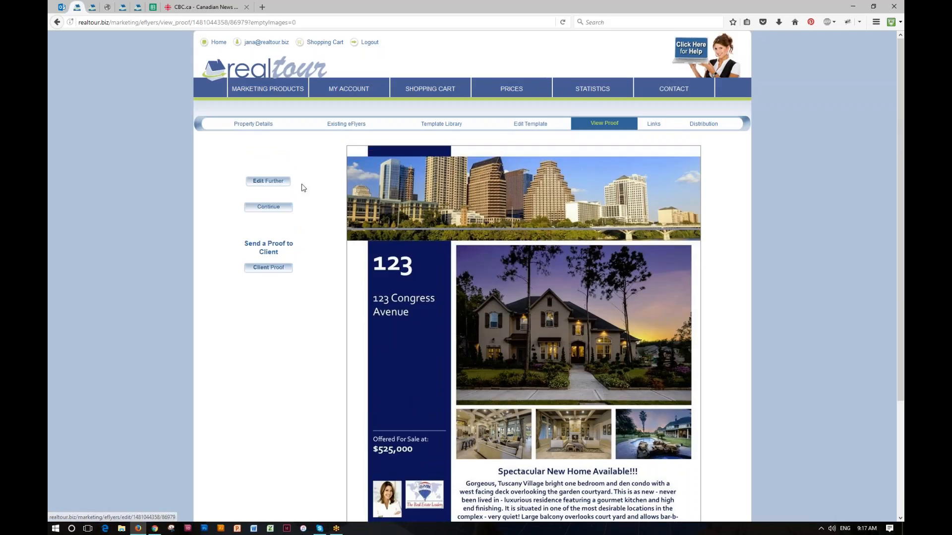
Return to the template, reopen the proof, and bring up the Client Proof form
{"action": "left_click", "coordinate": [267, 182]}
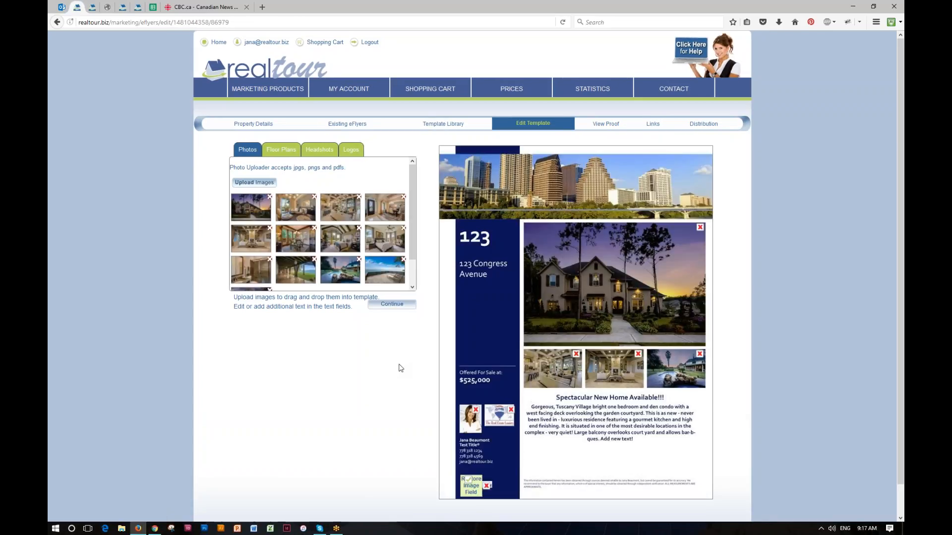
{"action": "left_click", "coordinate": [391, 305]}
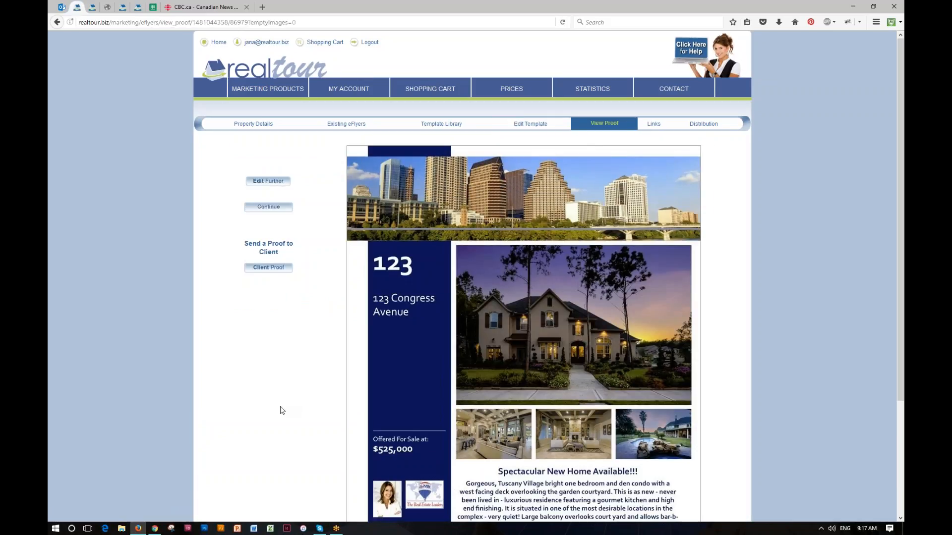
{"action": "scroll", "coordinate": [285, 404], "scroll_direction": "down", "scroll_amount": 3}
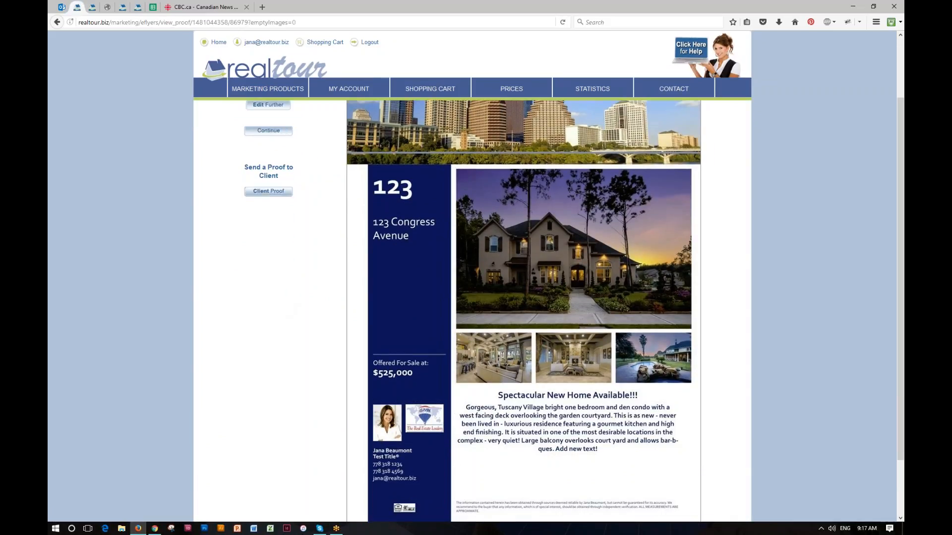
{"action": "left_click", "coordinate": [268, 192]}
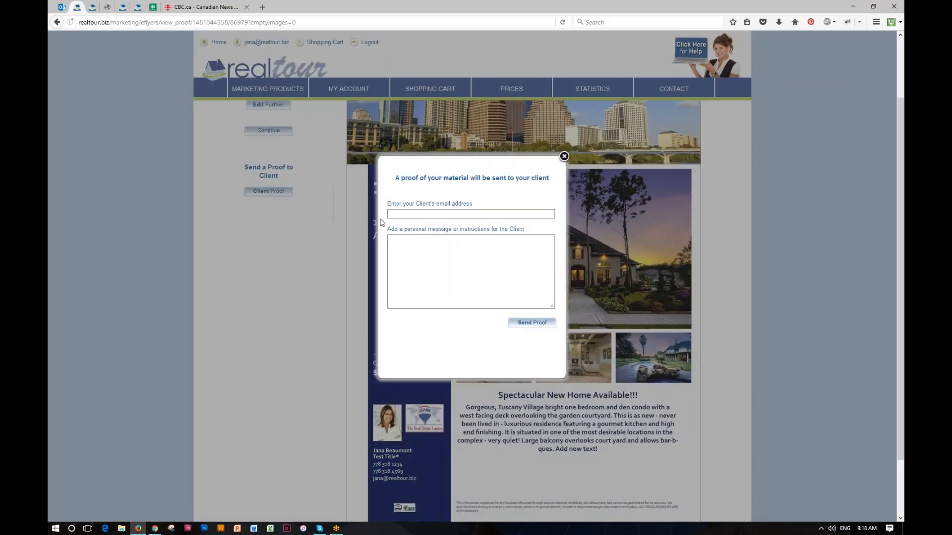
Close the Client Proof popup unsent, back on the View Proof page
{"action": "left_click", "coordinate": [392, 214]}
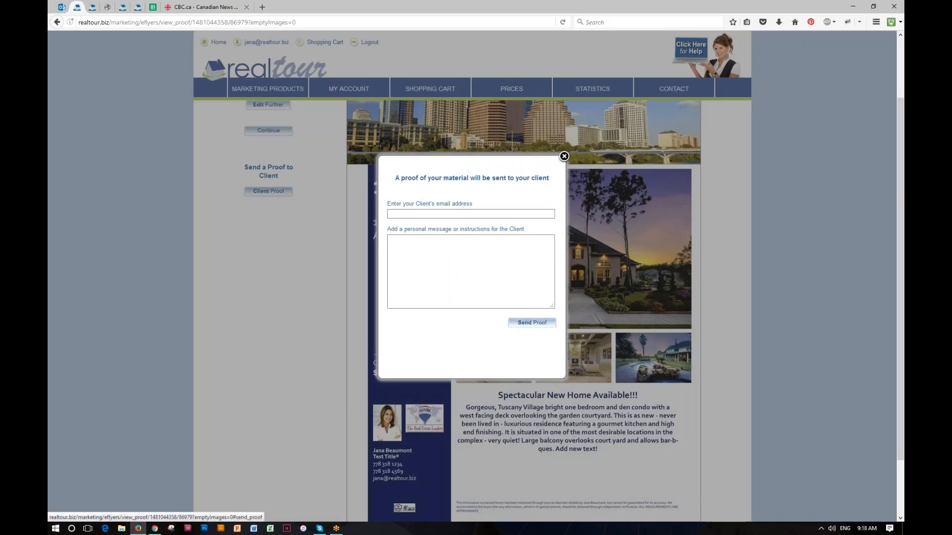
{"action": "left_click", "coordinate": [564, 157]}
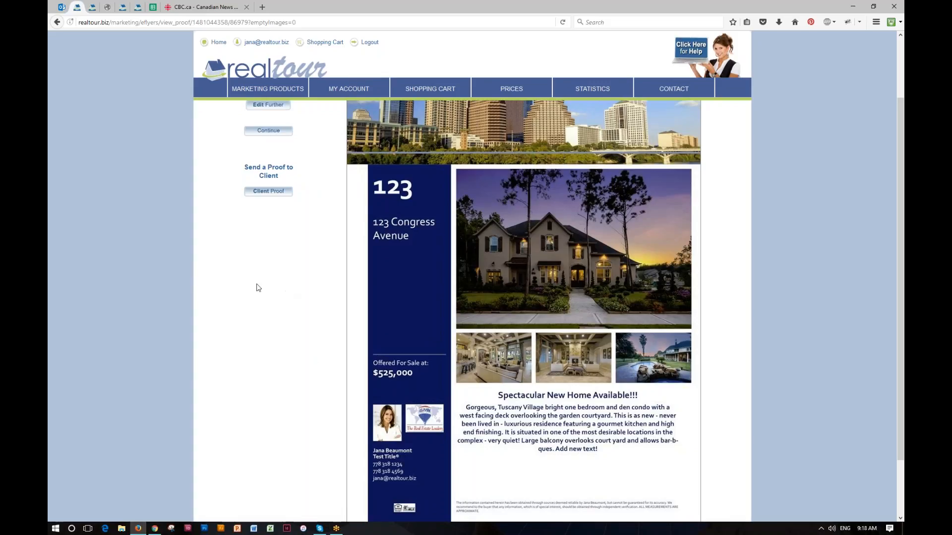
{"action": "scroll", "coordinate": [253, 307], "scroll_direction": "up", "scroll_amount": 3}
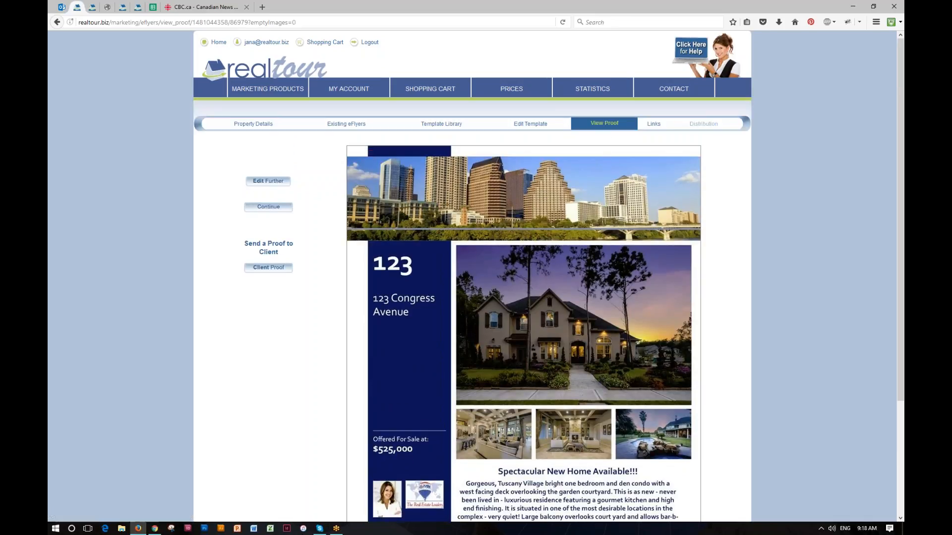
On the Links step, enter the subject line 'Amazing Property Austin Great Price'
{"action": "left_click", "coordinate": [654, 124]}
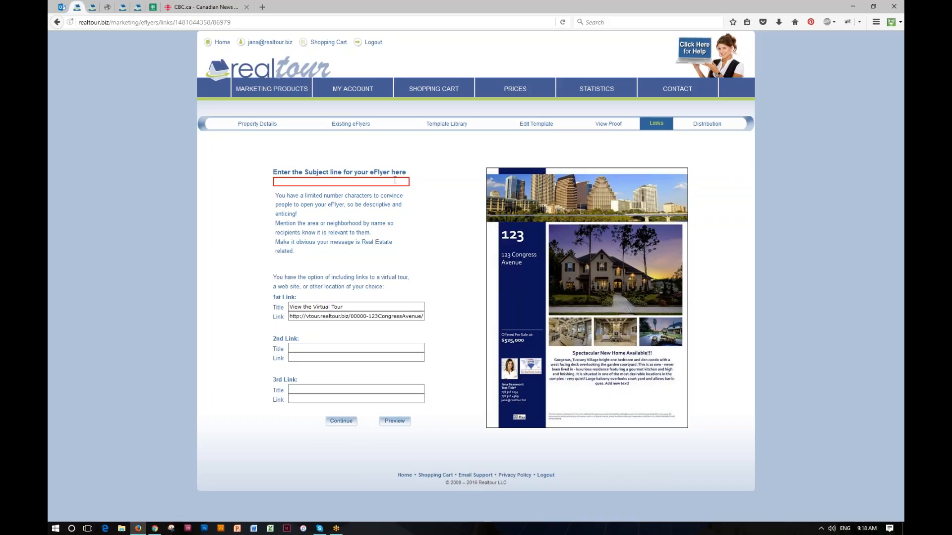
{"action": "type", "text": "Amazing Property Austin Great price"}
{"action": "key", "text": "BackSpace"}
{"action": "key", "text": "BackSpace"}
{"action": "key", "text": "BackSpace"}
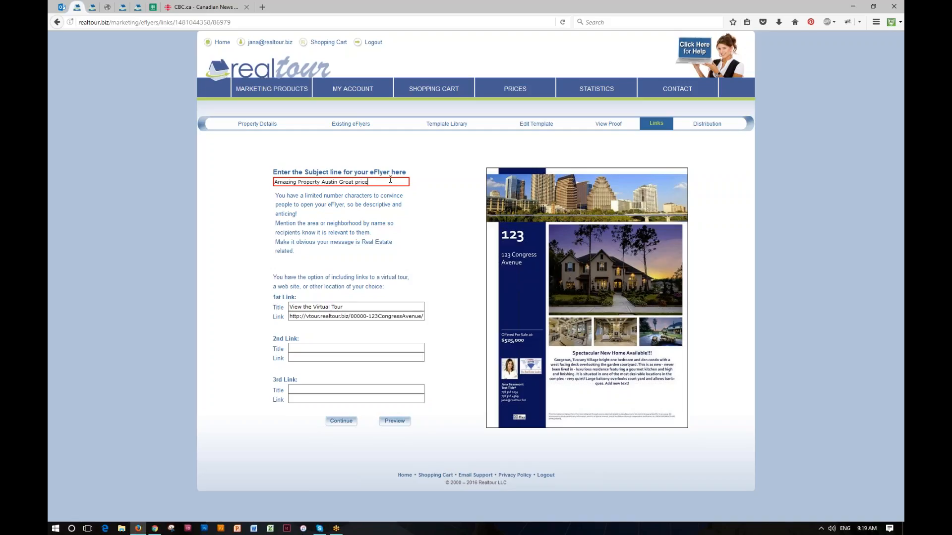
{"action": "left_click", "coordinate": [358, 182]}
{"action": "key", "text": "BackSpace"}
{"action": "type", "text": "P"}
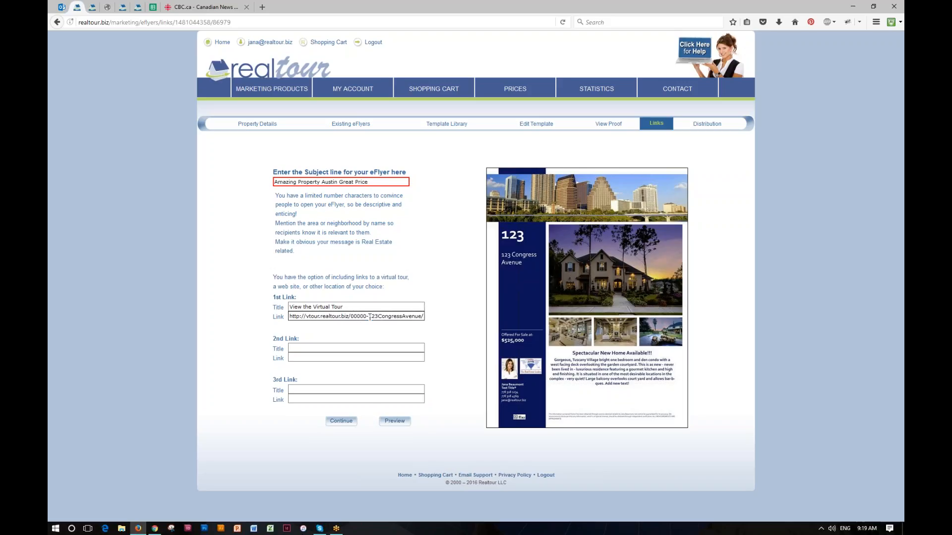
{"action": "left_click_drag", "start_coordinate": [369, 319], "coordinate": [434, 304]}
{"action": "left_click", "coordinate": [435, 303]}
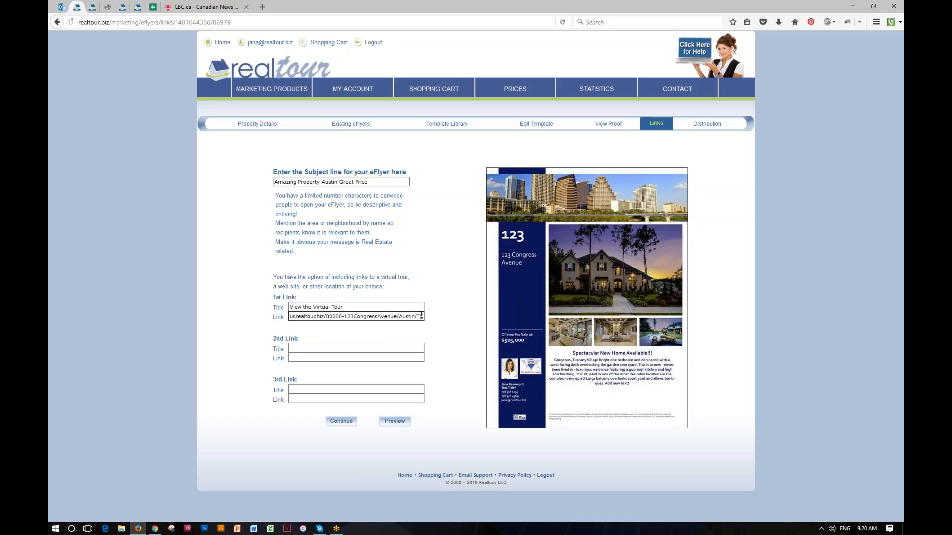
{"action": "left_click_drag", "start_coordinate": [420, 316], "coordinate": [450, 317]}
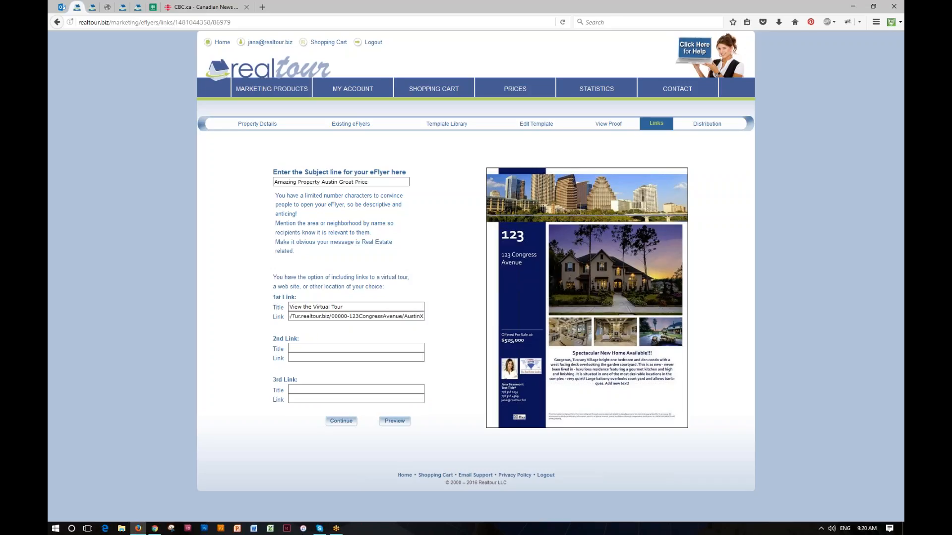
{"action": "left_click", "coordinate": [299, 346]}
{"action": "type", "text": "Welcome to Austin"}
{"action": "left_click", "coordinate": [394, 357]}
{"action": "type", "text": "ww"}
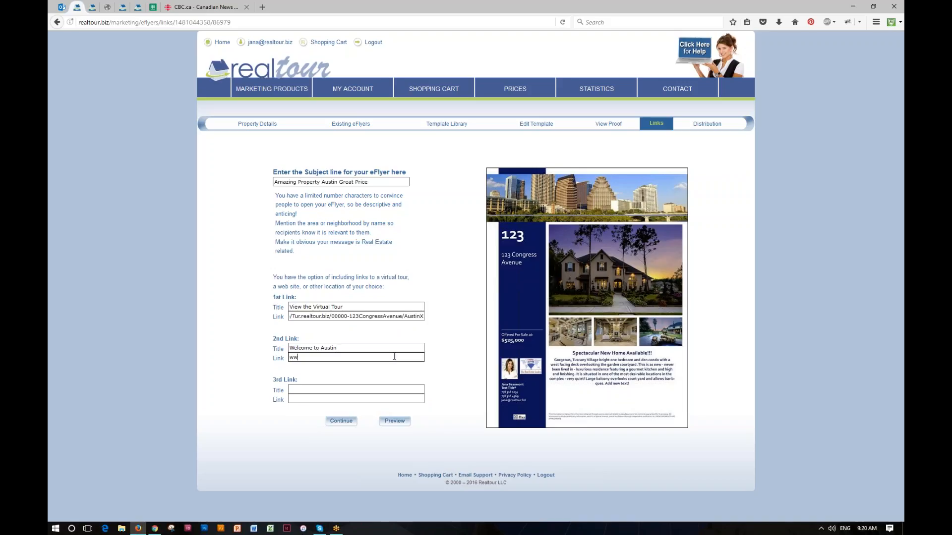
{"action": "type", "text": "w.austin.com"}
Add a third link 'Visit My Website' pointing to the agent's website address
{"action": "left_click", "coordinate": [348, 390]}
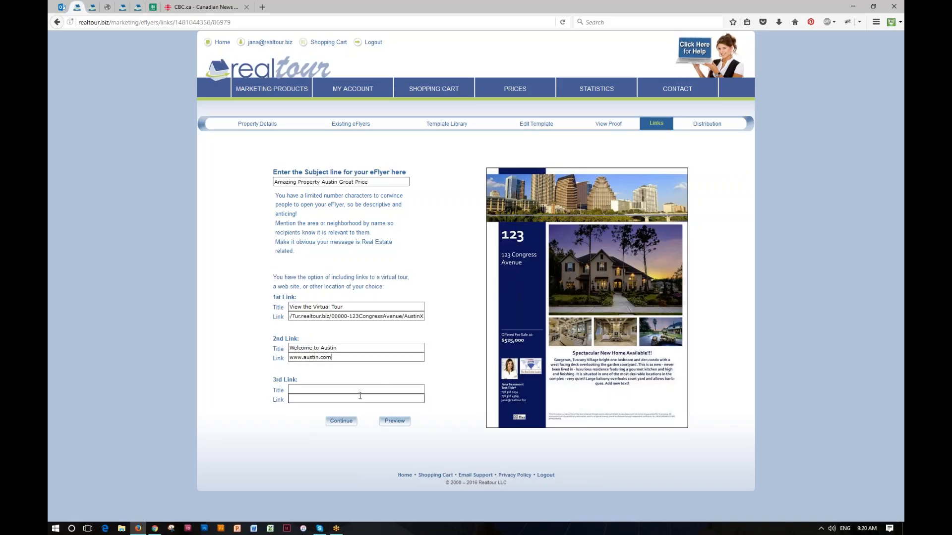
{"action": "type", "text": "Visi"}
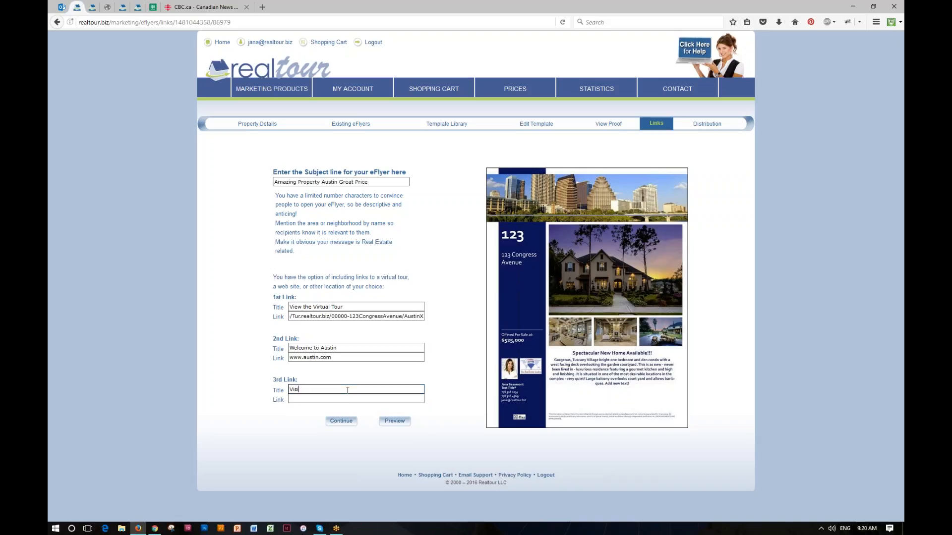
{"action": "type", "text": "t My Website"}
{"action": "left_click", "coordinate": [347, 399]}
{"action": "type", "text": "ww"}
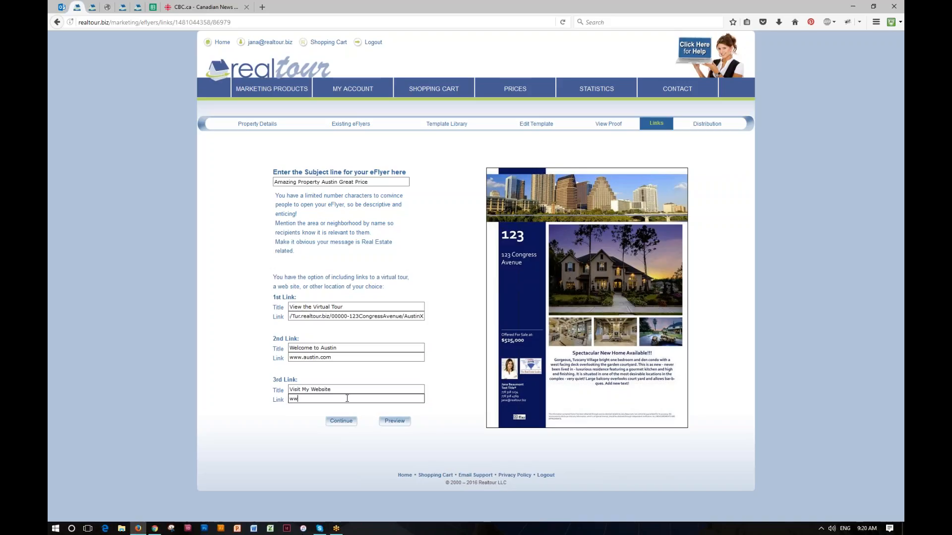
{"action": "type", "text": "w.jana.com"}
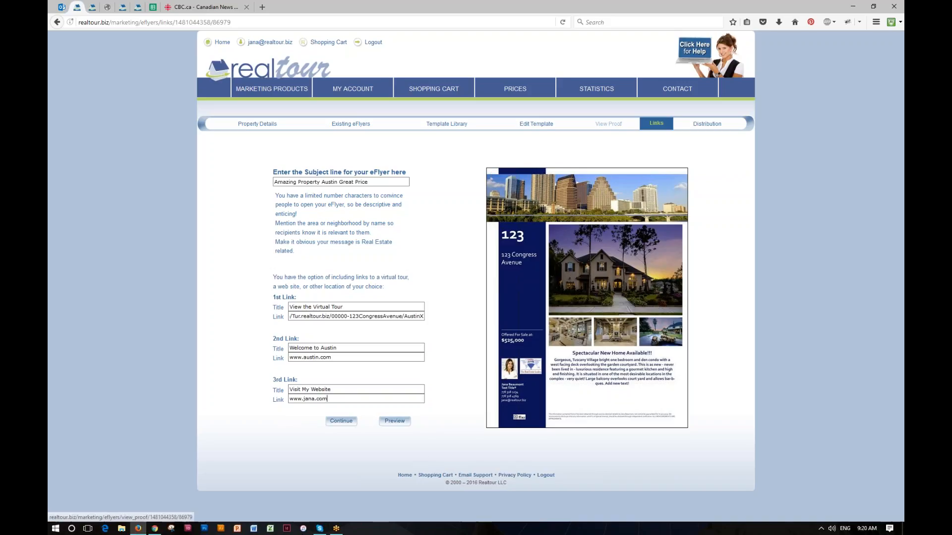
{"action": "left_click", "coordinate": [395, 421]}
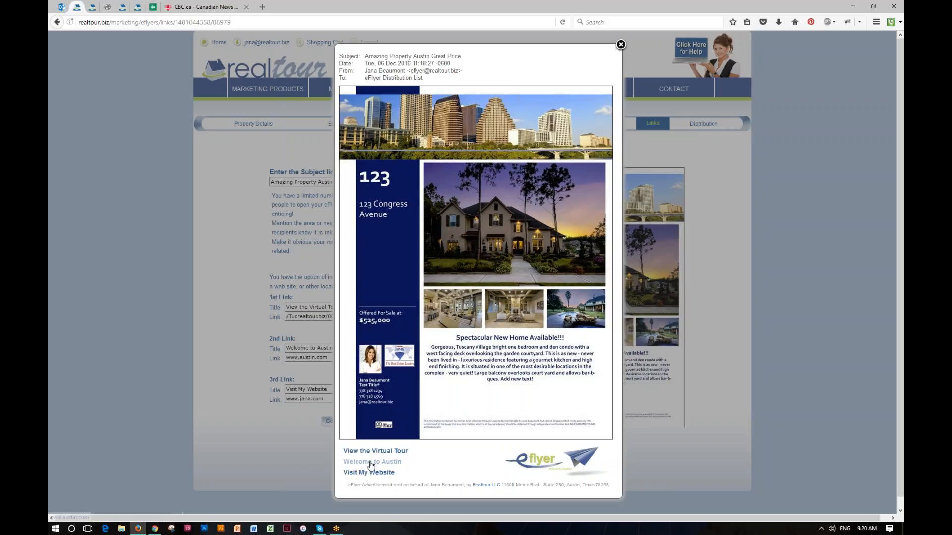
{"action": "left_click", "coordinate": [371, 463]}
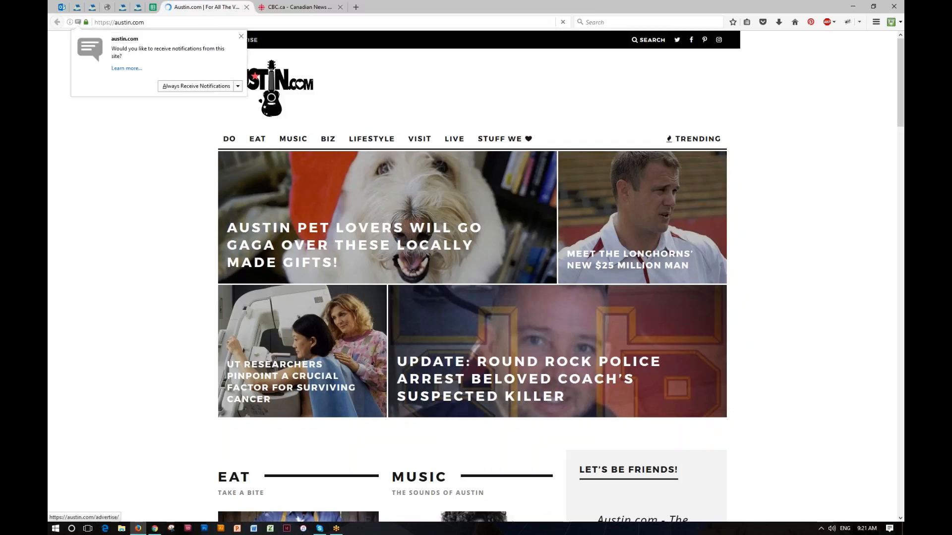
{"action": "left_click", "coordinate": [247, 7]}
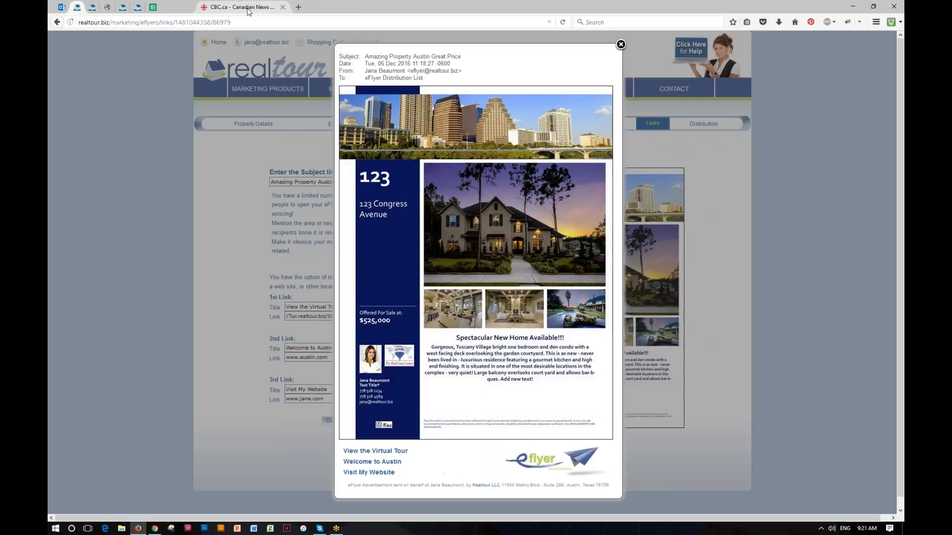
{"action": "left_click", "coordinate": [381, 474]}
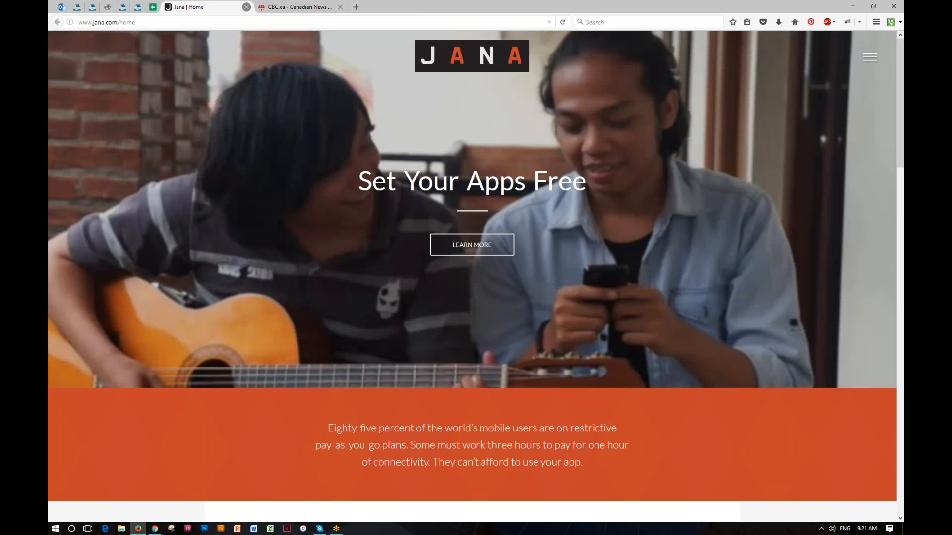
{"action": "left_click", "coordinate": [246, 7]}
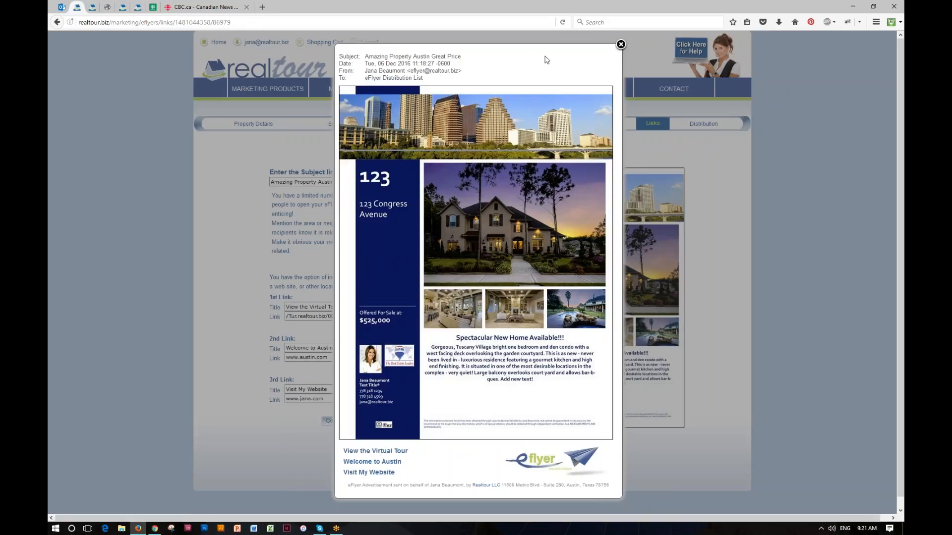
{"action": "left_click", "coordinate": [621, 45]}
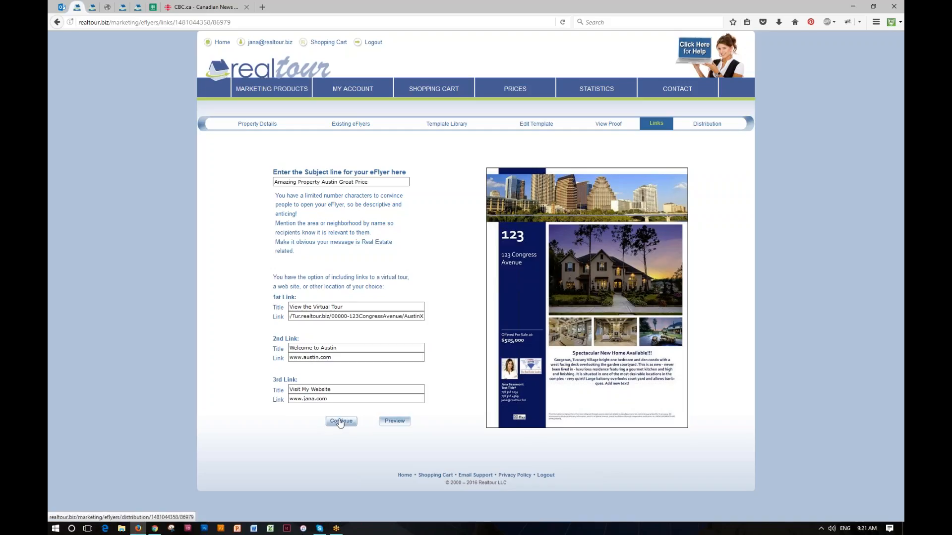
On the Distribution step, choose Add Email Map Blast to open the area map
{"action": "left_click", "coordinate": [705, 126]}
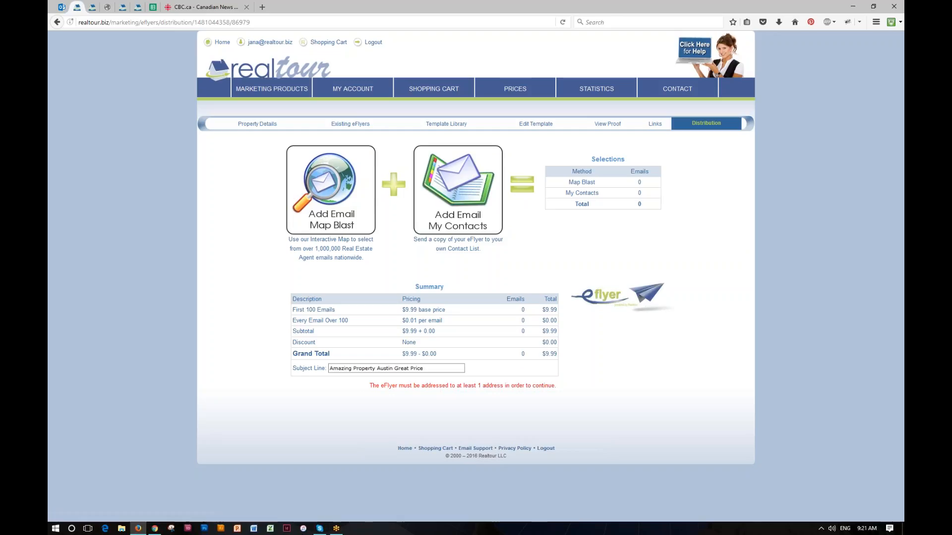
{"action": "left_click", "coordinate": [324, 189]}
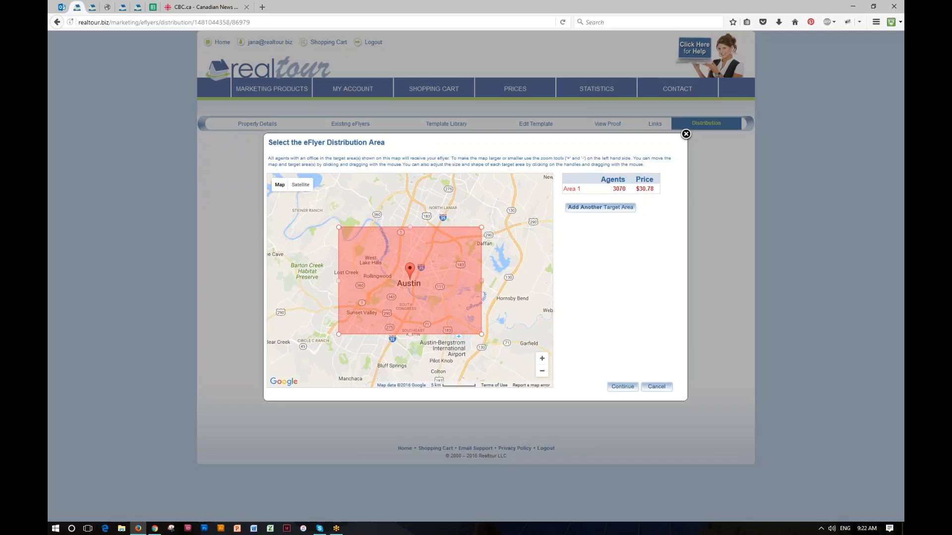
Shrink the red target rectangle and fit it over central downtown Austin, zooming in twice
{"action": "left_click_drag", "start_coordinate": [476, 281], "coordinate": [436, 281]}
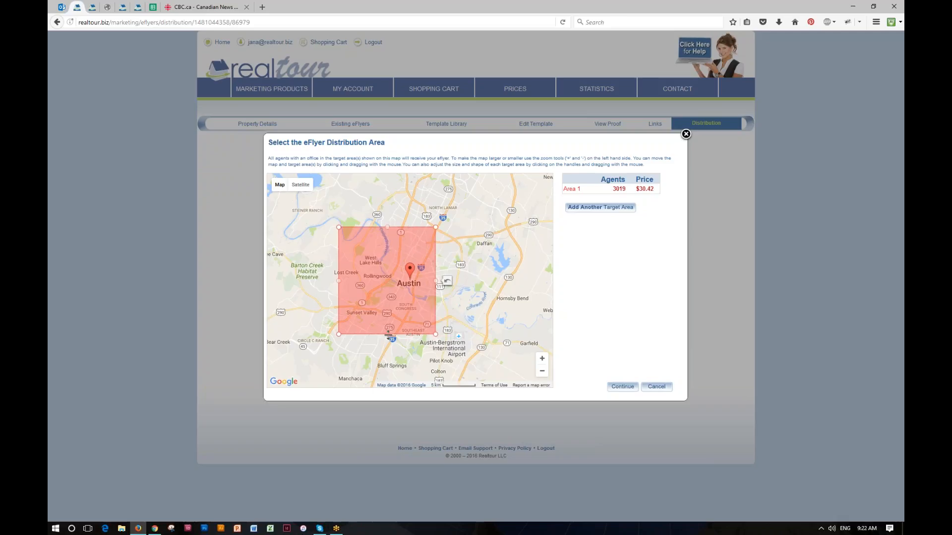
{"action": "left_click_drag", "start_coordinate": [387, 334], "coordinate": [388, 309]}
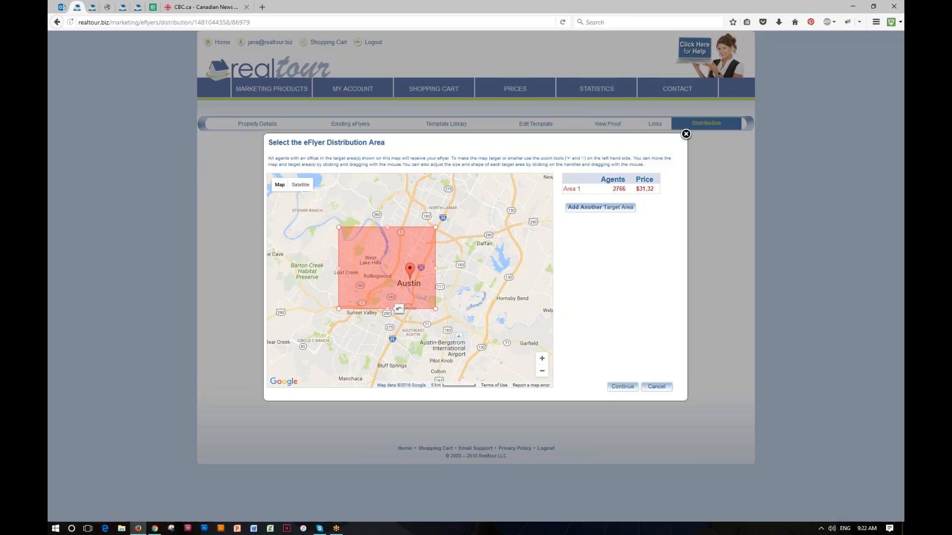
{"action": "left_click_drag", "start_coordinate": [374, 267], "coordinate": [376, 267]}
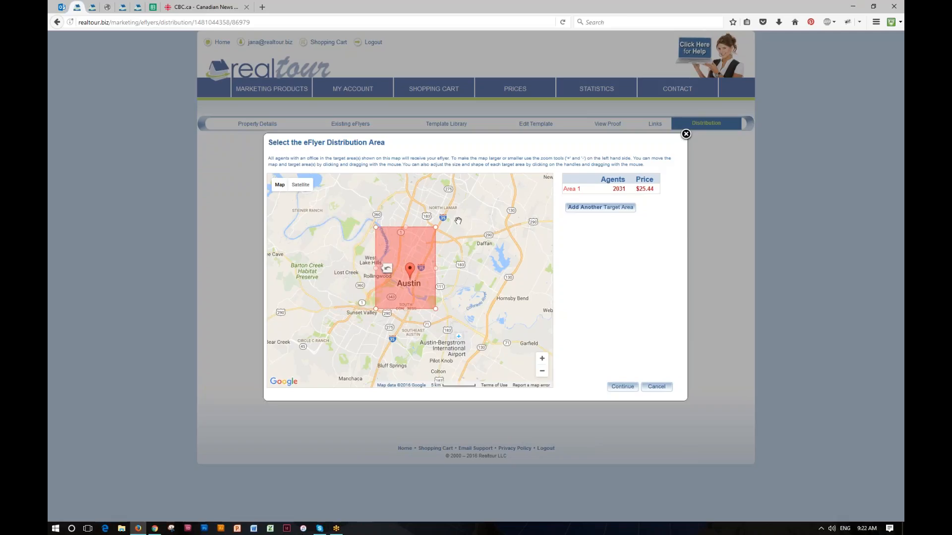
{"action": "left_click", "coordinate": [542, 358]}
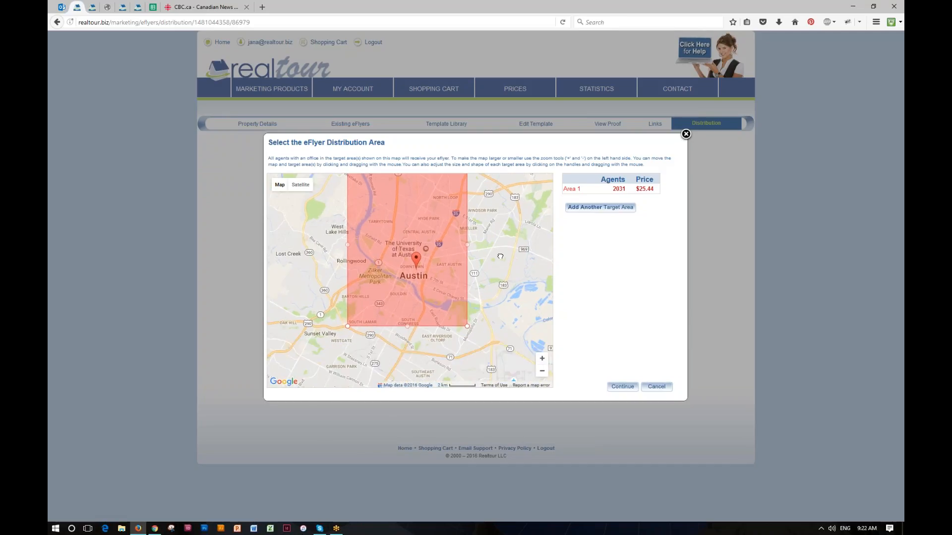
{"action": "left_click_drag", "start_coordinate": [503, 275], "coordinate": [534, 254]}
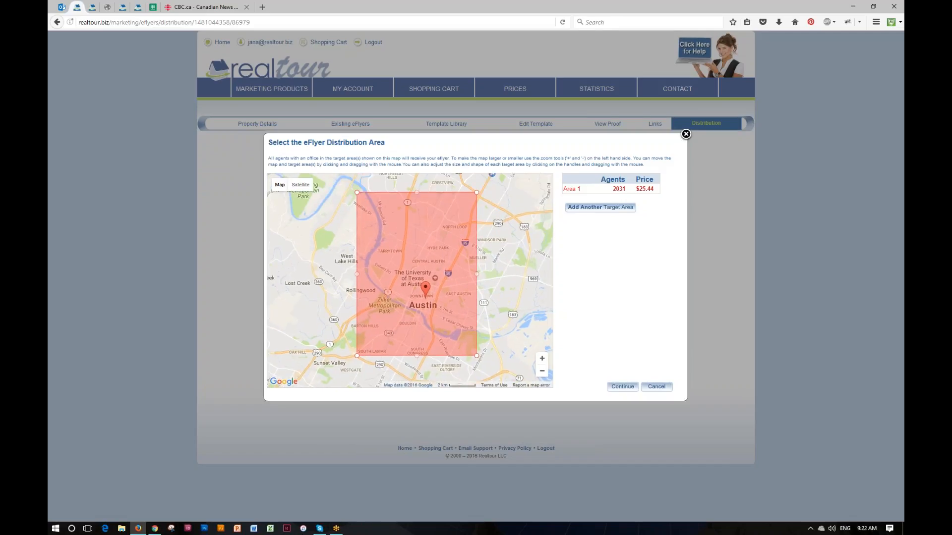
{"action": "left_click_drag", "start_coordinate": [425, 239], "coordinate": [425, 263]}
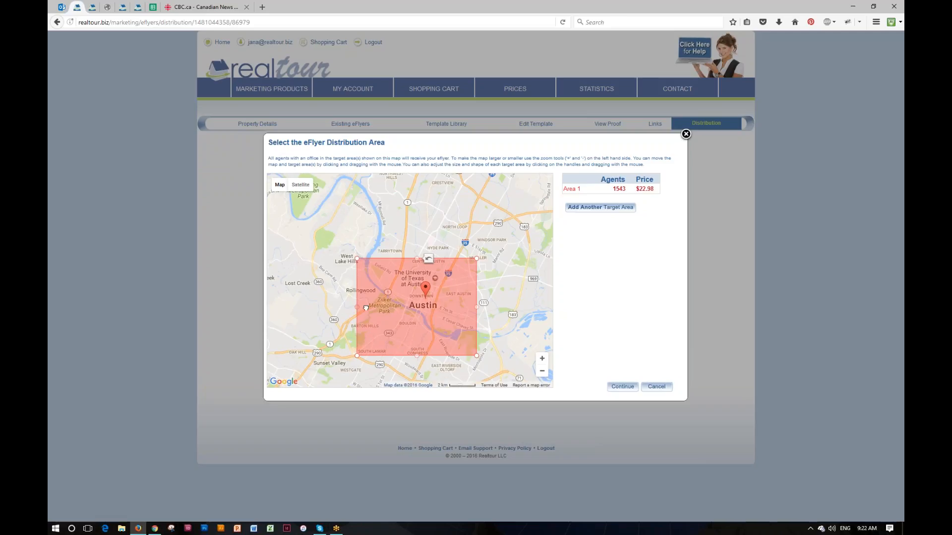
{"action": "left_click_drag", "start_coordinate": [357, 307], "coordinate": [393, 307]}
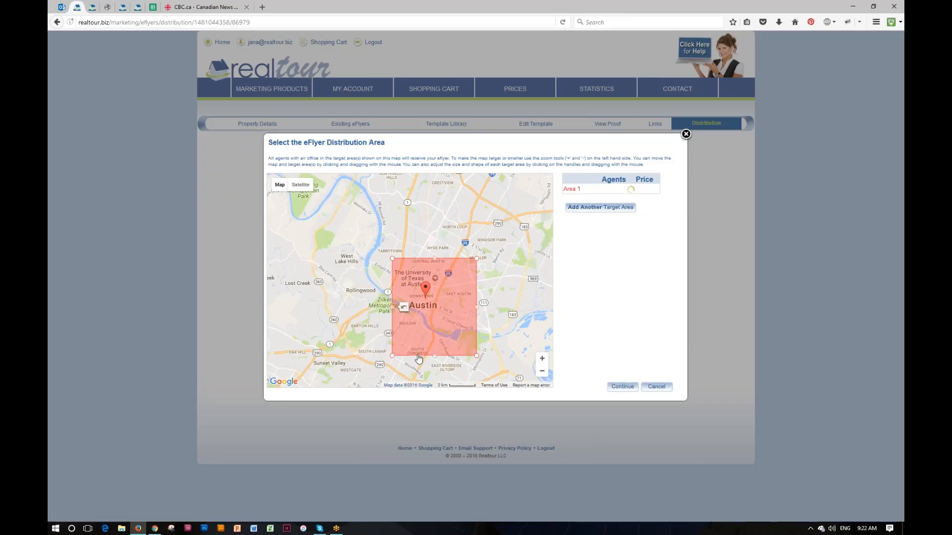
{"action": "left_click", "coordinate": [542, 359]}
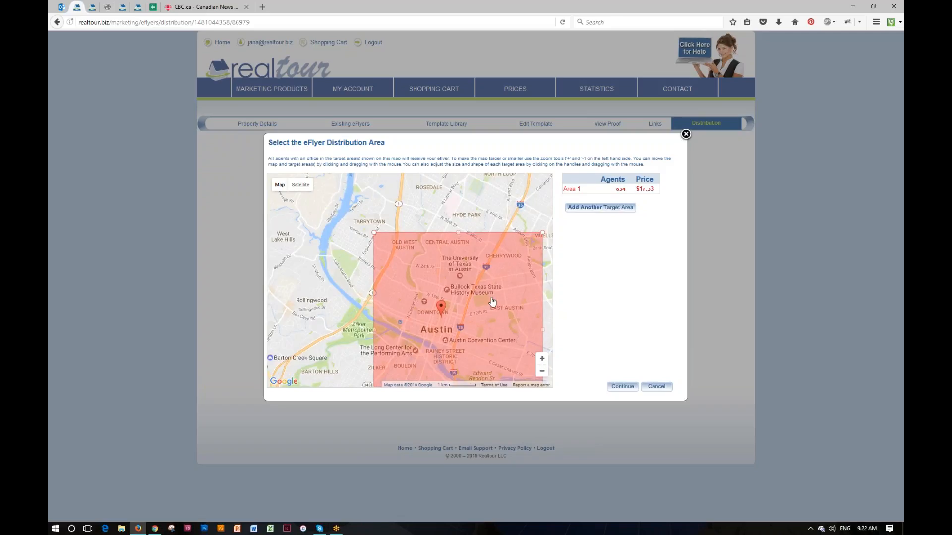
{"action": "left_click_drag", "start_coordinate": [492, 306], "coordinate": [473, 260]}
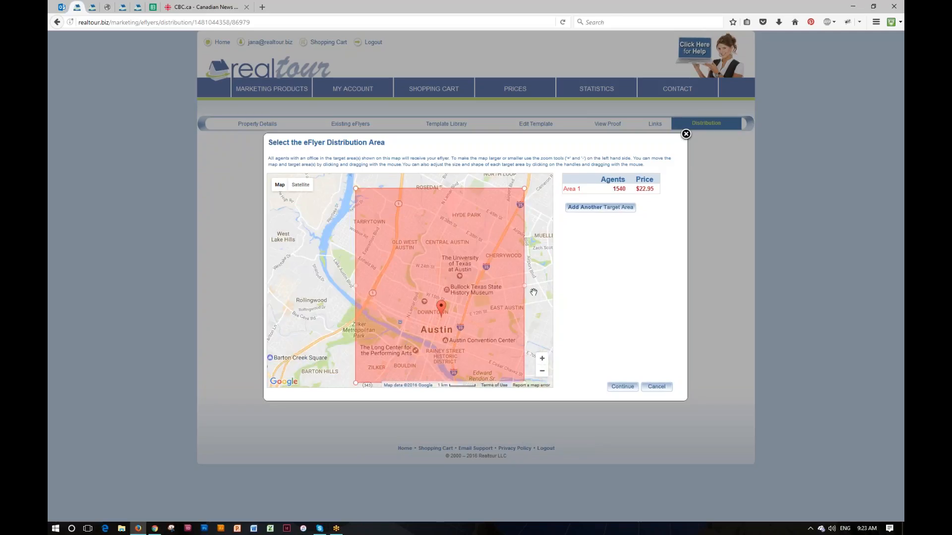
{"action": "left_click_drag", "start_coordinate": [534, 293], "coordinate": [508, 291]}
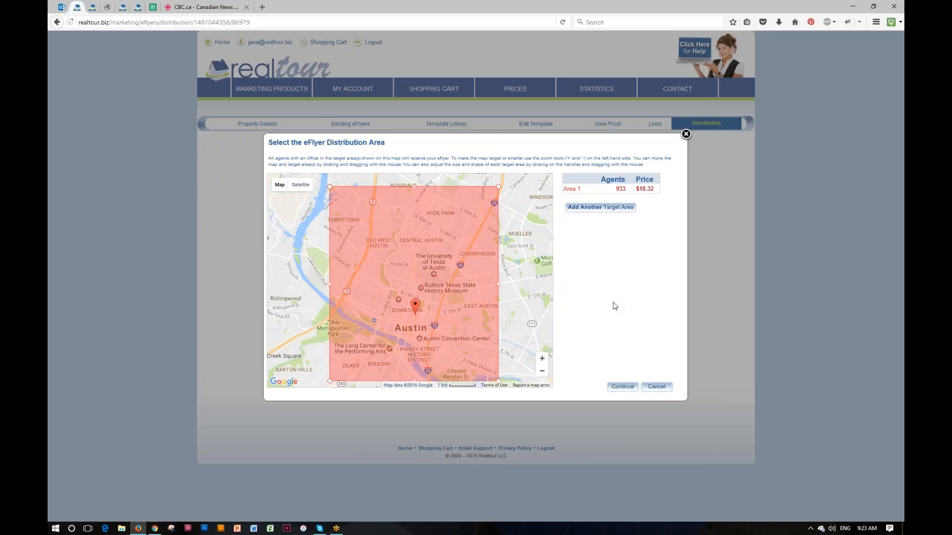
Add a second target area and move it around the Daffan and Webberville area
{"action": "left_click", "coordinate": [596, 208]}
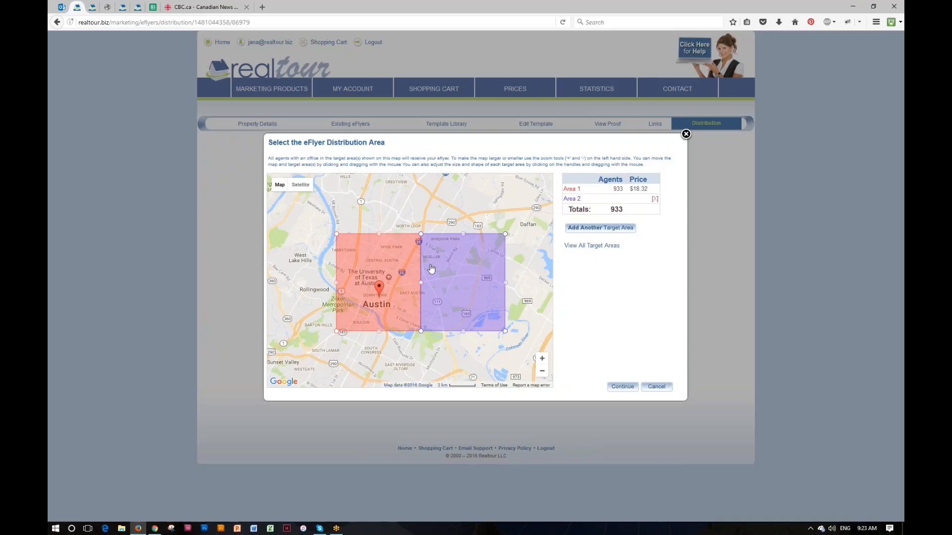
{"action": "left_click_drag", "start_coordinate": [453, 272], "coordinate": [489, 234]}
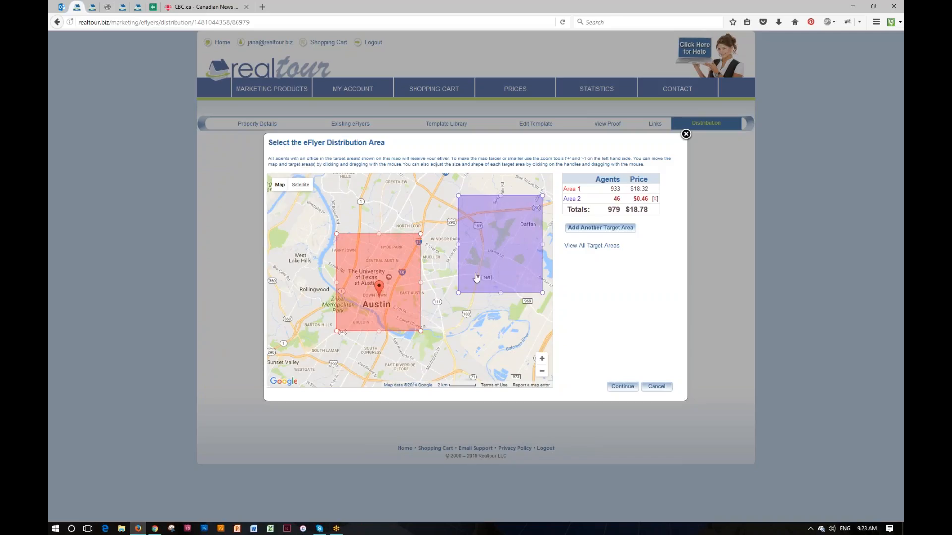
{"action": "left_click", "coordinate": [542, 371]}
{"action": "left_click_drag", "start_coordinate": [523, 274], "coordinate": [470, 296]}
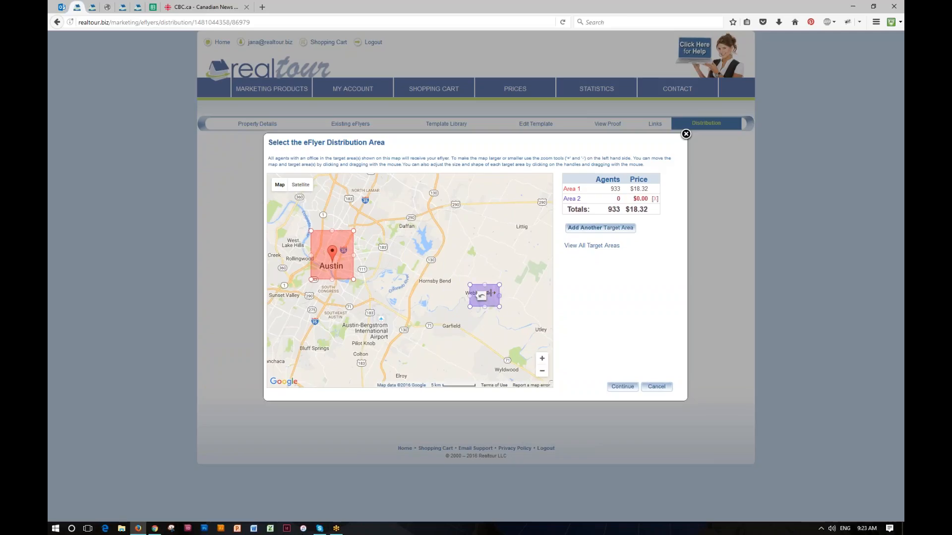
{"action": "left_click", "coordinate": [542, 359]}
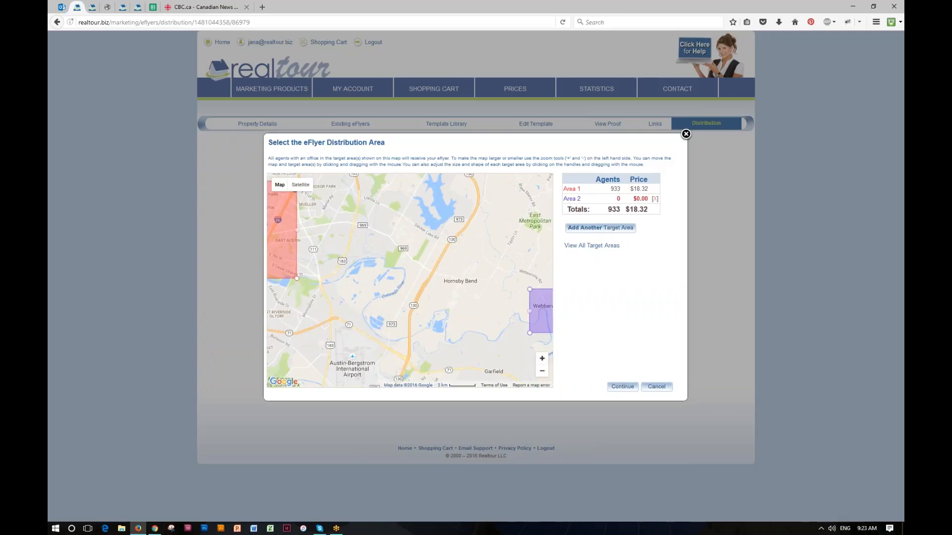
{"action": "left_click_drag", "start_coordinate": [509, 318], "coordinate": [390, 301]}
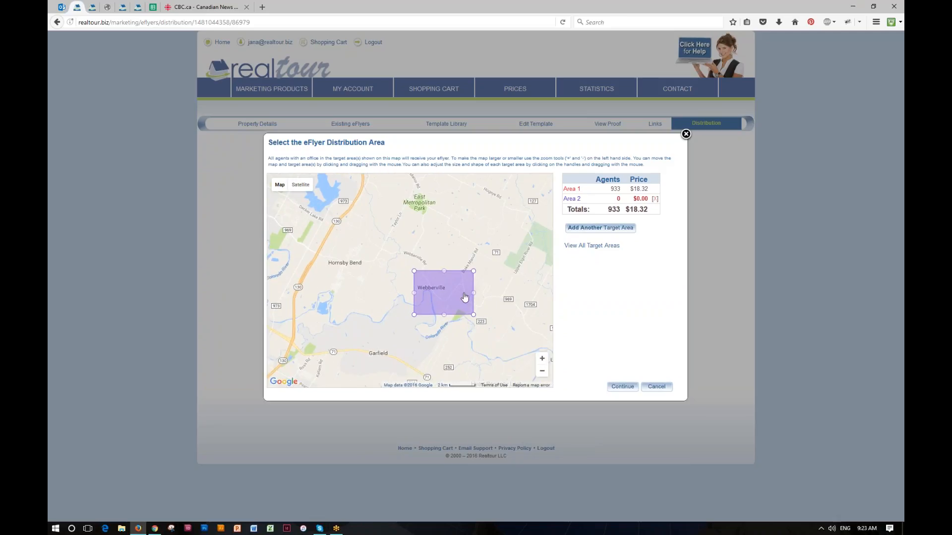
{"action": "left_click_drag", "start_coordinate": [464, 296], "coordinate": [462, 292]}
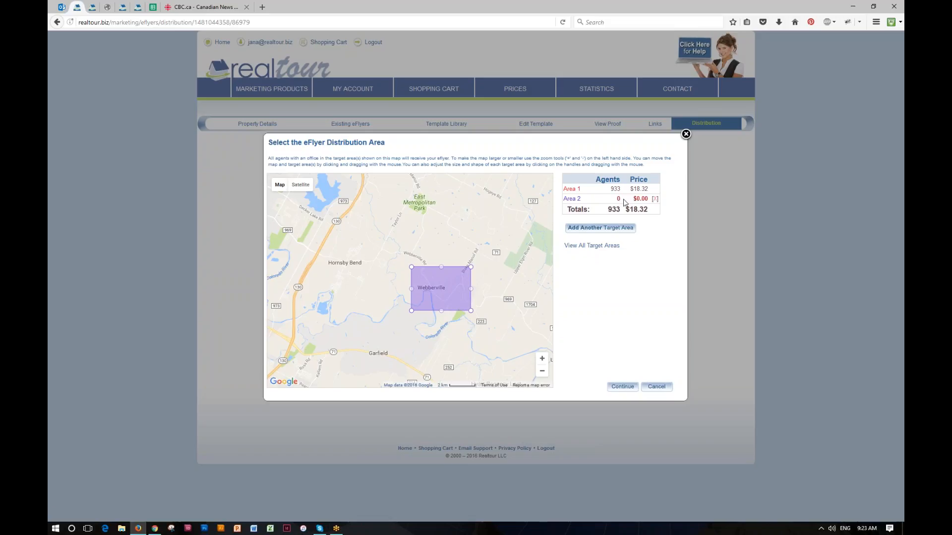
{"action": "left_click_drag", "start_coordinate": [459, 284], "coordinate": [368, 261]}
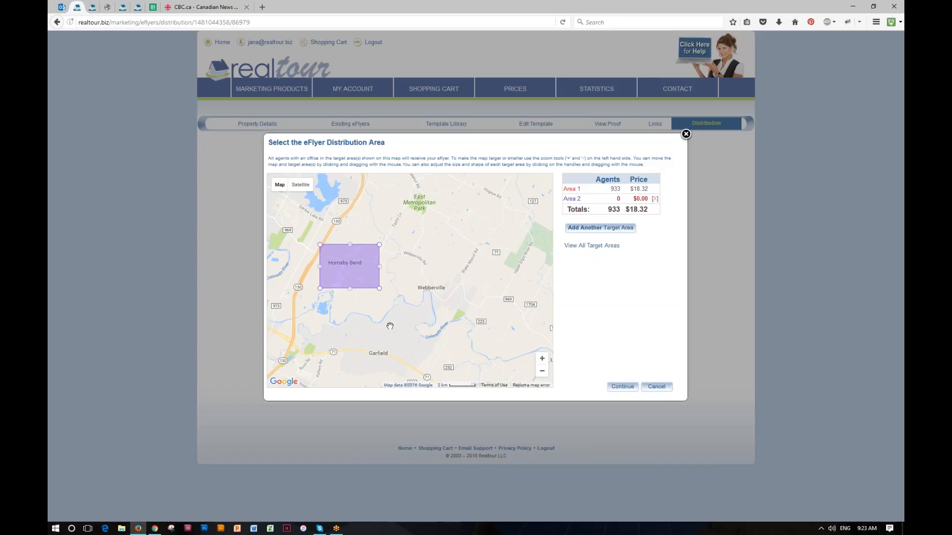
Move Area 2 to Garrison Park southwest of Austin, covering 52 agents for $18.84 total
{"action": "left_click_drag", "start_coordinate": [397, 328], "coordinate": [563, 316]}
{"action": "left_click_drag", "start_coordinate": [534, 258], "coordinate": [334, 346]}
{"action": "left_click_drag", "start_coordinate": [391, 321], "coordinate": [499, 224]}
{"action": "left_click_drag", "start_coordinate": [443, 243], "coordinate": [360, 223]}
{"action": "left_click_drag", "start_coordinate": [416, 256], "coordinate": [480, 320]}
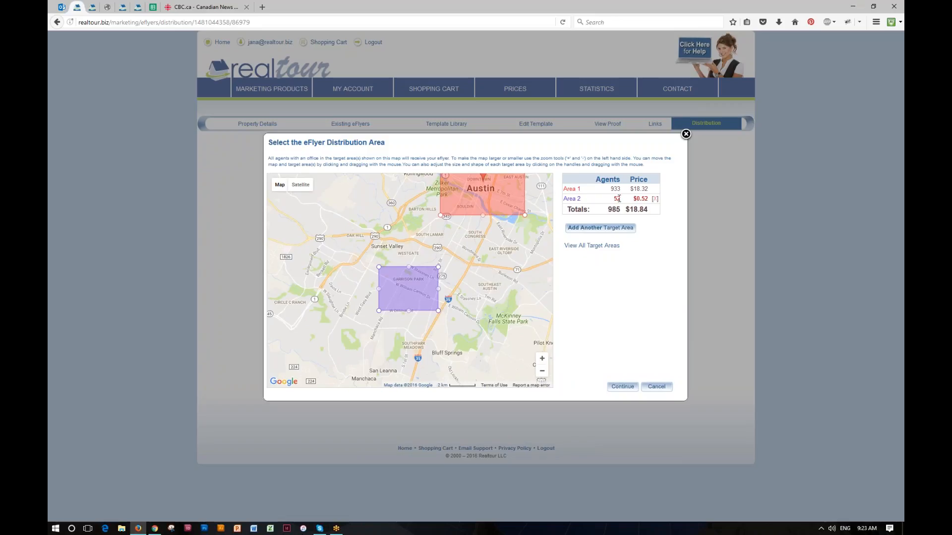
{"action": "left_click_drag", "start_coordinate": [495, 275], "coordinate": [463, 341]}
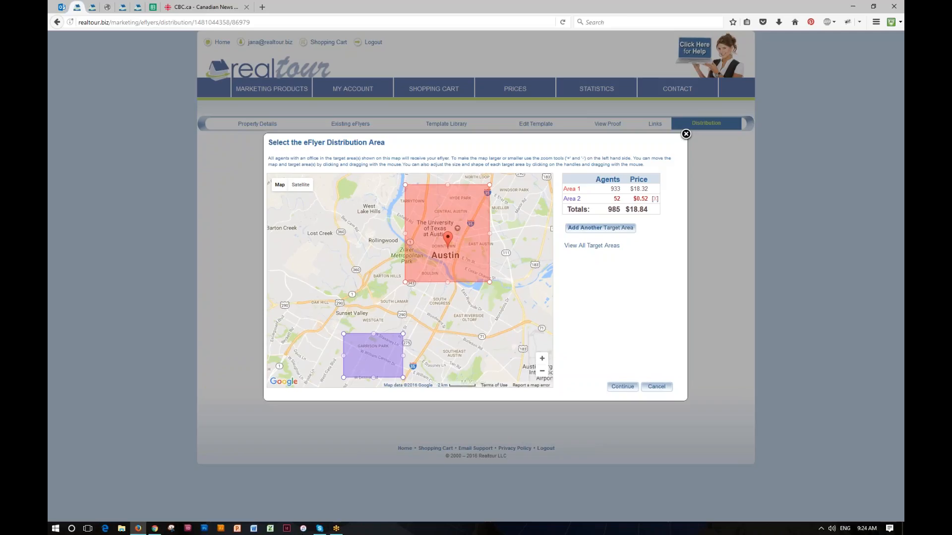
{"action": "left_click", "coordinate": [542, 371]}
{"action": "left_click", "coordinate": [542, 372]}
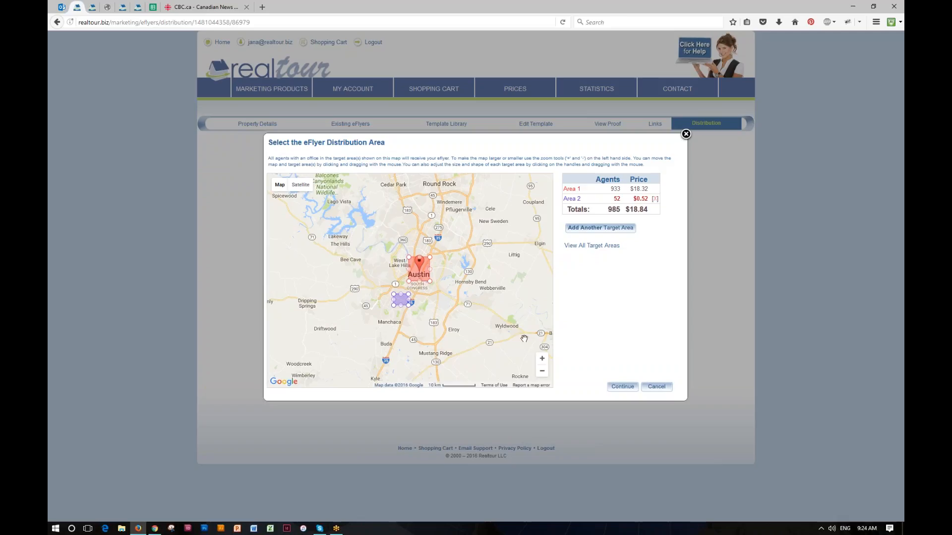
{"action": "left_click", "coordinate": [542, 359]}
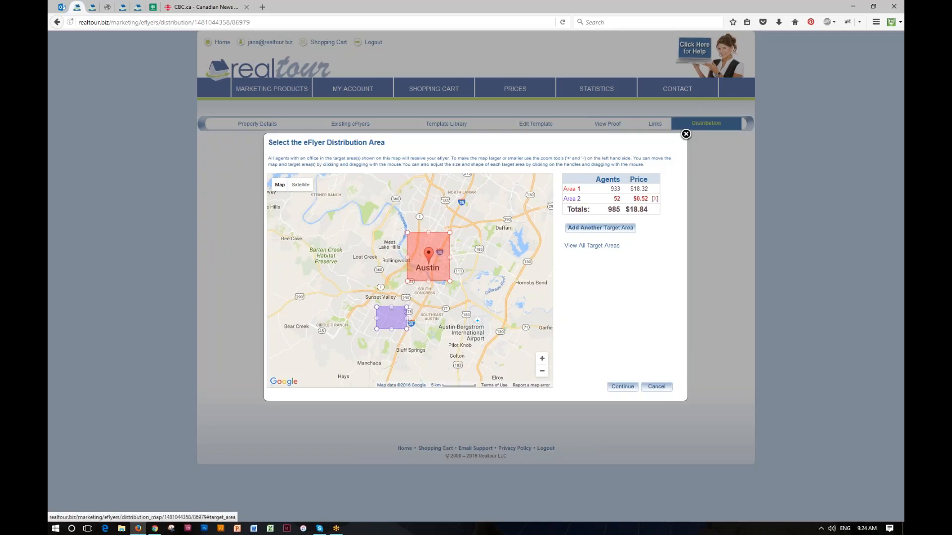
Delete Area 2, accept the 933-email $18.32 Map Blast, and open Contacts and Distribution Lists
{"action": "left_click", "coordinate": [655, 199]}
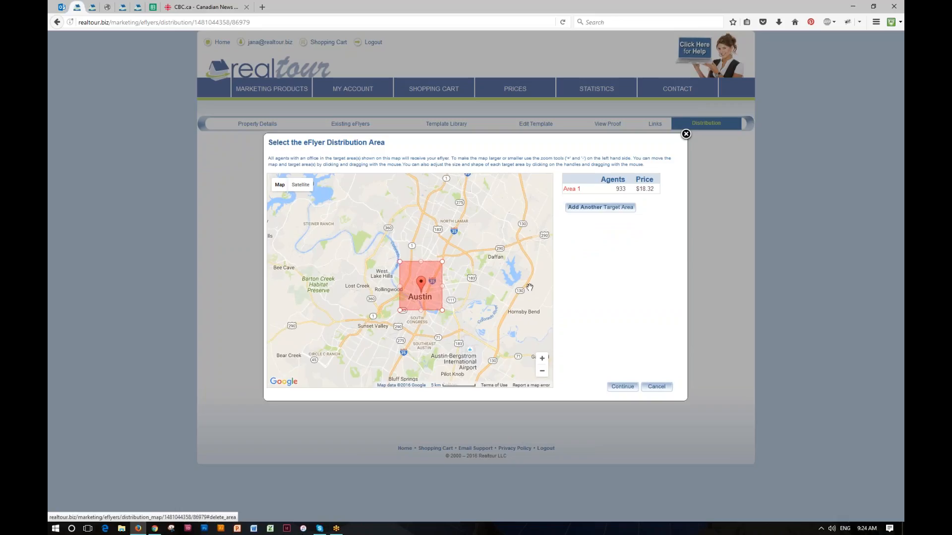
{"action": "left_click", "coordinate": [623, 386]}
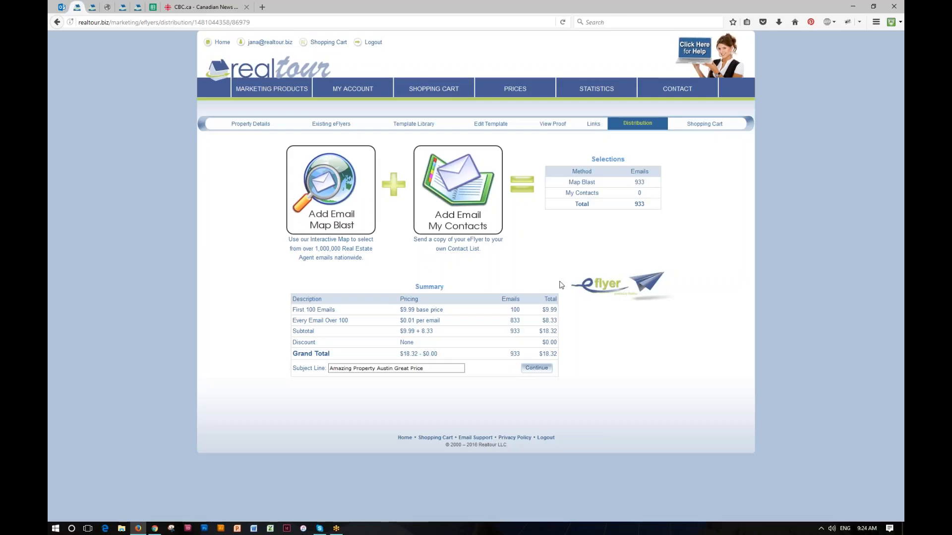
{"action": "left_click", "coordinate": [459, 199]}
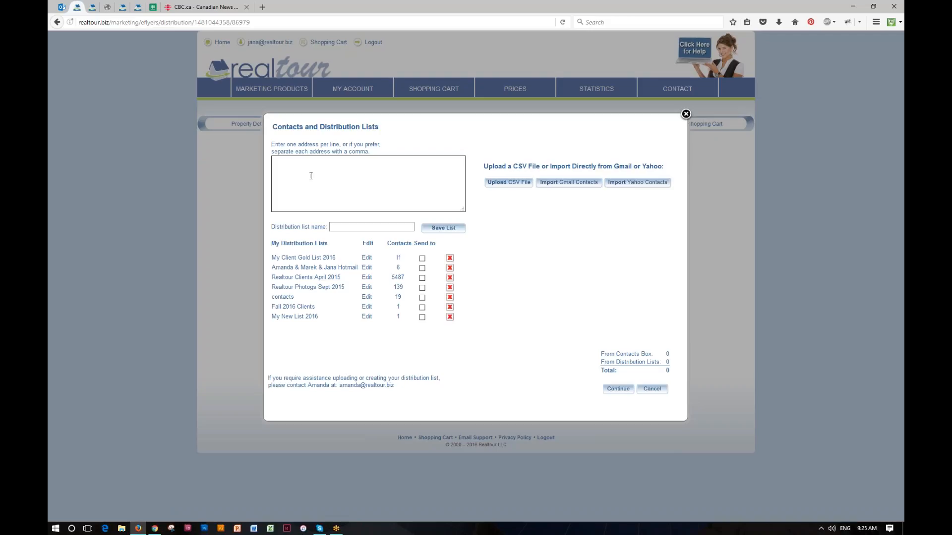
Enter one contact's e-mail address and save it as the distribution list 'My Best Clients 2016'
{"action": "left_click", "coordinate": [351, 227]}
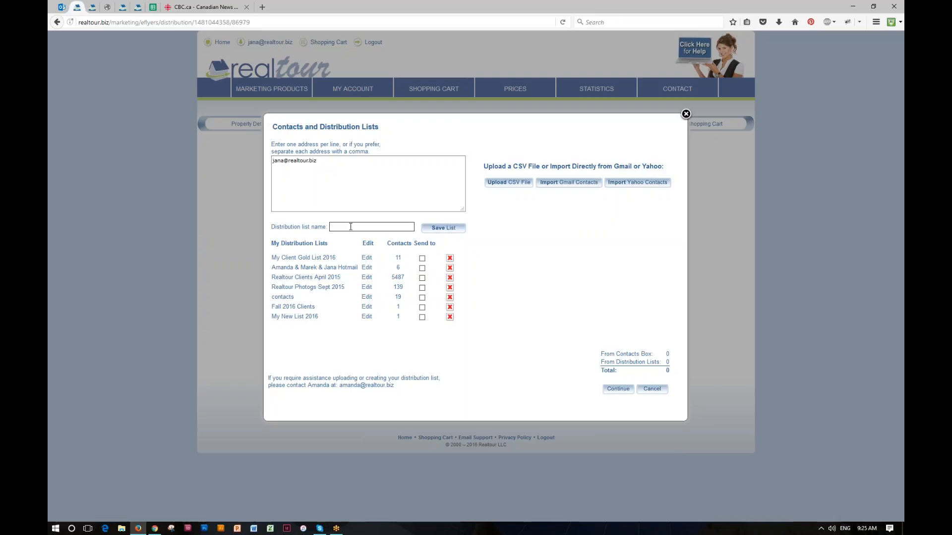
{"action": "type", "text": "My Best CVliebnts"}
{"action": "key", "text": "BackSpace"}
{"action": "key", "text": "BackSpace"}
{"action": "key", "text": "BackSpace"}
{"action": "key", "text": "BackSpace"}
{"action": "key", "text": "BackSpace"}
{"action": "key", "text": "BackSpace"}
{"action": "key", "text": "BackSpace"}
{"action": "key", "text": "BackSpace"}
{"action": "type", "text": "lients 2"}
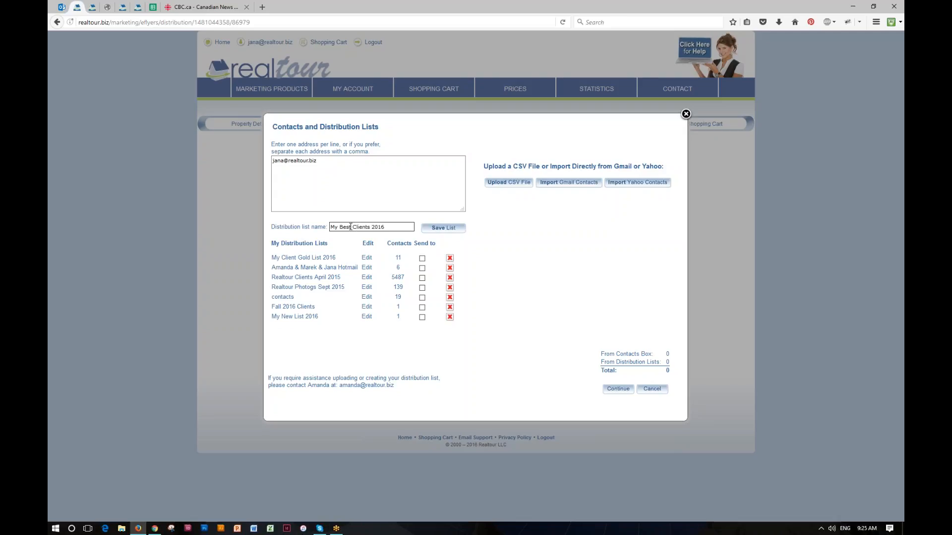
{"action": "type", "text": "016"}
{"action": "left_click", "coordinate": [425, 230]}
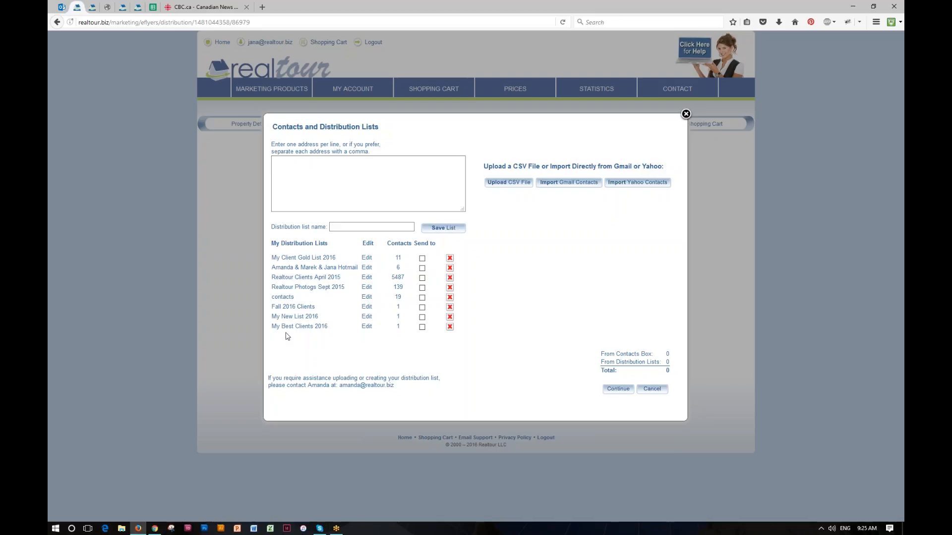
Select My Best Clients 2016 and My Client Gold List 2016 as recipients, reviewing the Gold list unchanged
{"action": "left_click", "coordinate": [422, 328]}
{"action": "left_click", "coordinate": [423, 259]}
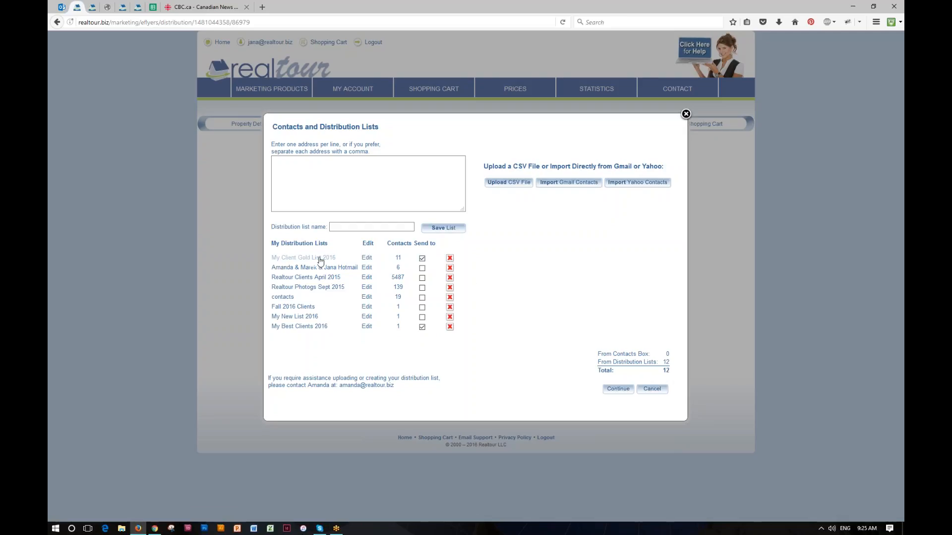
{"action": "left_click", "coordinate": [278, 258]}
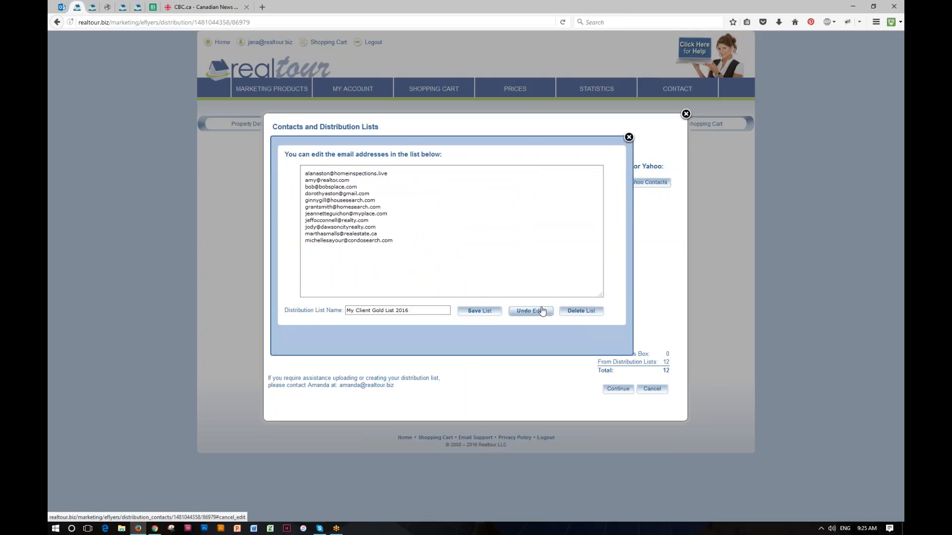
{"action": "left_click", "coordinate": [629, 138]}
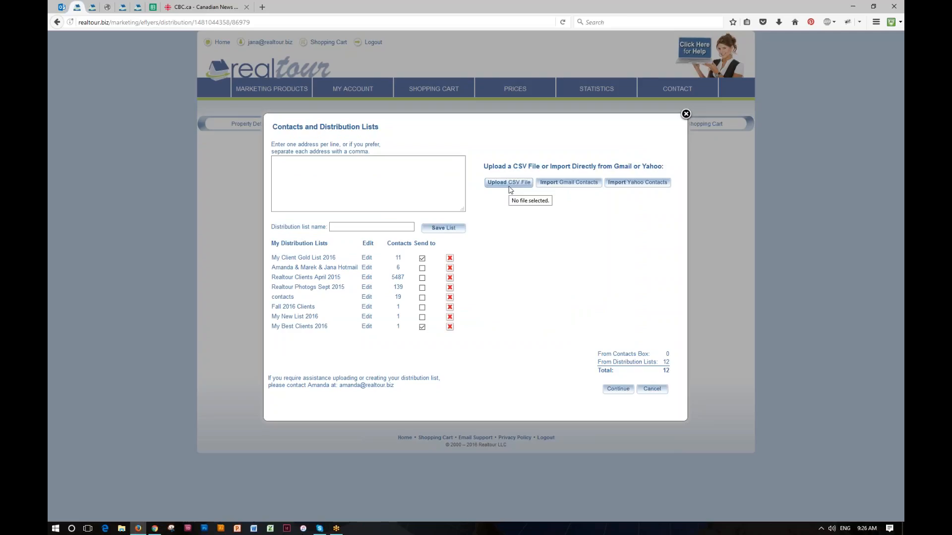
{"action": "left_click", "coordinate": [508, 186]}
Put the $19.91 eFlyer Email Blast order in the cart, delete it, and return to the dashboard
{"action": "left_click", "coordinate": [621, 391]}
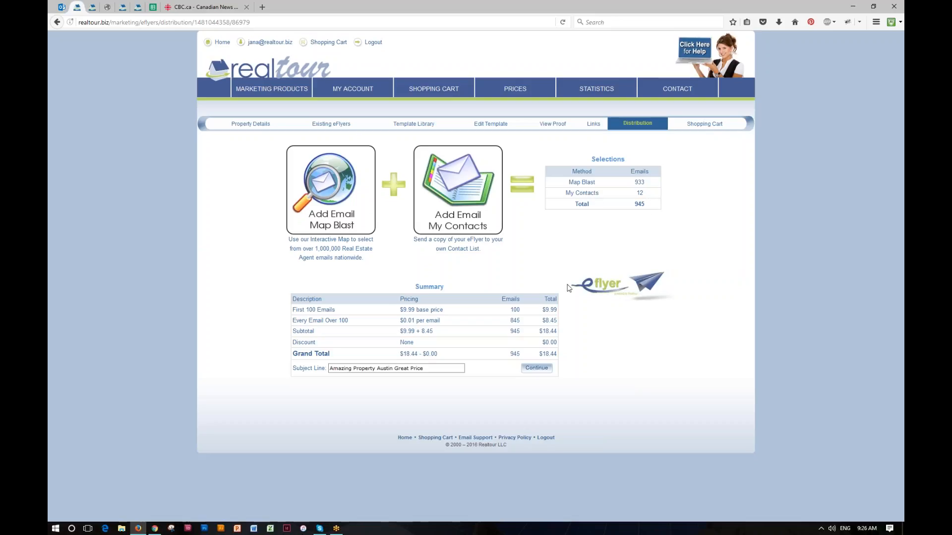
{"action": "left_click", "coordinate": [537, 368]}
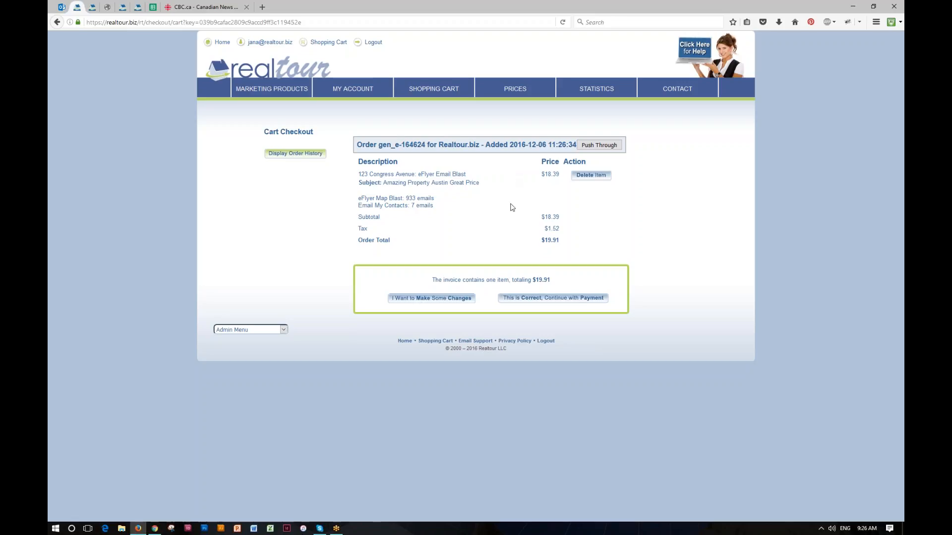
{"action": "left_click", "coordinate": [586, 177]}
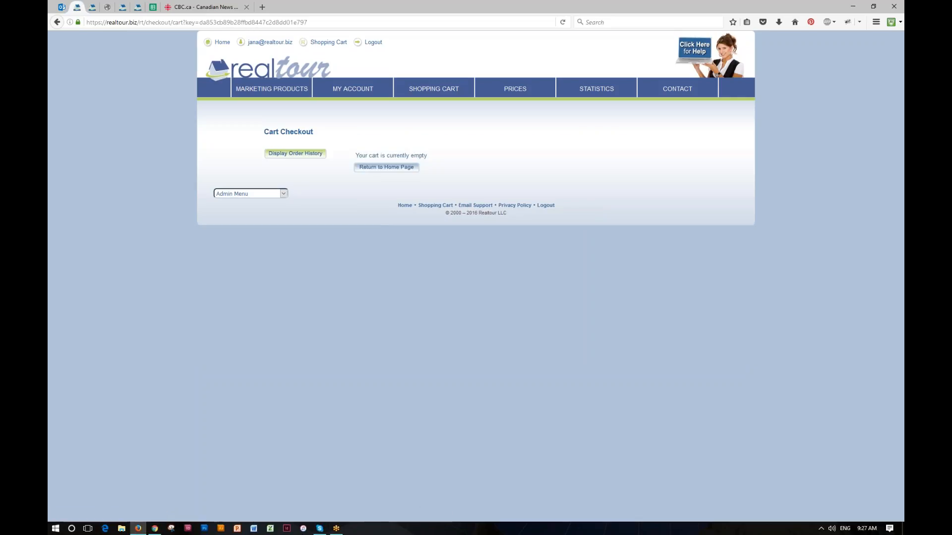
{"action": "left_click", "coordinate": [277, 70]}
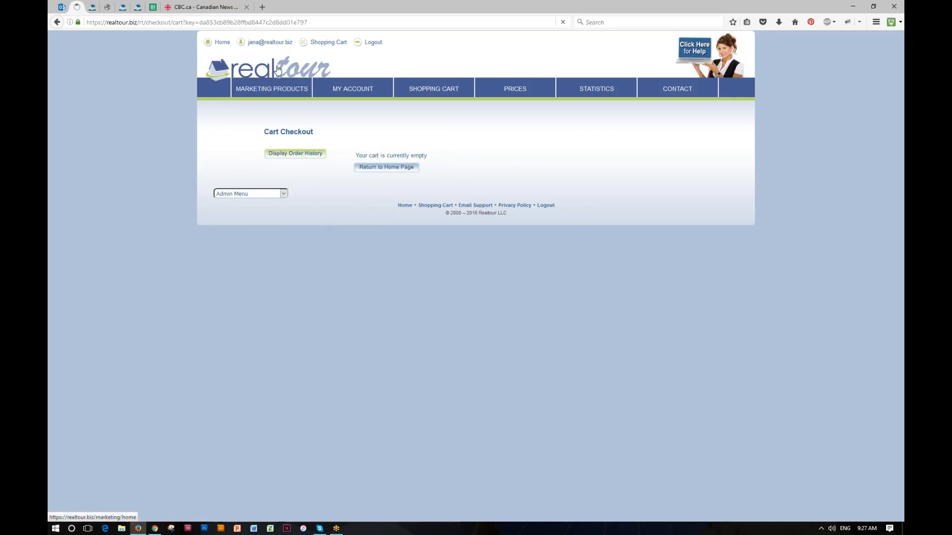
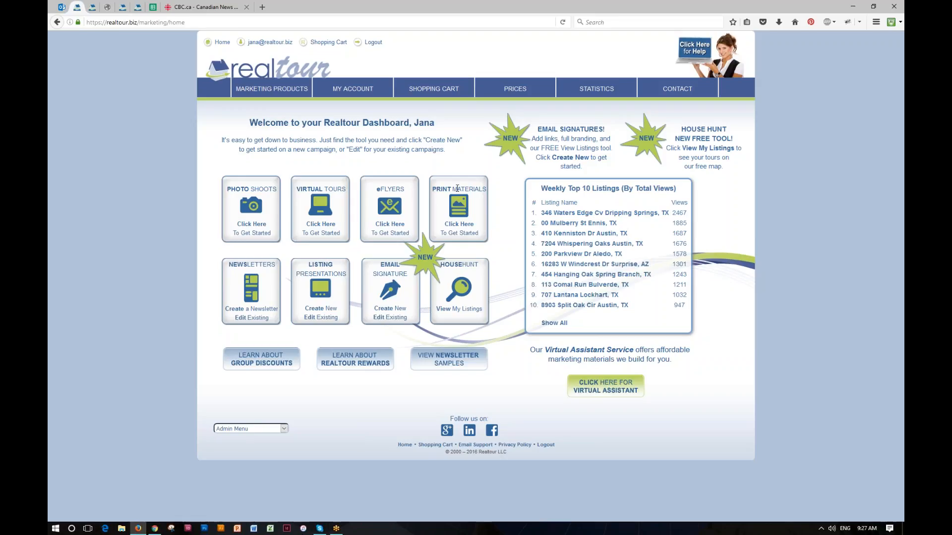
{"action": "left_click", "coordinate": [460, 228]}
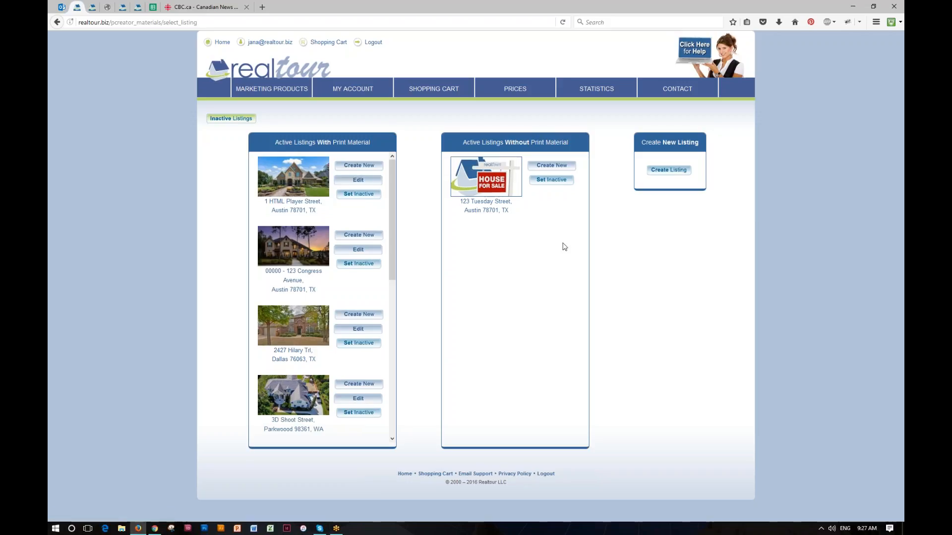
{"action": "left_click_drag", "start_coordinate": [460, 203], "coordinate": [516, 212]}
{"action": "left_click", "coordinate": [528, 207]}
{"action": "left_click_drag", "start_coordinate": [280, 269], "coordinate": [321, 282]}
{"action": "left_click", "coordinate": [323, 282]}
{"action": "left_click", "coordinate": [361, 236]}
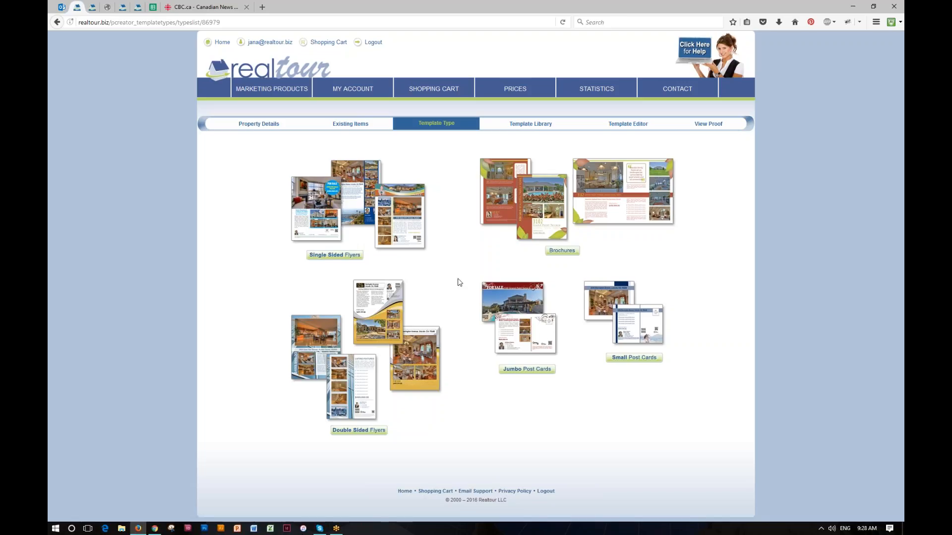
Choose Double Sided Flyers and select the lower-right Americana > Texas > Austin template
{"action": "left_click", "coordinate": [362, 430]}
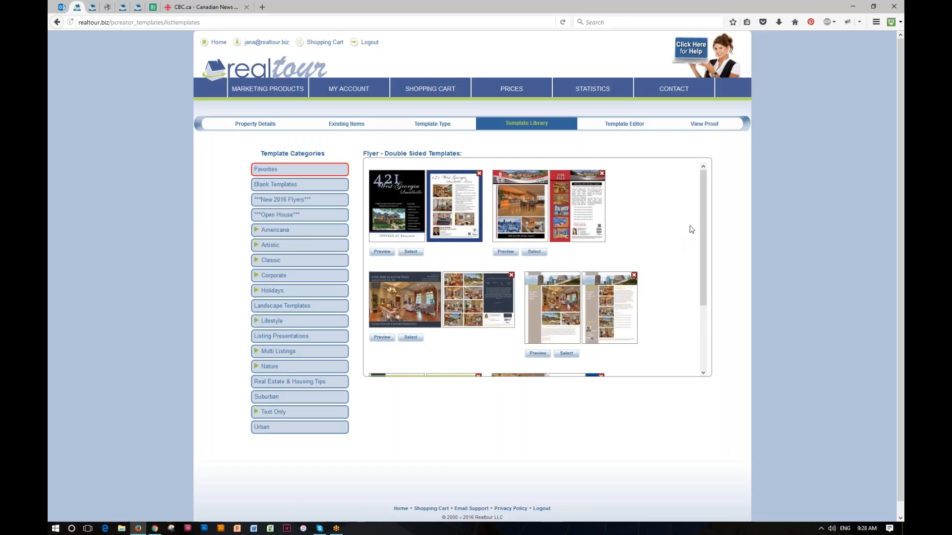
{"action": "left_click_drag", "start_coordinate": [703, 224], "coordinate": [708, 199]}
{"action": "left_click", "coordinate": [275, 230]}
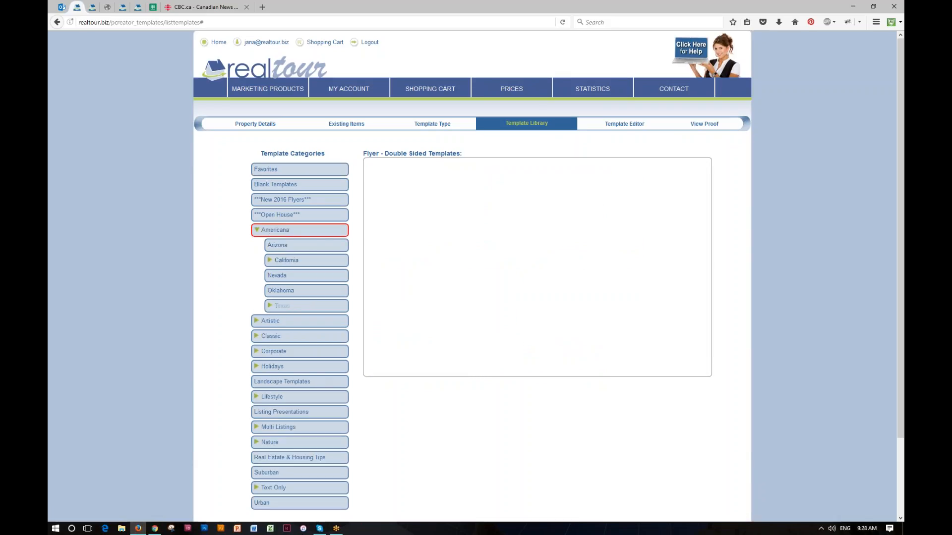
{"action": "left_click", "coordinate": [282, 306]}
{"action": "left_click", "coordinate": [289, 322]}
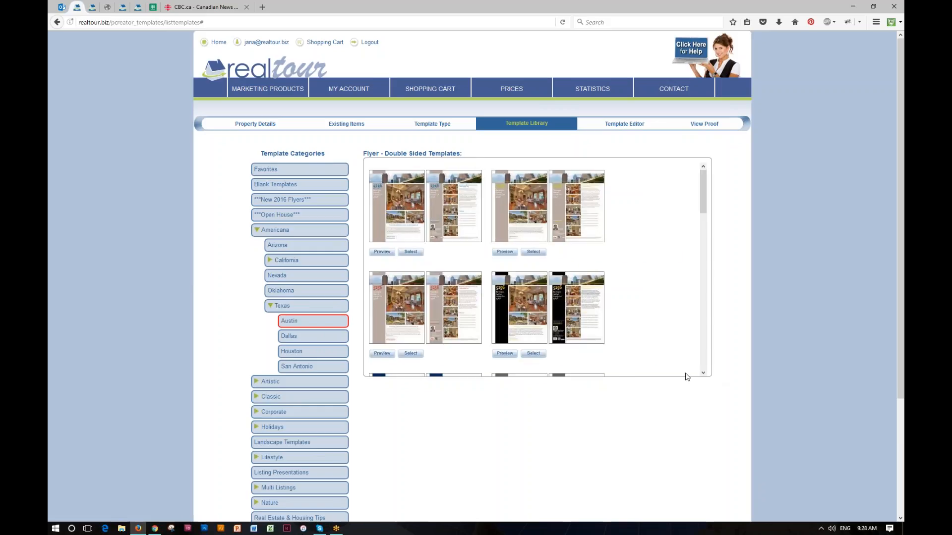
{"action": "left_click", "coordinate": [533, 354]}
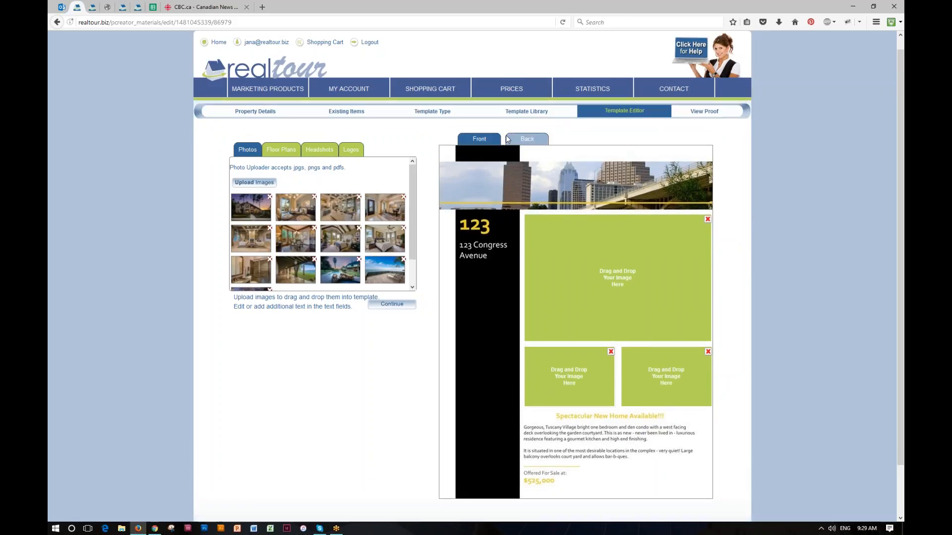
Check the back layout, then put the dining-room and beach photos in the front's large and left boxes
{"action": "left_click", "coordinate": [539, 137]}
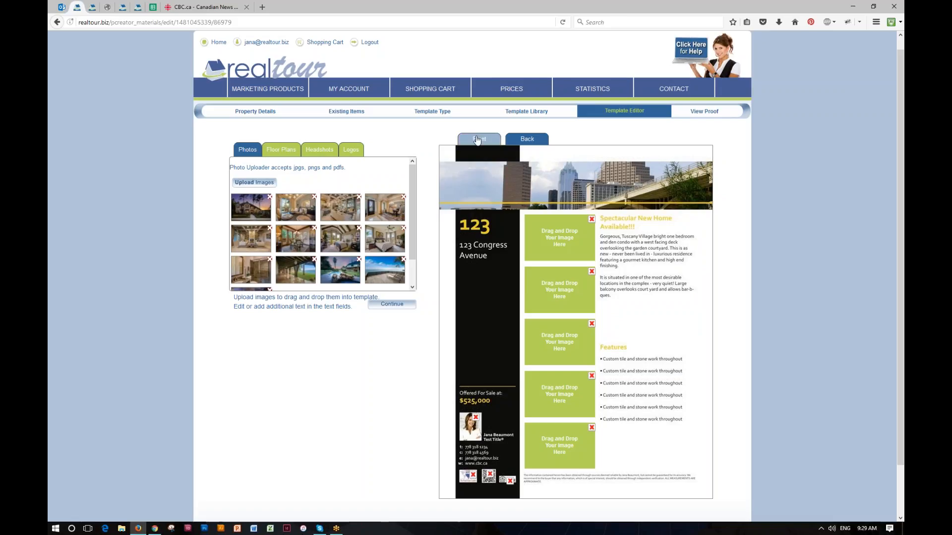
{"action": "left_click", "coordinate": [527, 139]}
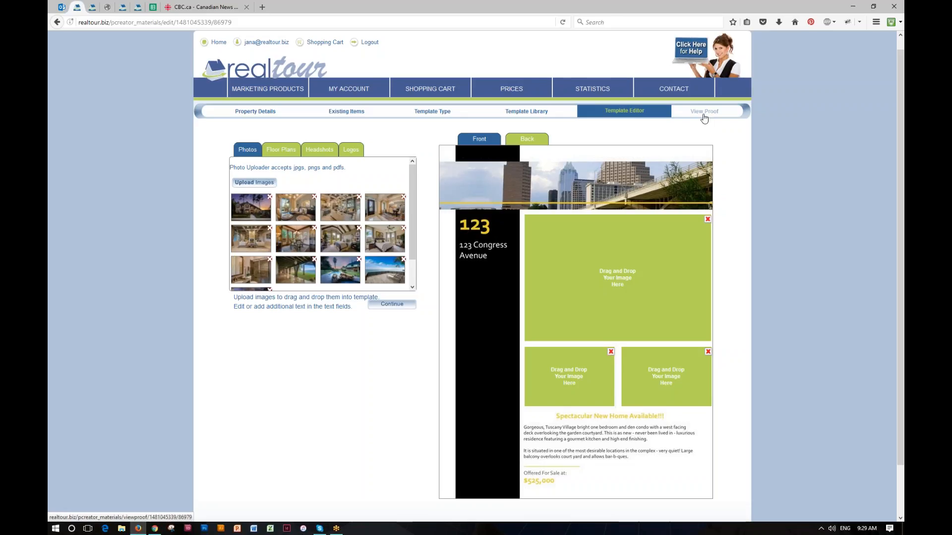
{"action": "left_click_drag", "start_coordinate": [385, 207], "coordinate": [576, 268]}
{"action": "left_click_drag", "start_coordinate": [385, 269], "coordinate": [662, 375]}
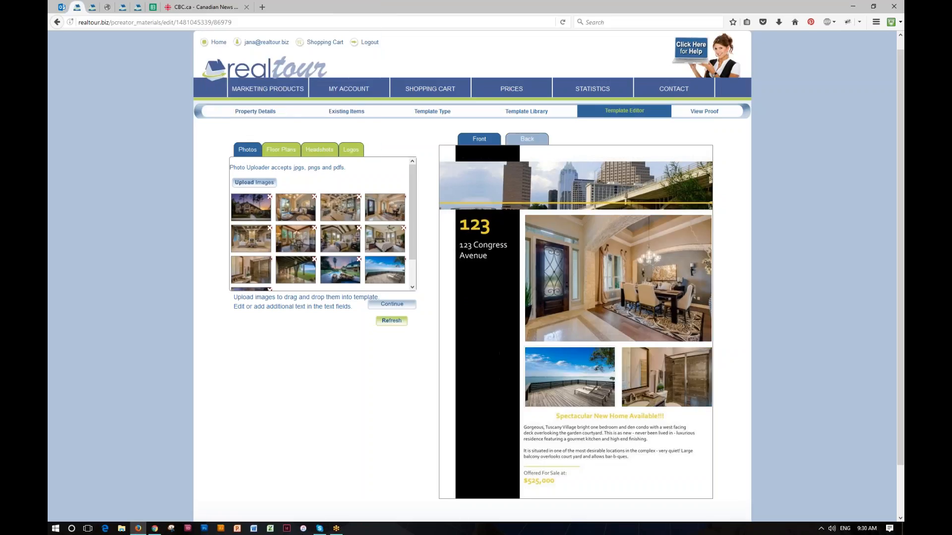
Place the dining-room and beach photos in the back boxes, adjust the bottom box, and view the proof
{"action": "left_click", "coordinate": [542, 142]}
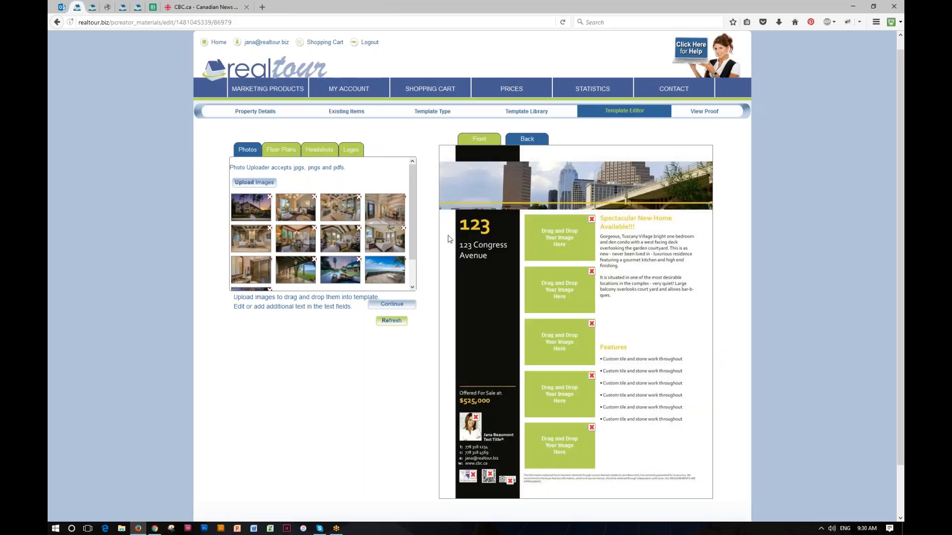
{"action": "left_click_drag", "start_coordinate": [391, 257], "coordinate": [539, 290]}
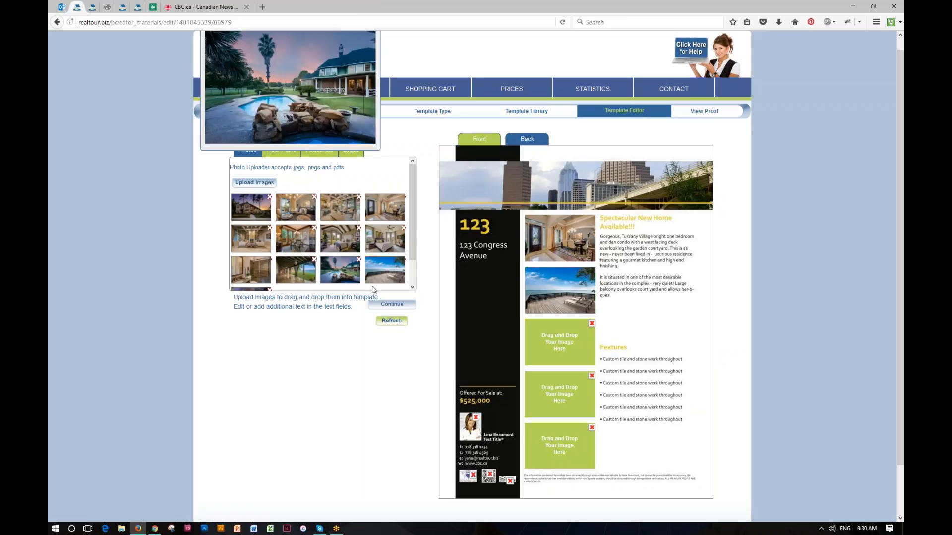
{"action": "left_click_drag", "start_coordinate": [340, 269], "coordinate": [562, 344]}
{"action": "left_click", "coordinate": [592, 376]}
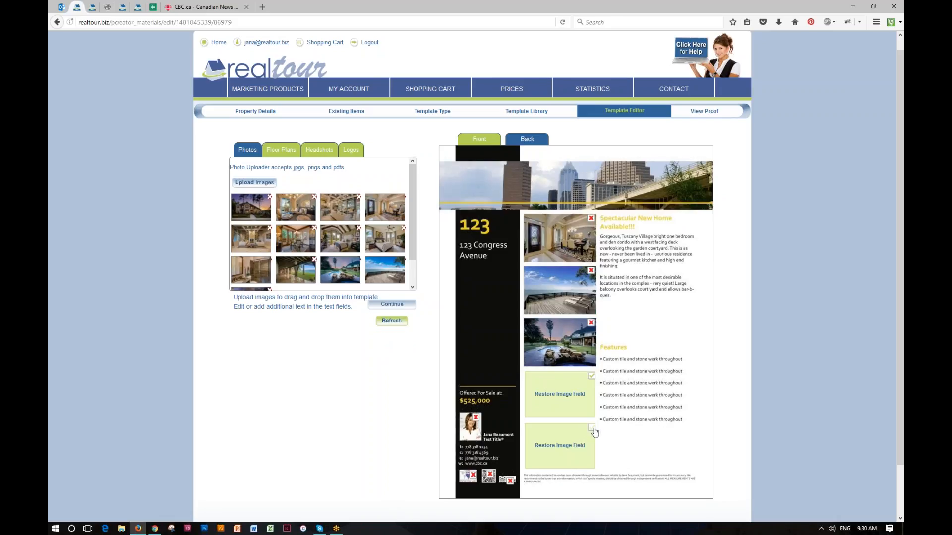
{"action": "left_click", "coordinate": [593, 430]}
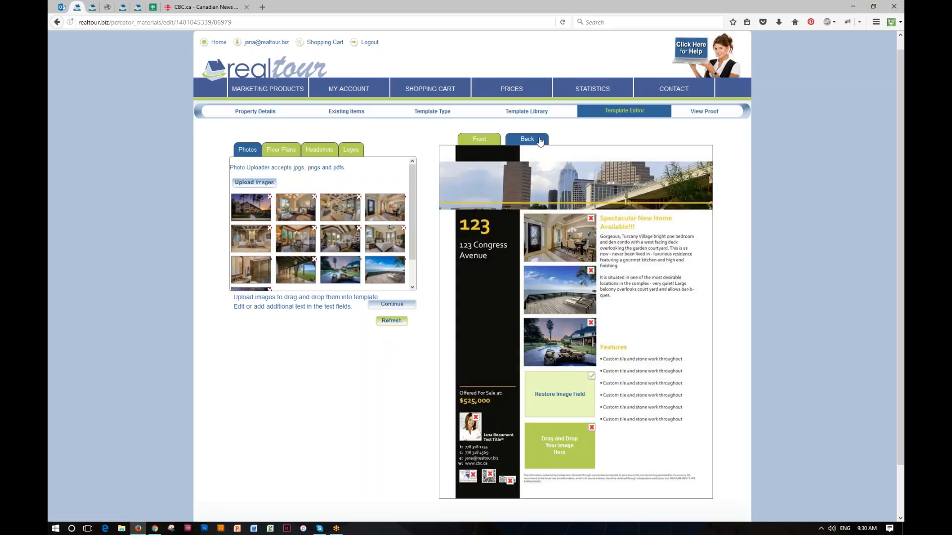
{"action": "left_click", "coordinate": [713, 113]}
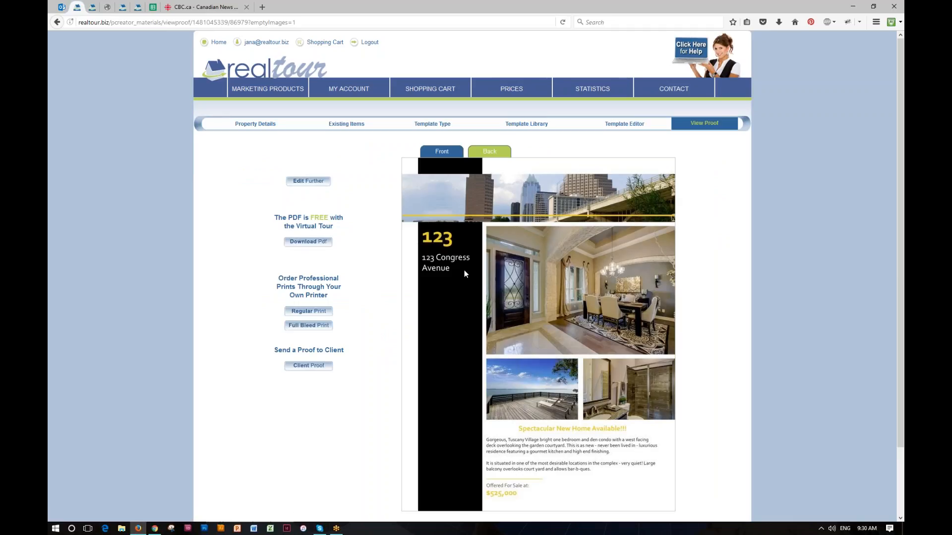
{"action": "left_click_drag", "start_coordinate": [296, 226], "coordinate": [333, 226]}
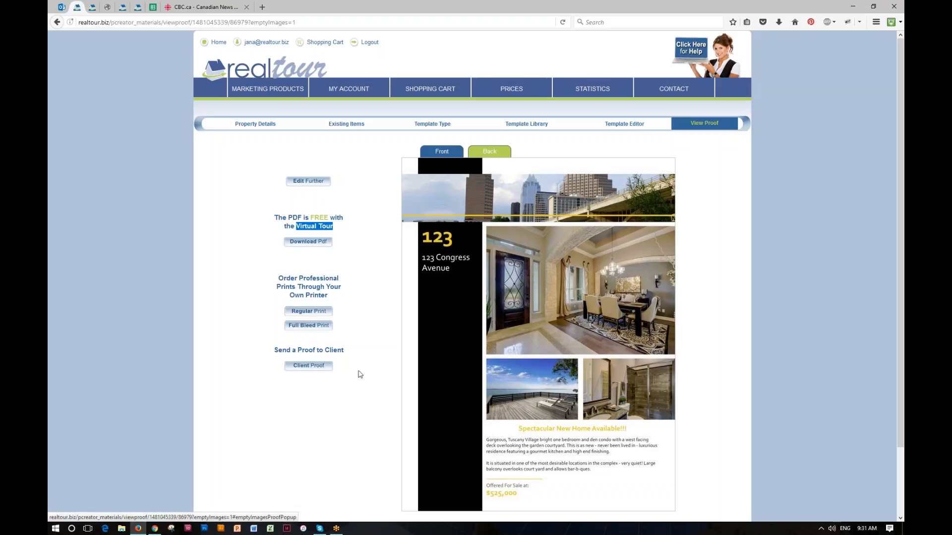
{"action": "scroll", "coordinate": [360, 375], "scroll_direction": "down", "scroll_amount": 2}
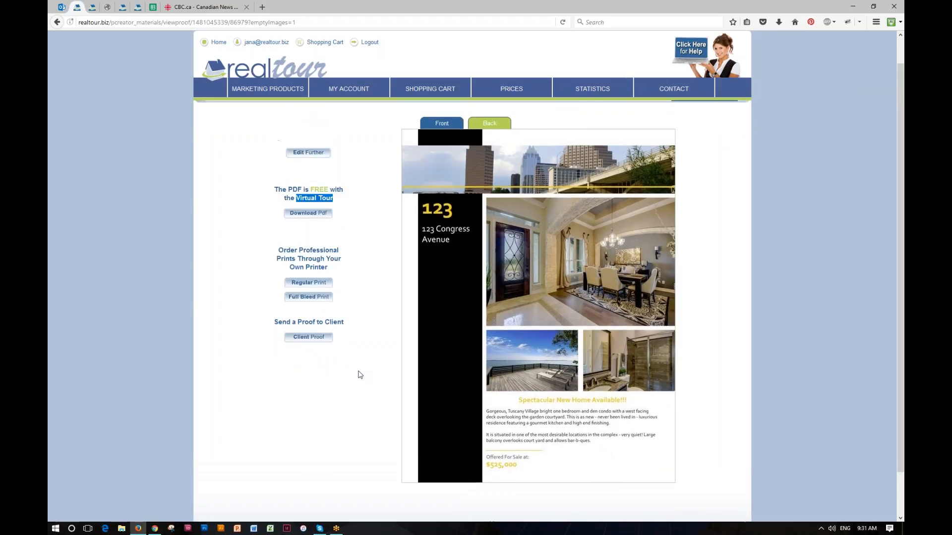
{"action": "scroll", "coordinate": [661, 332], "scroll_direction": "up", "scroll_amount": 2}
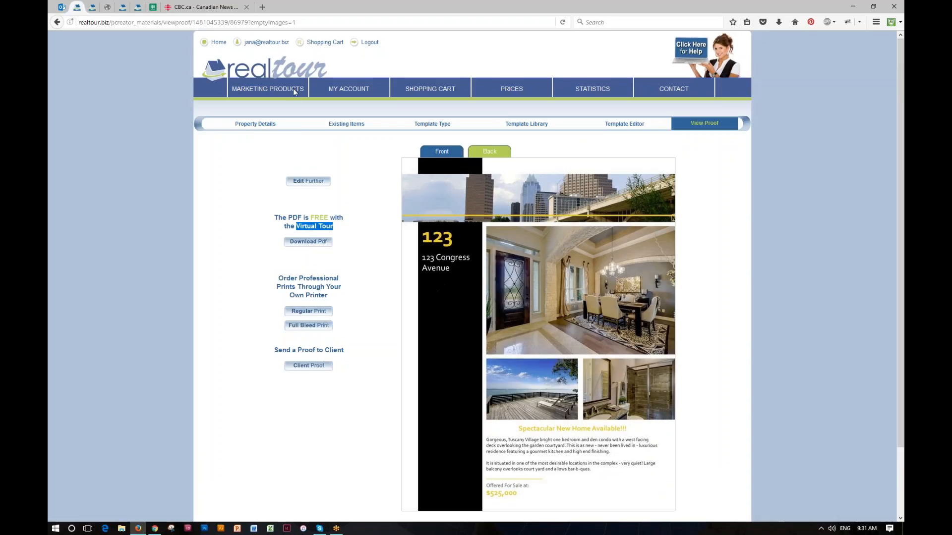
{"action": "left_click", "coordinate": [284, 70]}
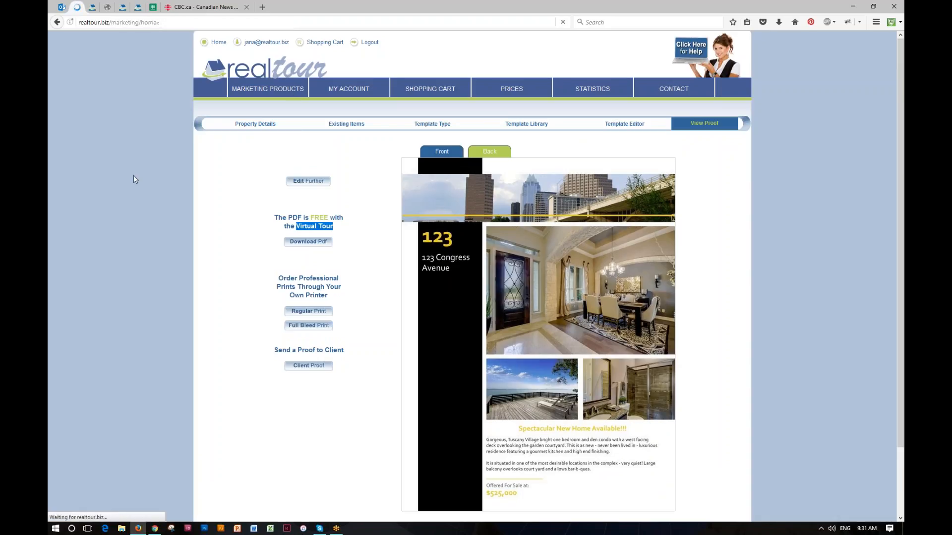